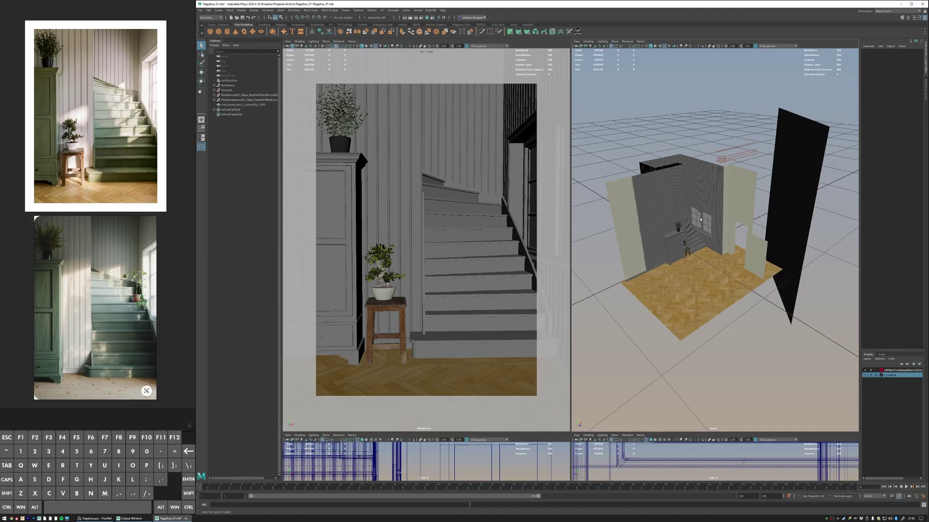
- Examine the stairwell room set from several angles outside, selecting the plain back wall
alt+drag(700, 219, 692, 213)
alt+right_drag(692, 212, 670, 195)
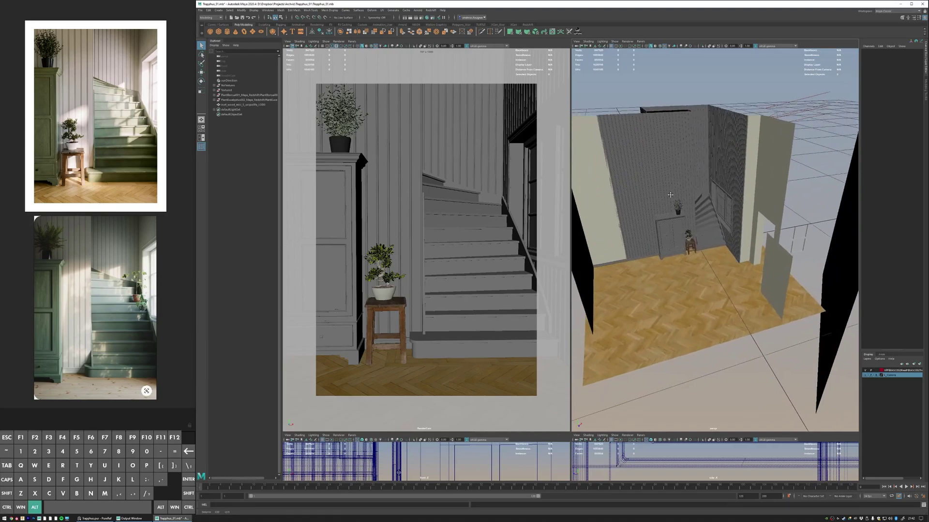
alt+drag(669, 195, 667, 192)
alt+right_drag(668, 192, 658, 185)
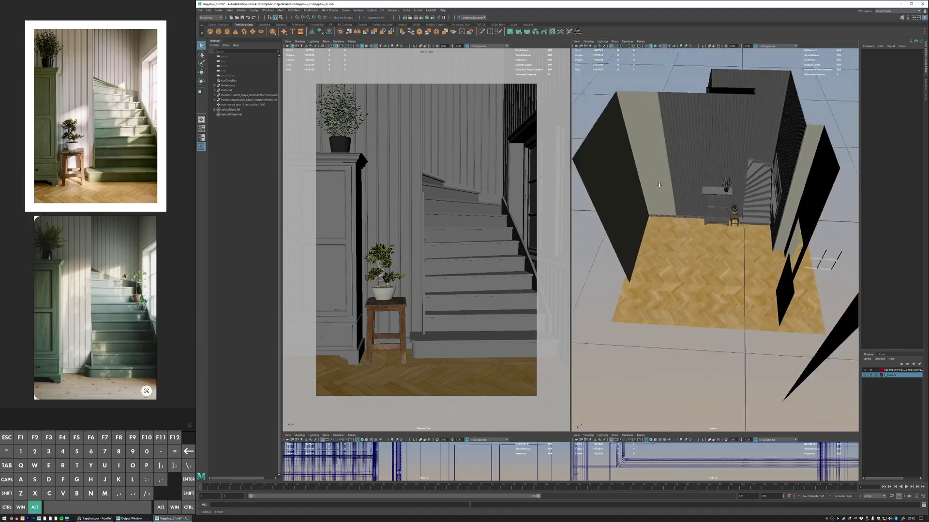
alt+drag(659, 184, 694, 189)
alt+right_drag(694, 189, 710, 183)
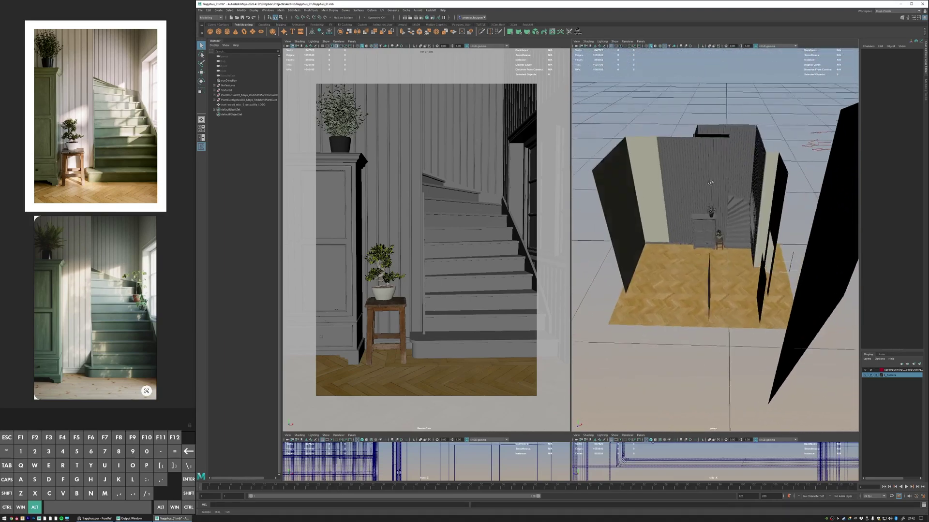
alt+drag(710, 183, 754, 184)
click(755, 183)
alt+scroll(754, 183, up, 5)
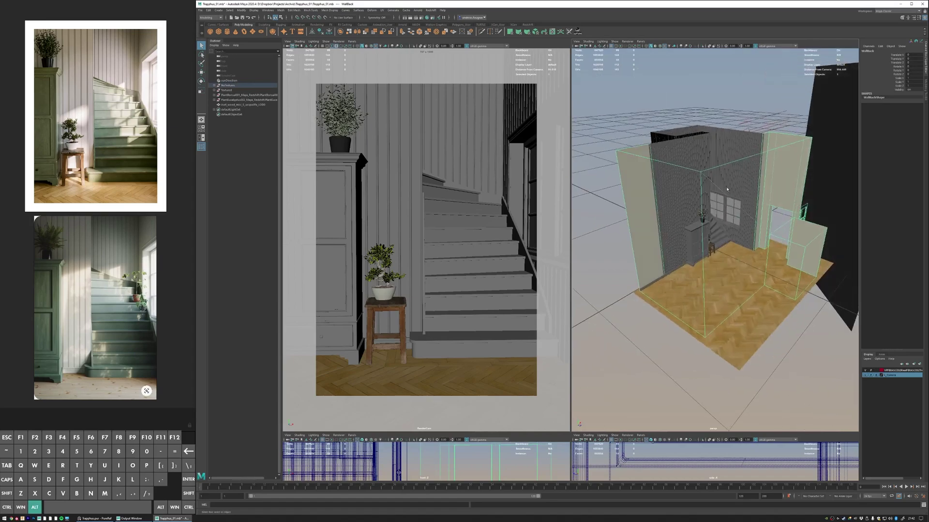
alt+drag(694, 177, 747, 191)
alt+drag(695, 145, 702, 151)
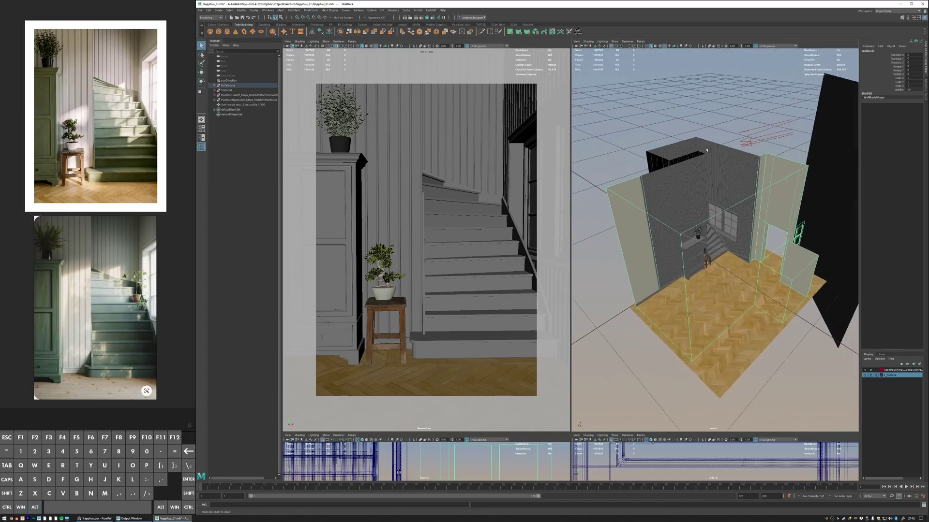
- Select the ceiling together with the back wall and inspect the two in isolation in an enlarged perspective view
click(720, 158)
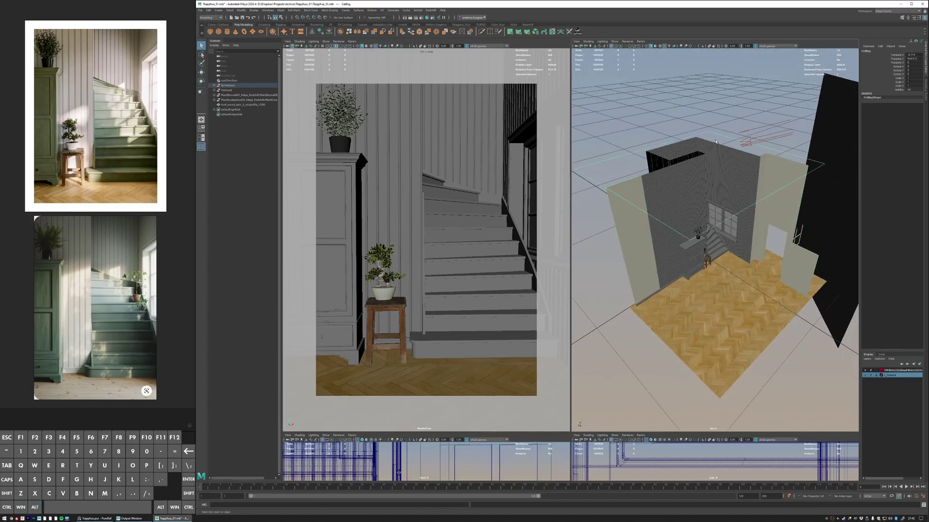
alt+right_drag(709, 157, 736, 164)
alt+drag(735, 163, 663, 155)
mouse_move(663, 155)
alt+right_down()
mouse_move(744, 160)
mouse_move(711, 155)
mouse_move(698, 168)
mouse_move(669, 165)
alt+right_up()
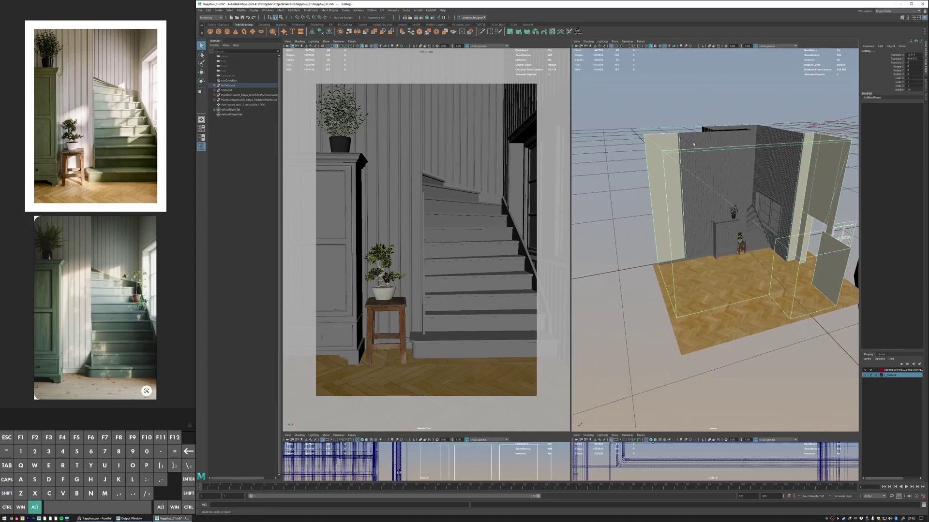
key(space)
alt+right_drag(593, 166, 584, 163)
alt+drag(584, 164, 650, 179)
key(ctrl+1)
alt+right_drag(649, 179, 582, 146)
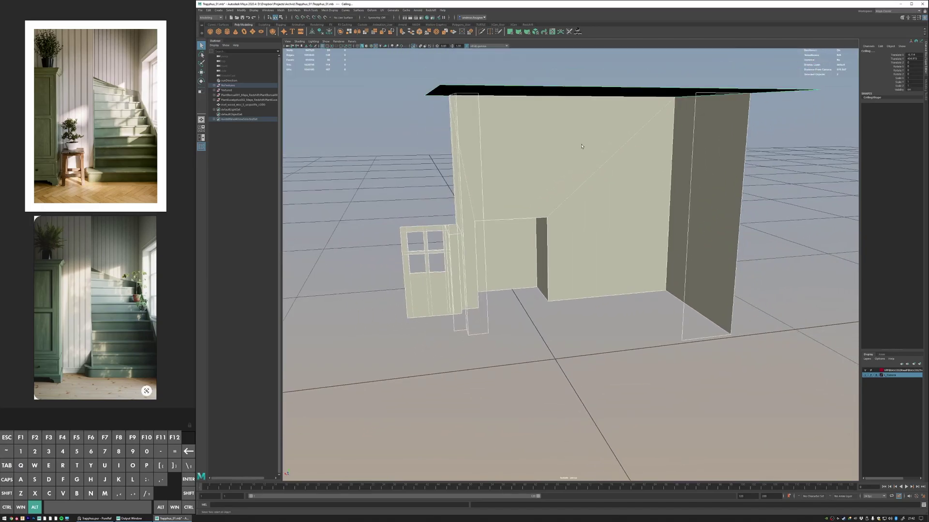
alt+drag(582, 146, 696, 189)
key(ctrl+1)
- Hide the ceiling and the plain back wall to open up the room interior
alt+drag(503, 153, 560, 162)
alt+right_drag(560, 162, 639, 176)
alt+drag(540, 173, 566, 179)
alt+middle_drag(566, 178, 601, 172)
alt+right_drag(602, 172, 610, 174)
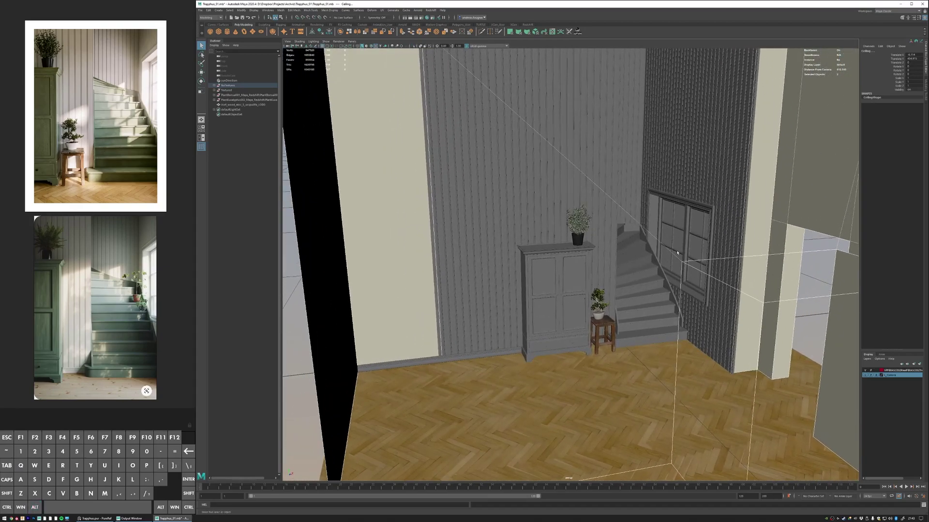
alt+right_drag(628, 203, 567, 176)
alt+drag(576, 170, 593, 189)
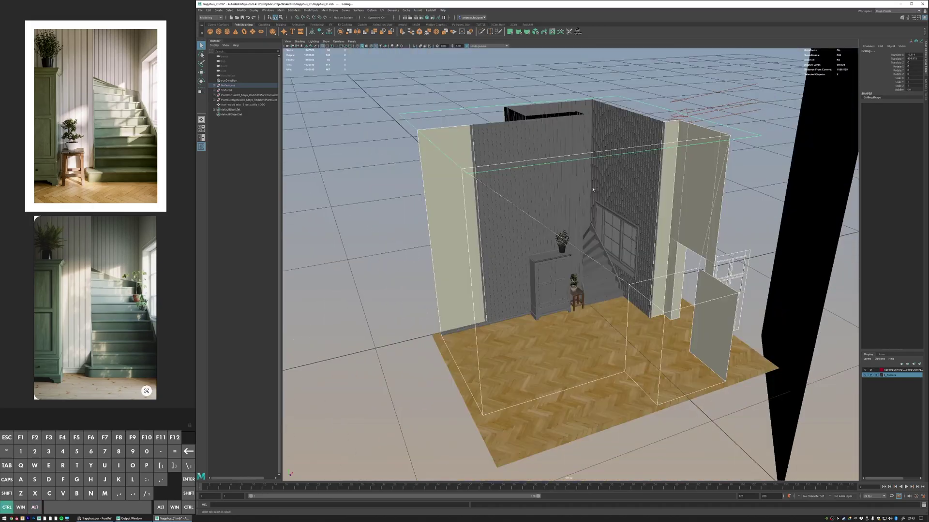
key(ctrl+h)
alt+right_drag(580, 205, 596, 208)
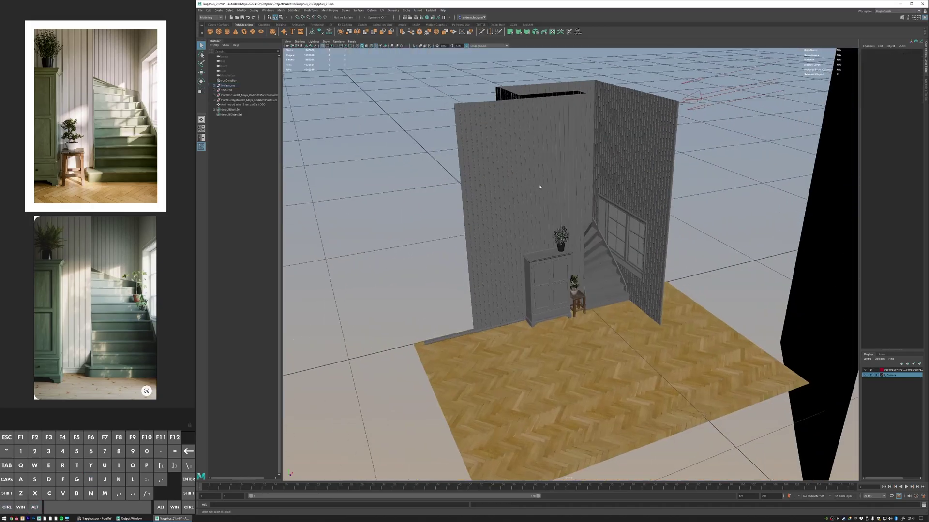
- Select the wall panels and inspect them up close around the cupboard and stairs
click(540, 186)
key(f)
alt+right_drag(540, 190, 564, 256)
alt+drag(551, 278, 502, 257)
alt+middle_drag(502, 257, 477, 204)
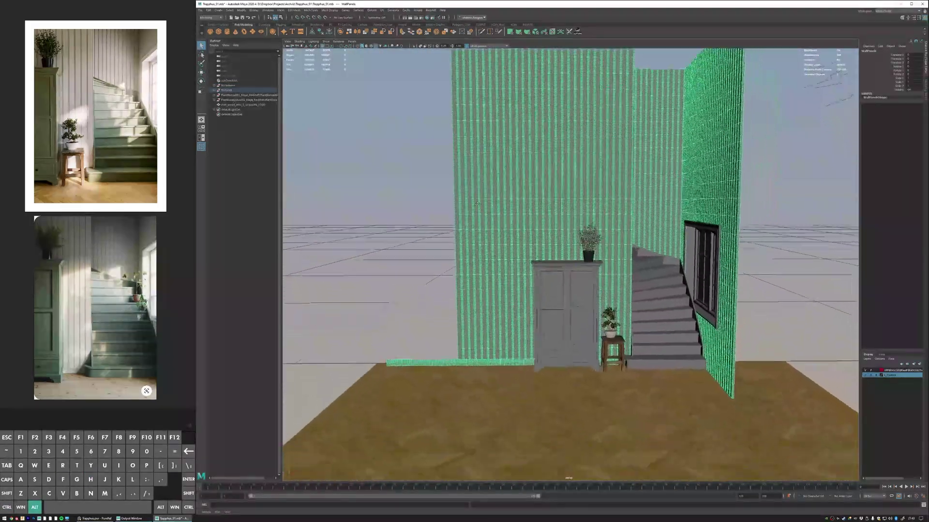
alt+right_drag(477, 204, 561, 185)
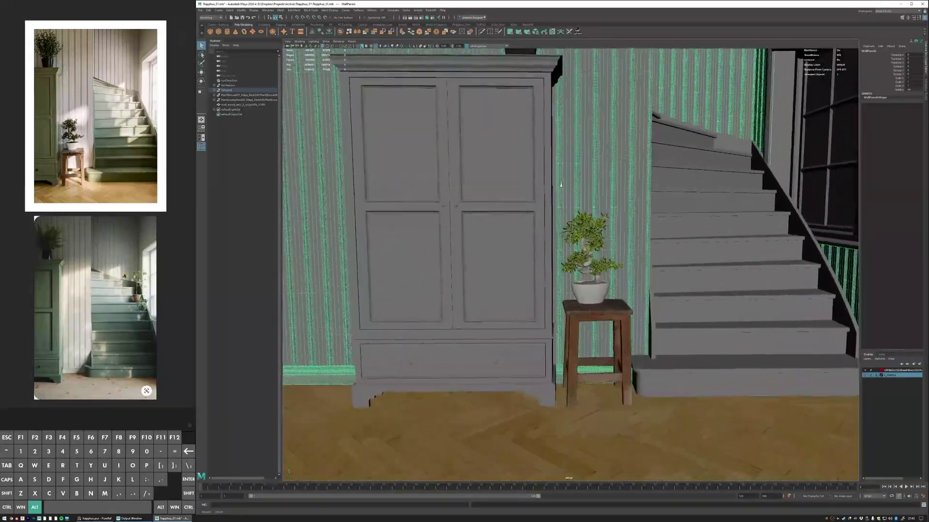
alt+drag(561, 185, 538, 153)
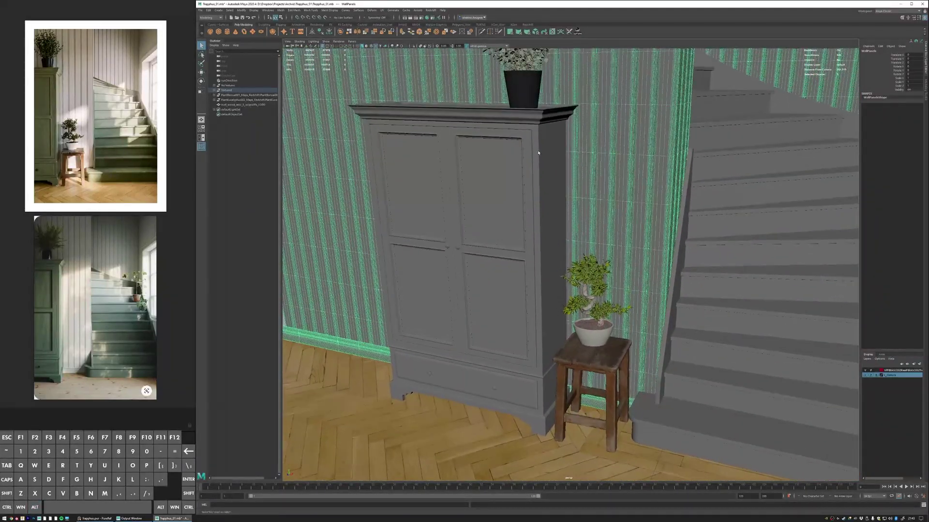
- Select the cupboard and inspect its mesh beside the stool and staircase
alt+right_drag(538, 153, 528, 178)
mouse_move(529, 178)
alt+middle_down()
mouse_move(541, 161)
mouse_move(527, 169)
alt+middle_up()
click(549, 159)
alt+middle_drag(632, 204, 589, 151)
alt+right_drag(588, 151, 619, 147)
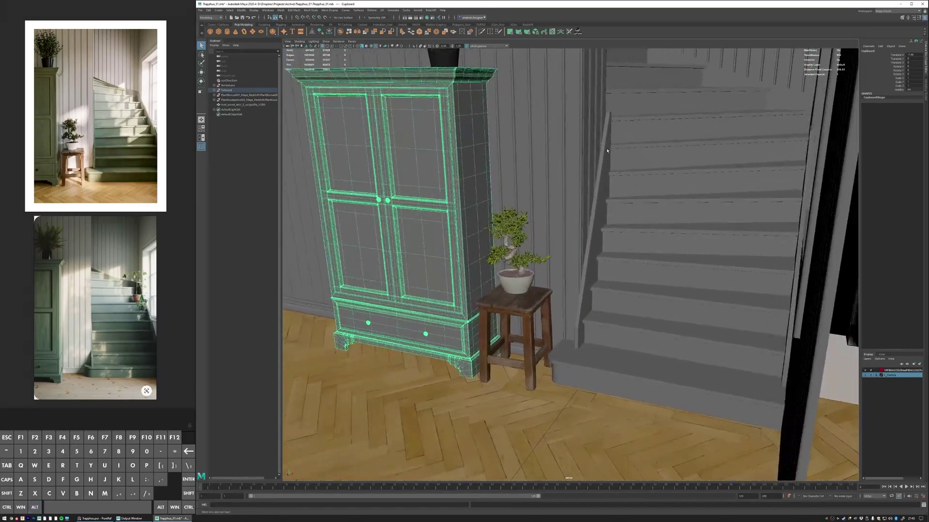
- Isolate the staircase and examine its winding treads and inner edge up close
click(622, 146)
key(f)
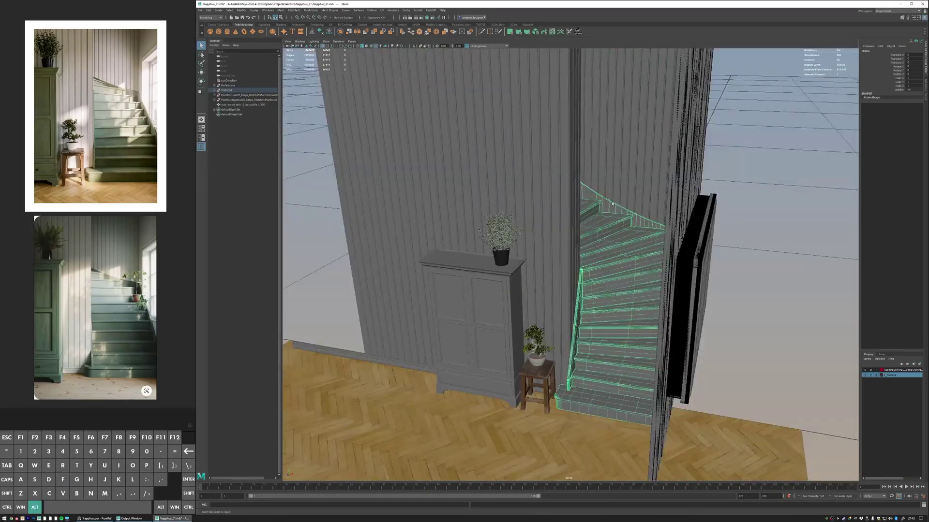
key(ctrl+1)
alt+right_drag(514, 196, 642, 232)
alt+drag(643, 233, 524, 196)
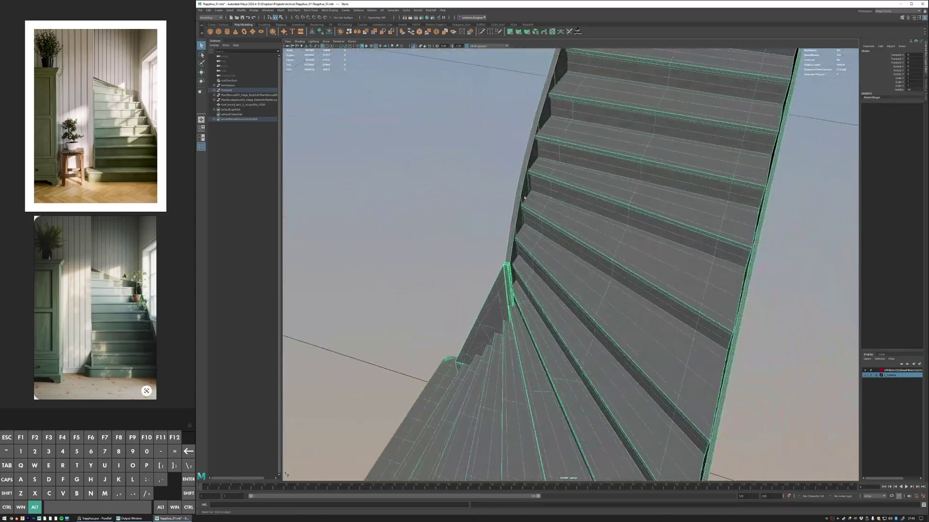
alt+middle_drag(460, 181, 508, 225)
alt+right_drag(508, 226, 571, 232)
alt+drag(571, 232, 524, 210)
- Select the connected faces of the staircase's inner side pieces and inspect the tapered lower piece up close
right_drag(575, 196, 578, 218)
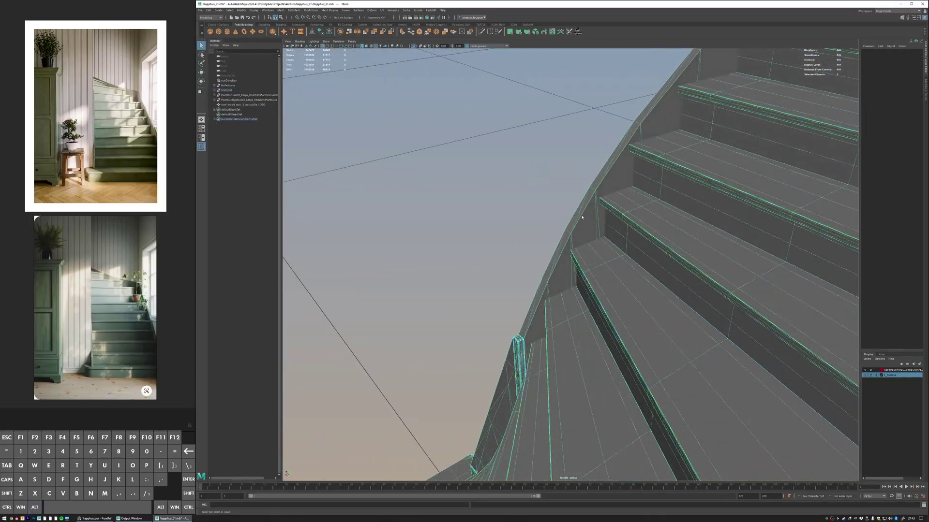
double_click(582, 217)
alt+drag(582, 217, 617, 225)
alt+middle_drag(616, 225, 548, 154)
alt+right_drag(555, 216, 549, 216)
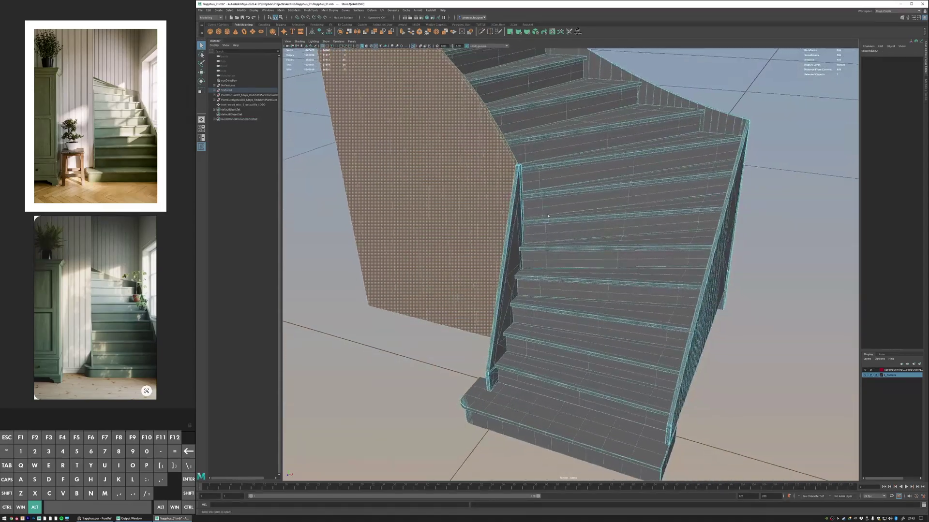
double_click(500, 323)
key(f)
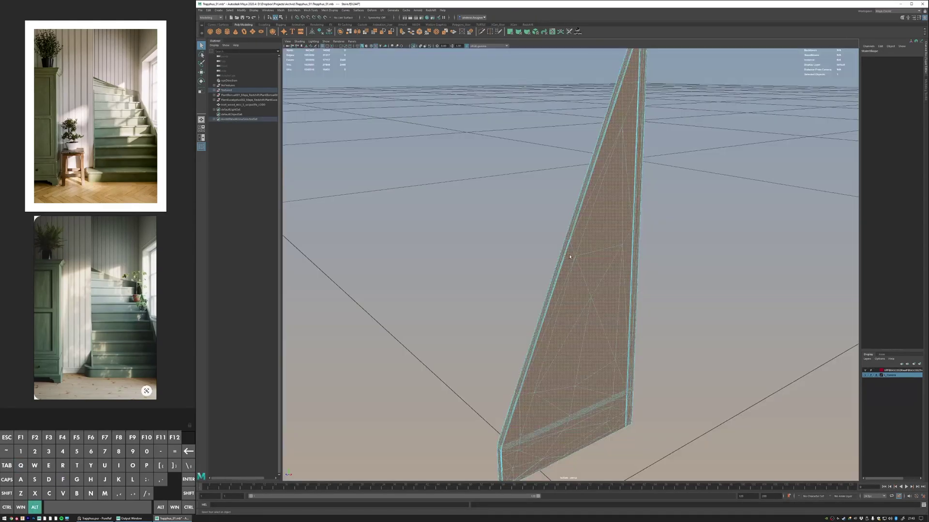
alt+drag(579, 246, 668, 253)
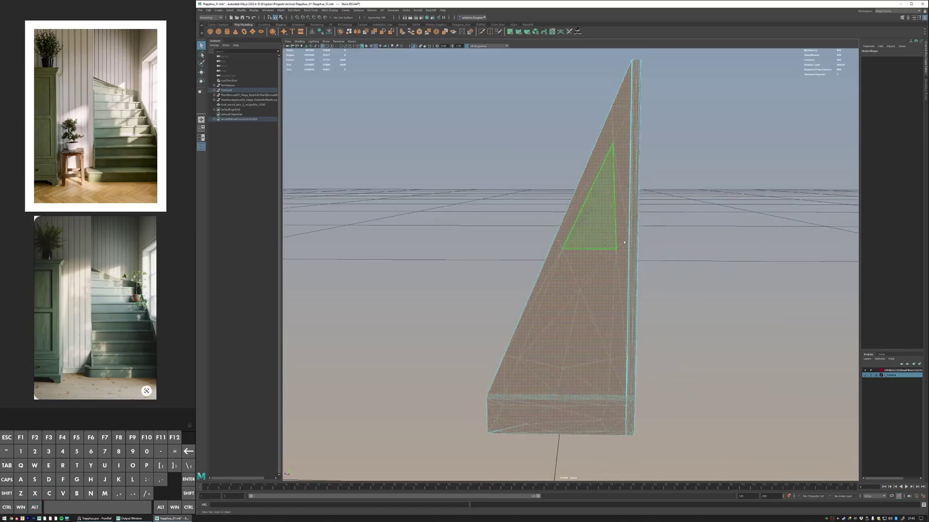
- Clear the face selection, return the staircase to object mode and show the rest of the scene again
click(677, 255)
right_drag(588, 247, 611, 238)
alt+drag(611, 238, 653, 249)
key(alt+q)
alt+right_drag(653, 248, 483, 228)
alt+drag(484, 228, 502, 232)
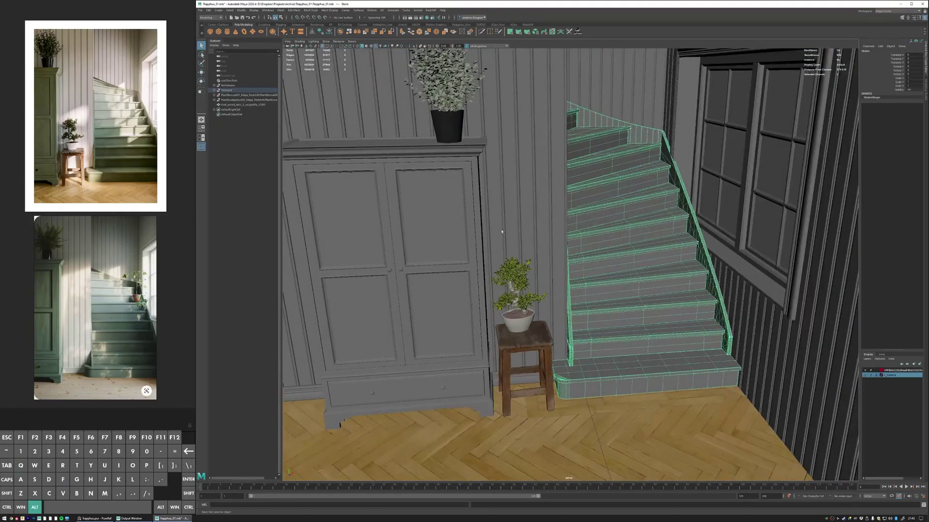
- Examine the rounded corner of the lowest step and the foot of the side stringer up close
alt+right_drag(502, 232, 636, 266)
alt+middle_drag(636, 266, 606, 216)
alt+drag(614, 219, 625, 201)
alt+scroll(624, 201, up, 10)
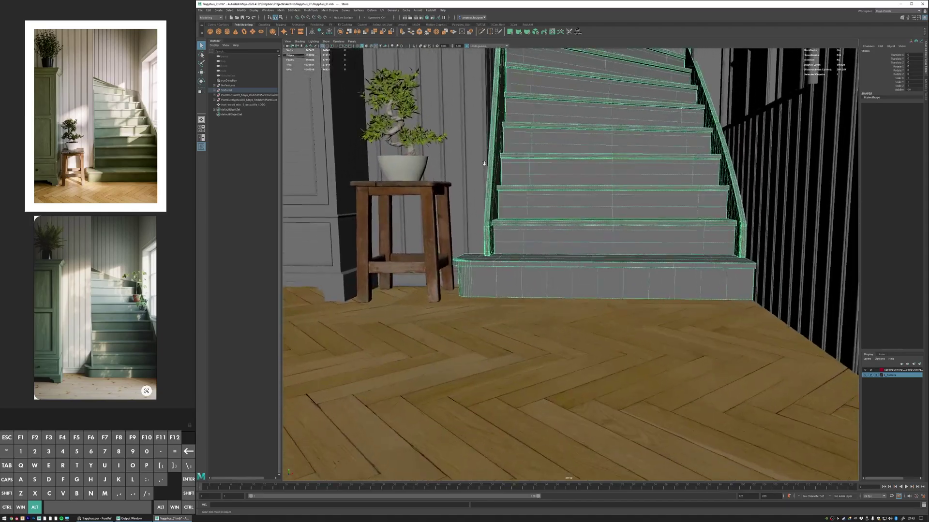
alt+drag(627, 195, 653, 209)
alt+middle_drag(609, 209, 665, 179)
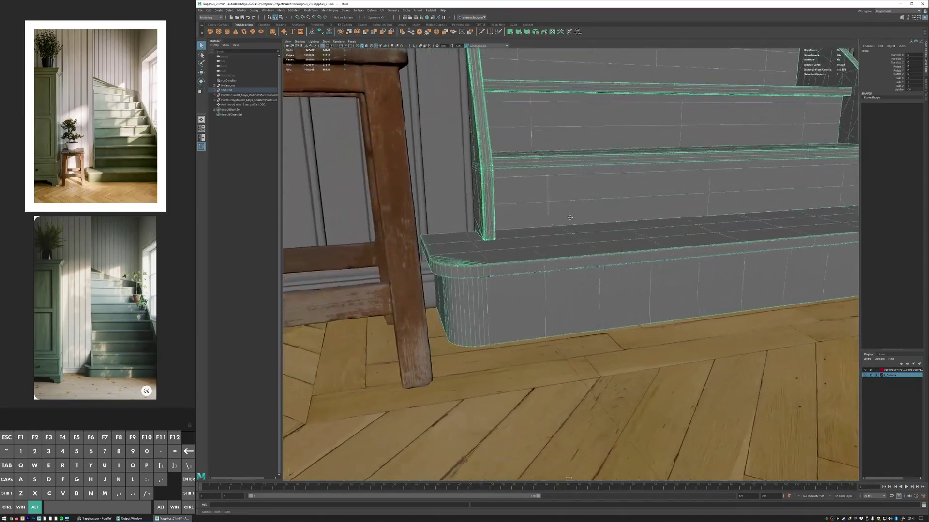
alt+right_drag(525, 216, 637, 232)
alt+middle_drag(516, 226, 637, 224)
alt+drag(588, 217, 556, 218)
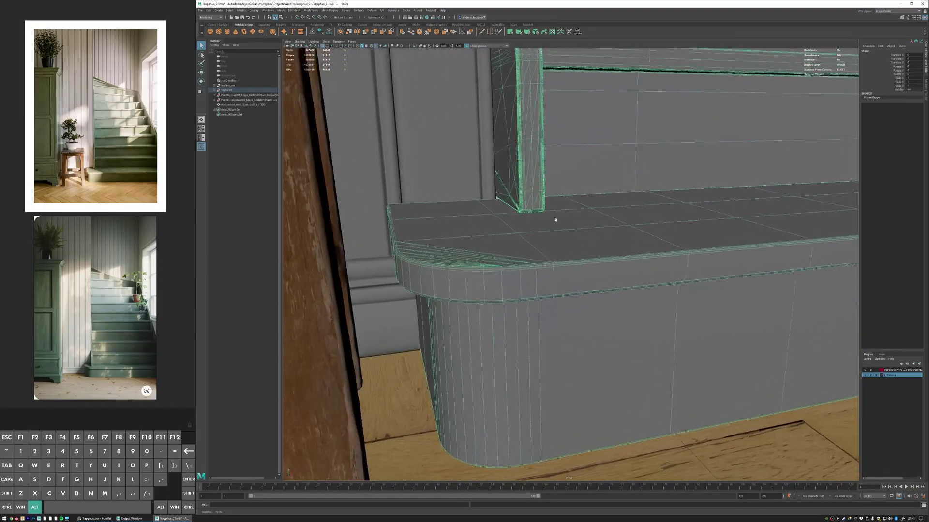
alt+middle_drag(542, 215, 556, 218)
alt+right_drag(555, 218, 609, 233)
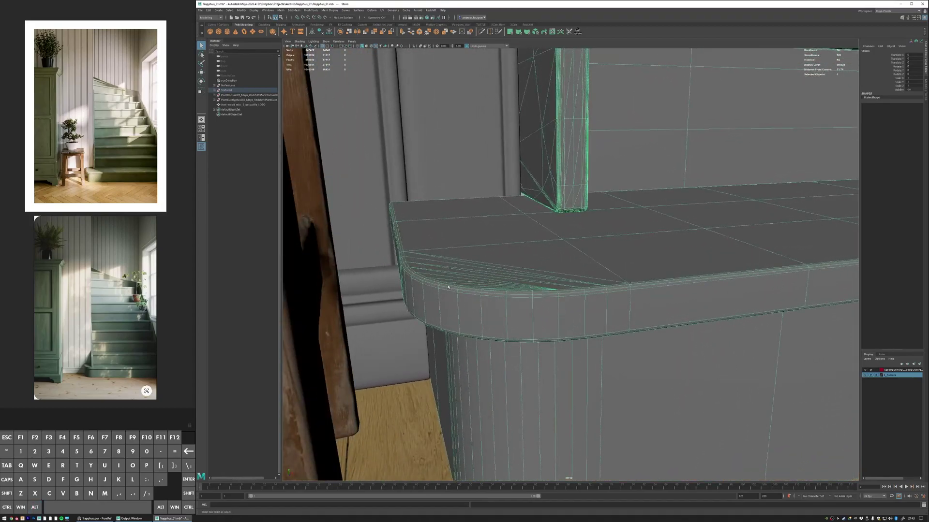
alt+drag(627, 283, 637, 280)
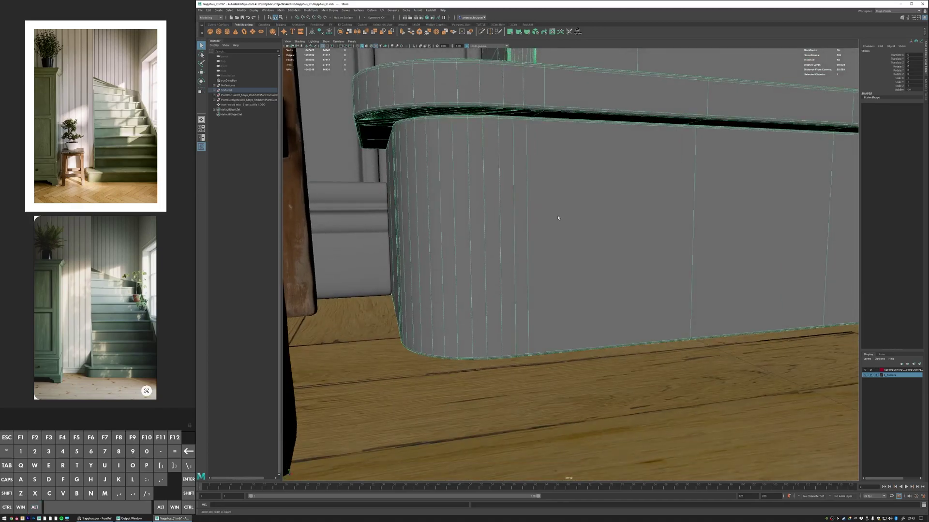
alt+drag(558, 217, 537, 166)
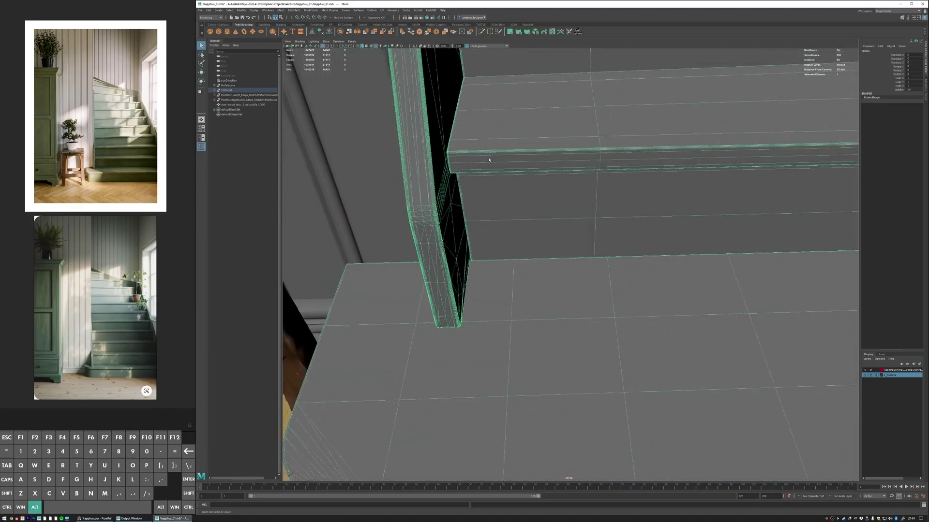
alt+middle_drag(489, 160, 499, 194)
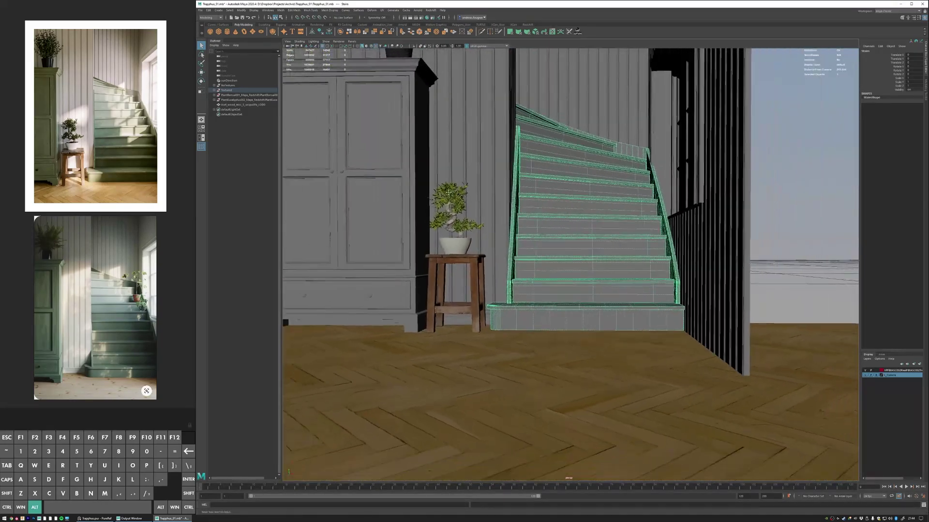
- Inspect the whole cupboard in the perspective view, clear the selection and return to the multi-view layout
click(367, 203)
key(f)
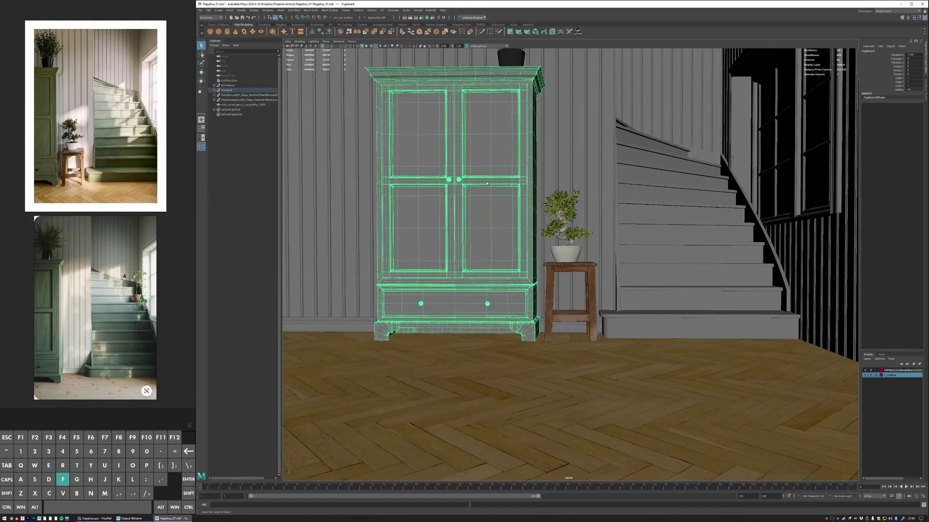
alt+middle_drag(569, 217, 526, 189)
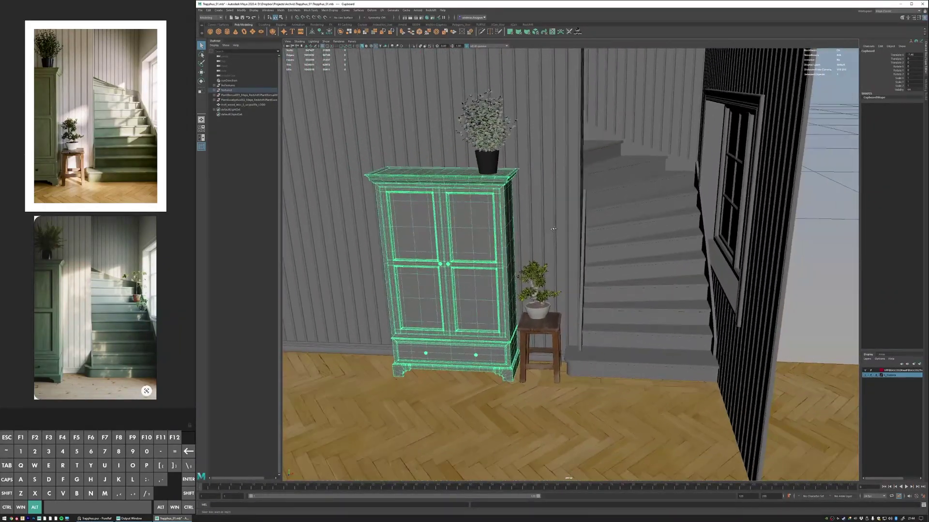
alt+middle_drag(548, 214, 548, 219)
click(699, 230)
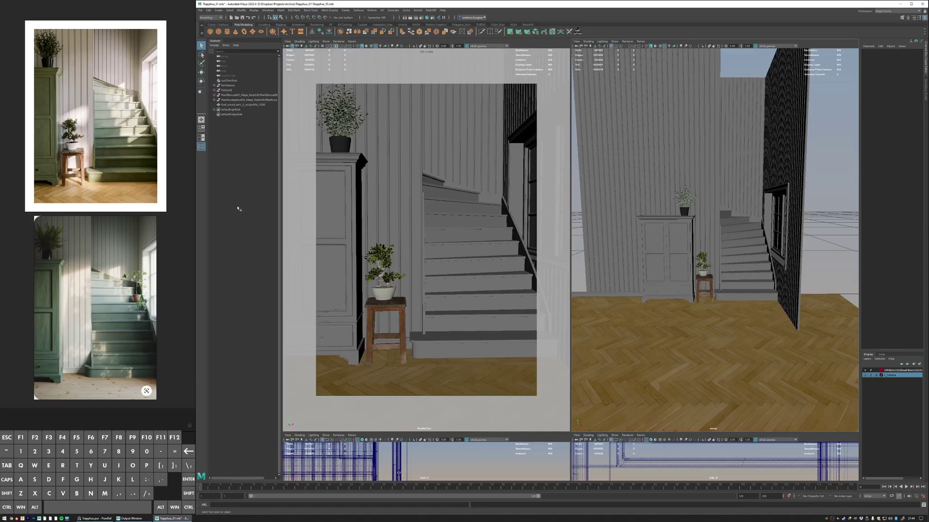
- Switch to the PureRef board and examine the lower green staircase reference image up close
middle_drag(104, 291, 109, 277)
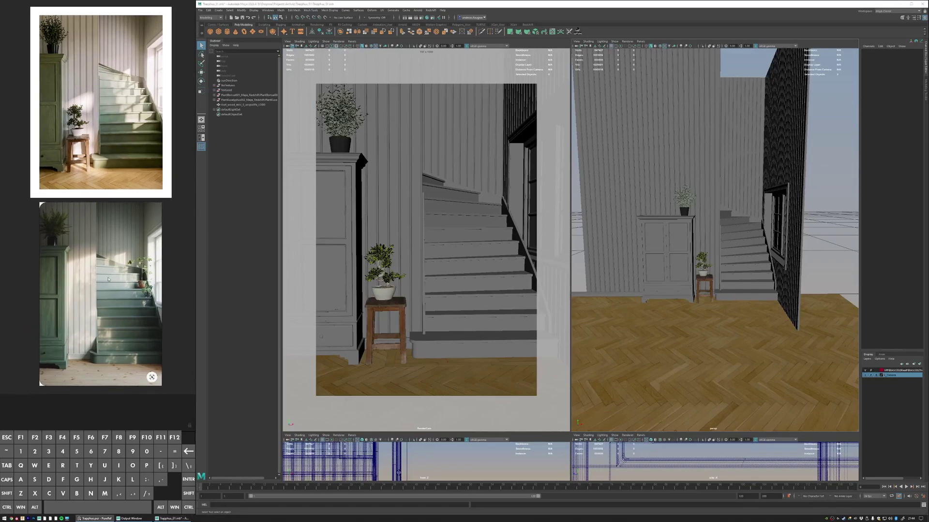
scroll(109, 279, up, 2)
scroll(108, 279, up, 2)
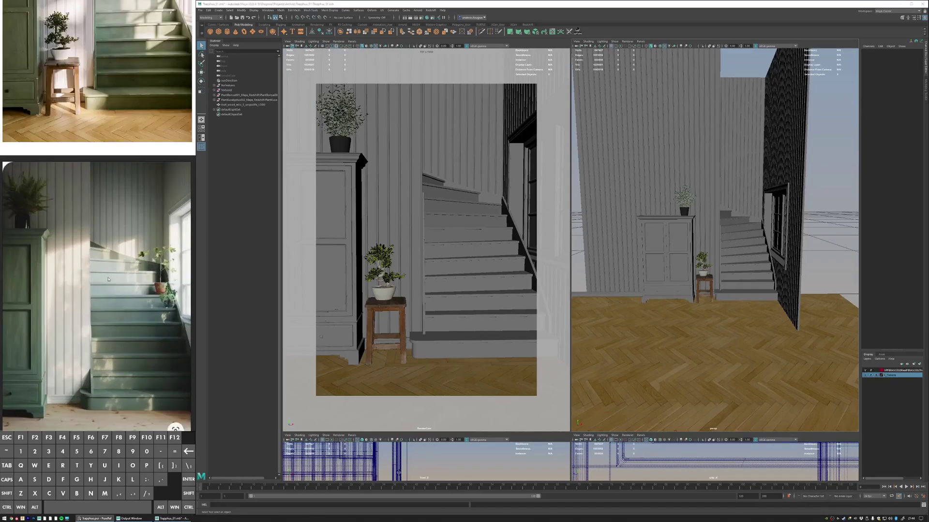
scroll(108, 279, down, 2)
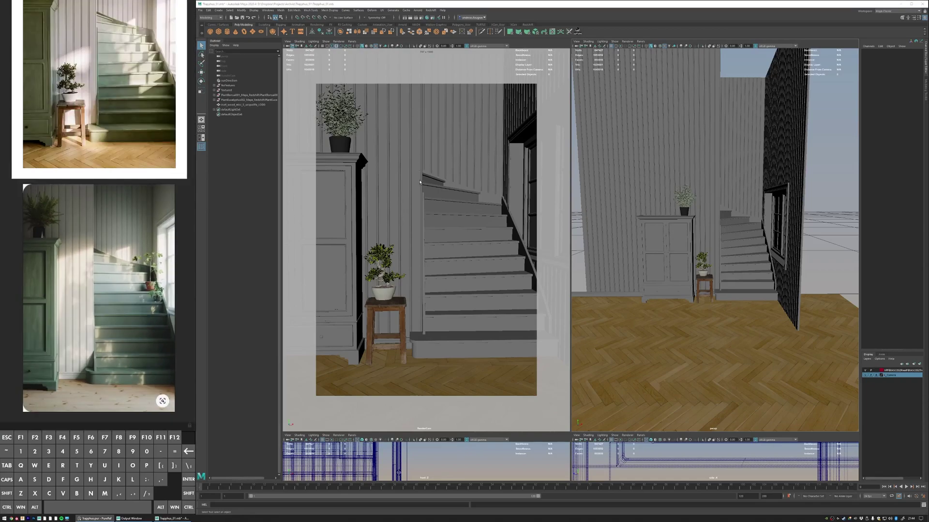
- Display the render camera view in wireframe over the reference image and select the wall panels to compare their alignment
alt+click(440, 149)
key(4)
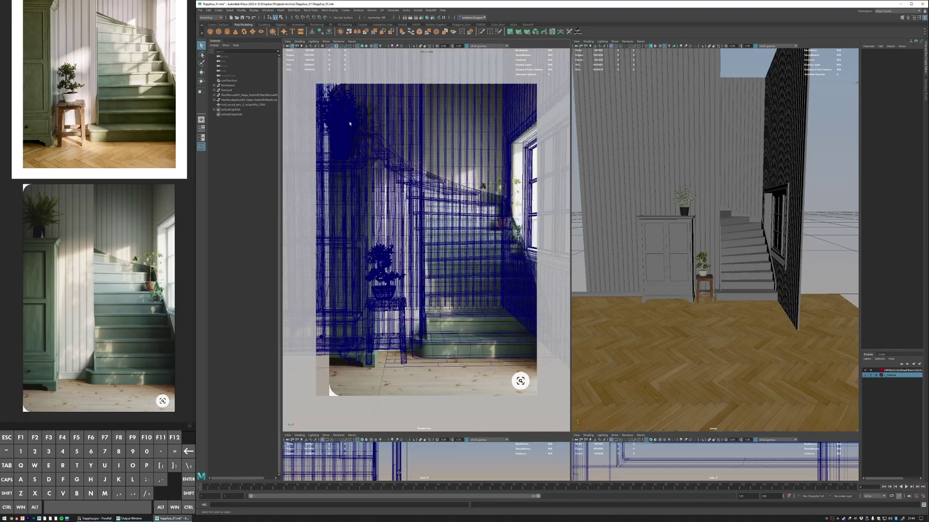
click(699, 187)
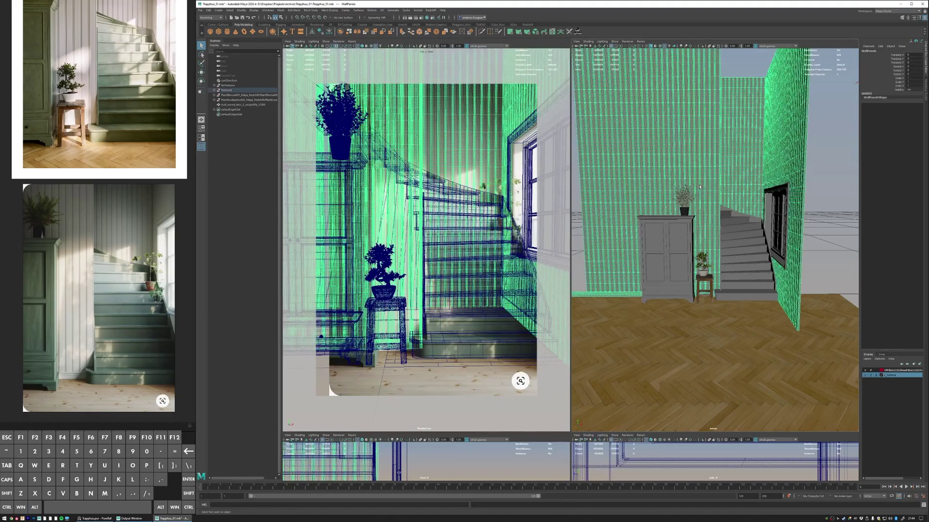
click(823, 189)
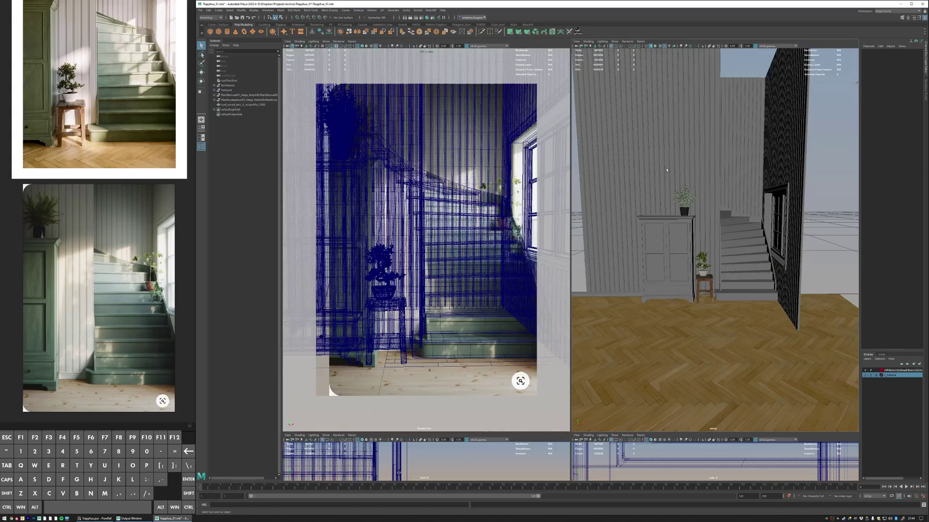
click(667, 170)
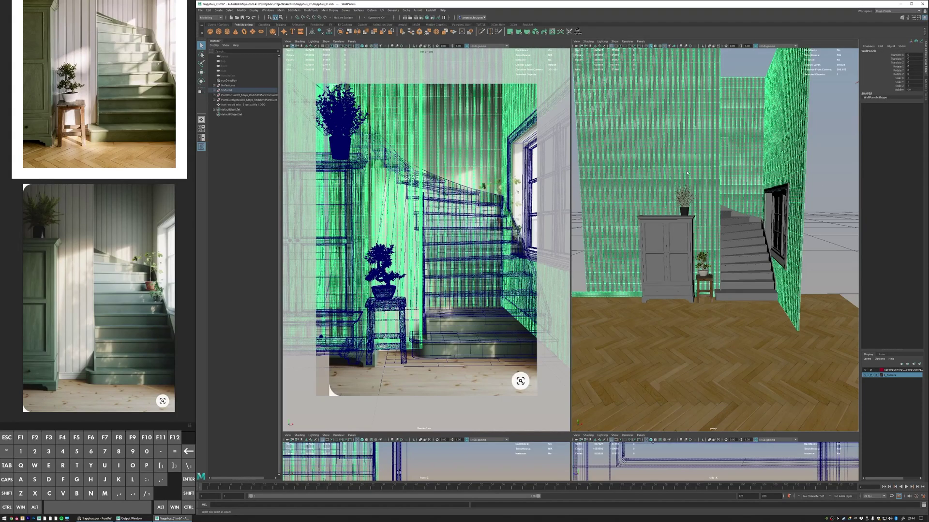
- Select the staircase and examine the topology of its treads, risers and lowest step up close
alt+right_drag(709, 248, 747, 245)
alt+drag(746, 245, 746, 266)
alt+middle_drag(746, 265, 724, 235)
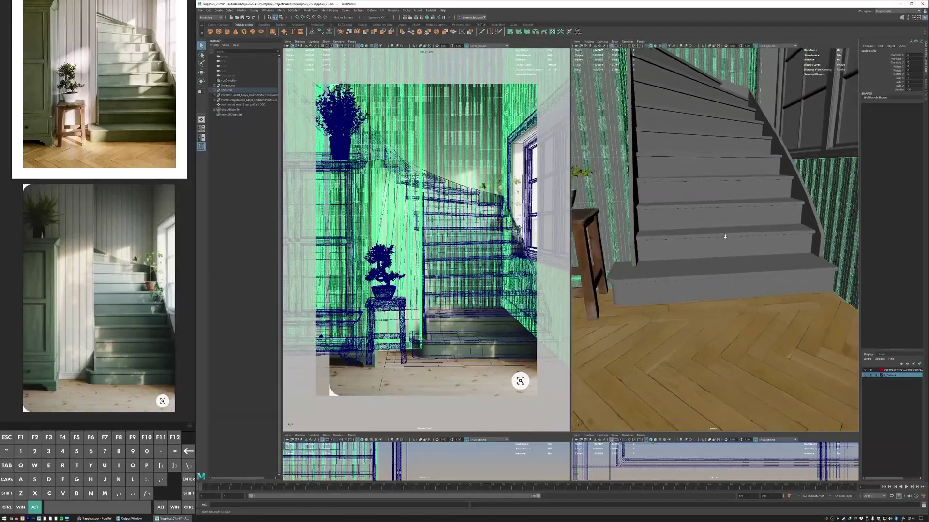
alt+right_drag(723, 234, 743, 245)
click(743, 245)
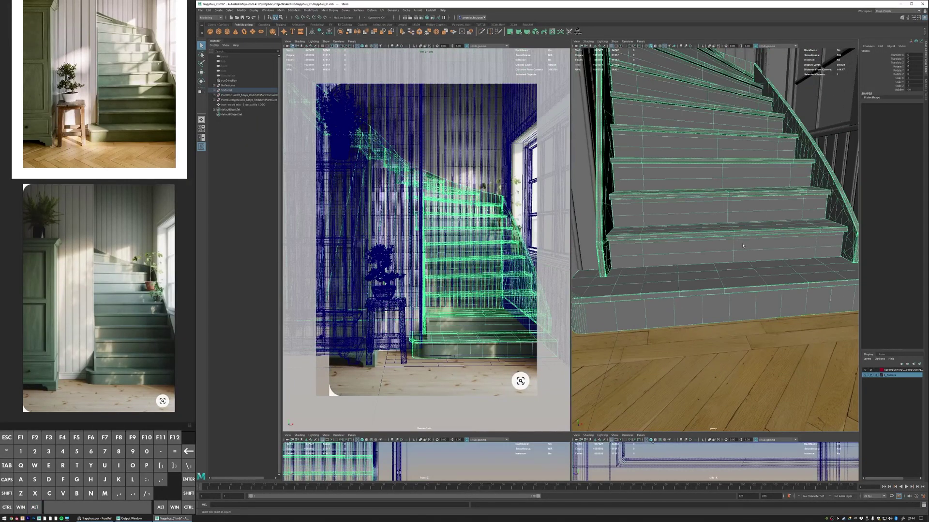
alt+drag(743, 245, 722, 221)
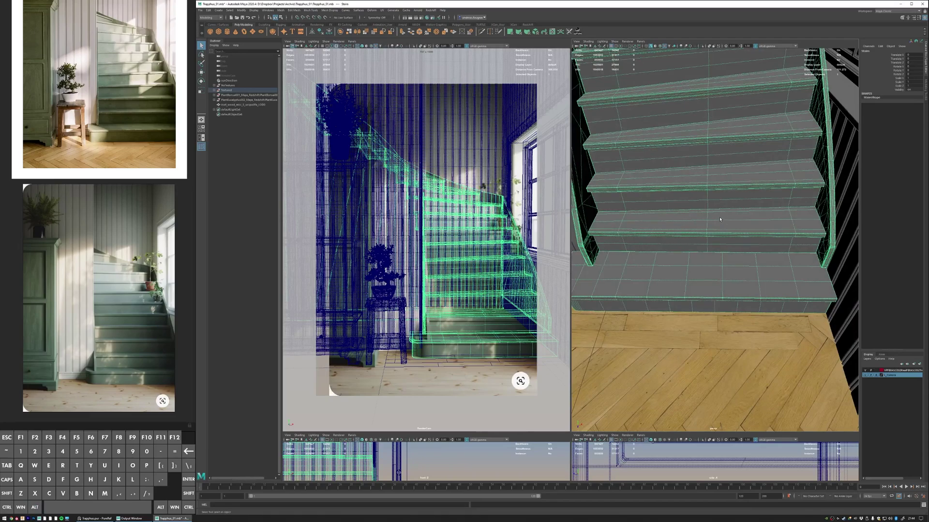
alt+right_drag(720, 220, 688, 213)
alt+middle_drag(683, 220, 685, 205)
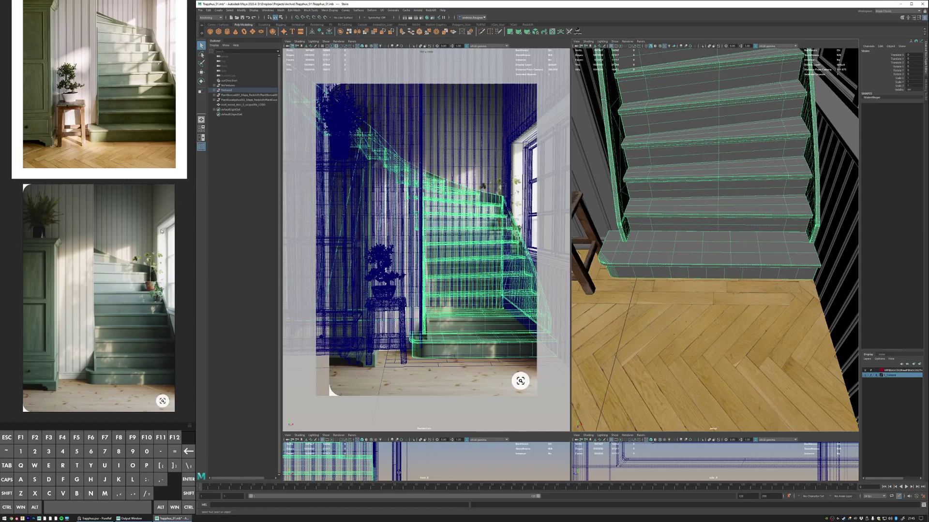
- Examine how the selected staircase sits between the walls and window, ending on an overview of the whole room
alt+right_drag(740, 160, 646, 153)
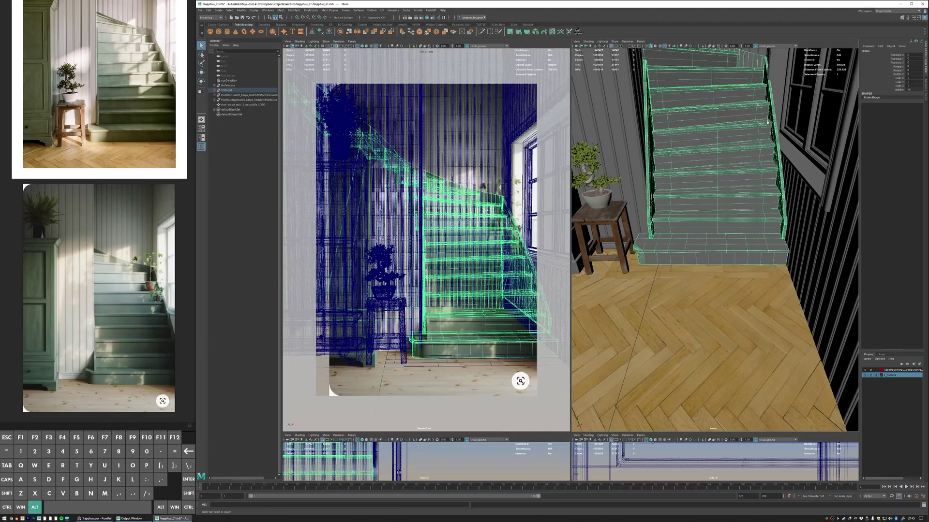
alt+drag(651, 153, 669, 158)
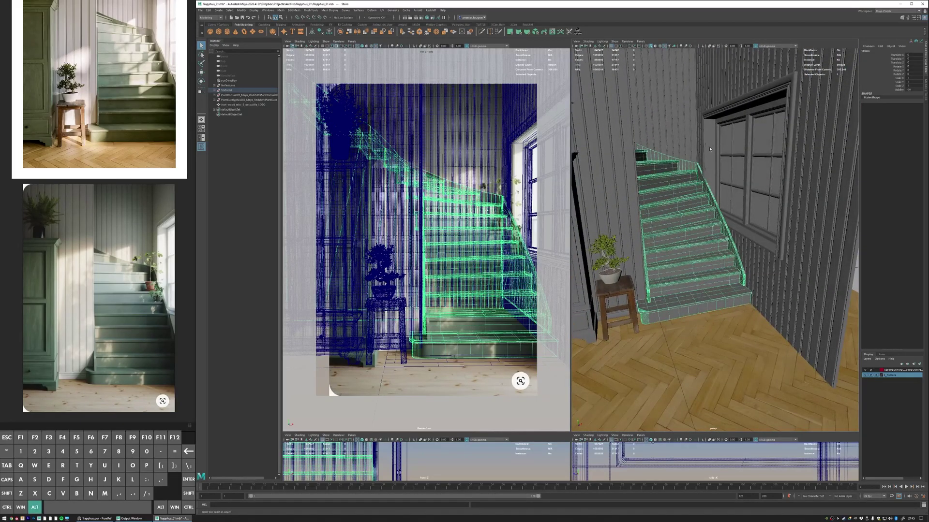
alt+drag(731, 145, 712, 140)
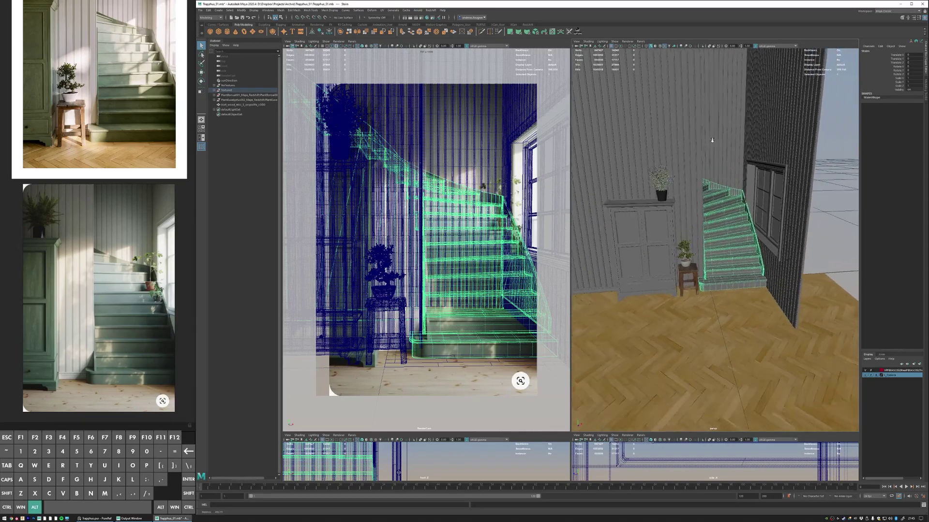
alt+right_drag(712, 140, 651, 151)
alt+drag(650, 151, 666, 161)
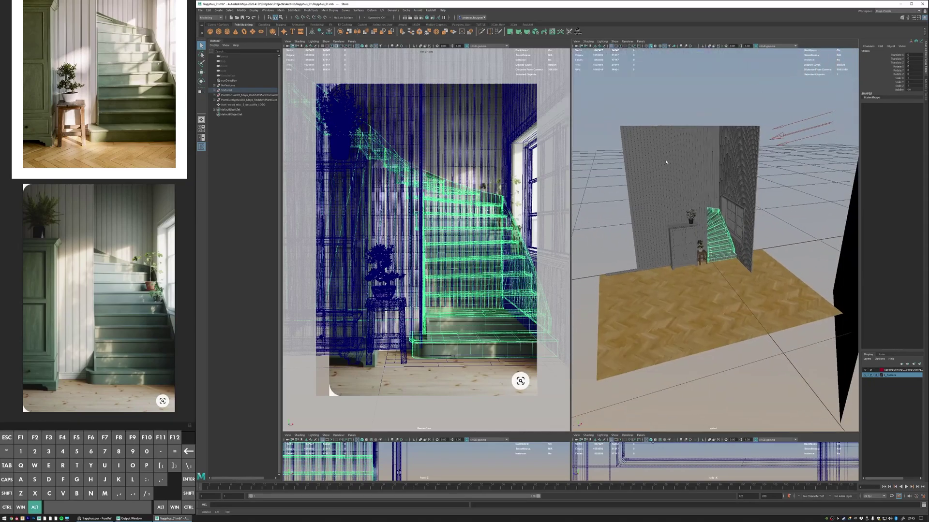
- Expand the room geometry group, select the hidden ceiling and back wall, and make both visible again
click(214, 85)
click(230, 90)
ctrl+click(233, 95)
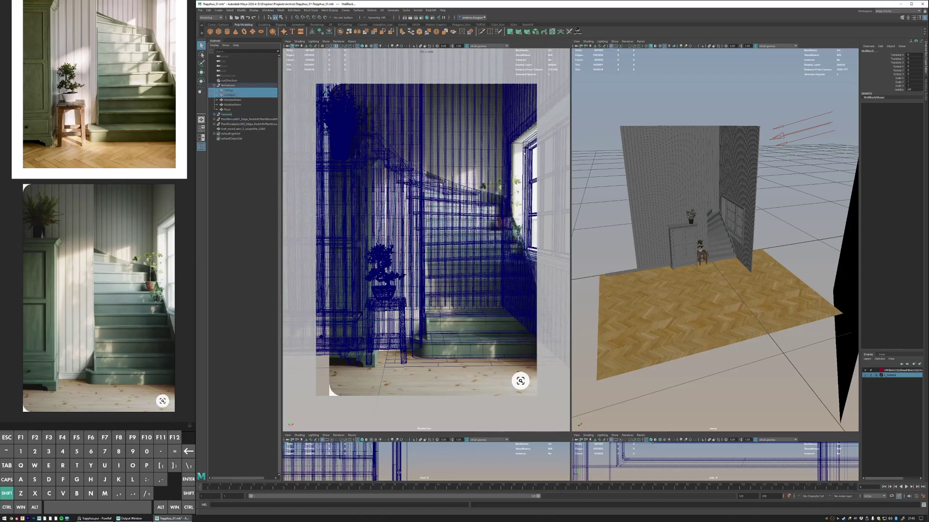
key(shift+h)
- Isolate the ceiling and back wall, inspect them from outside, and bring the rest of the scene back
alt+right_drag(670, 160, 692, 164)
key(ctrl+1)
alt+drag(704, 167, 756, 170)
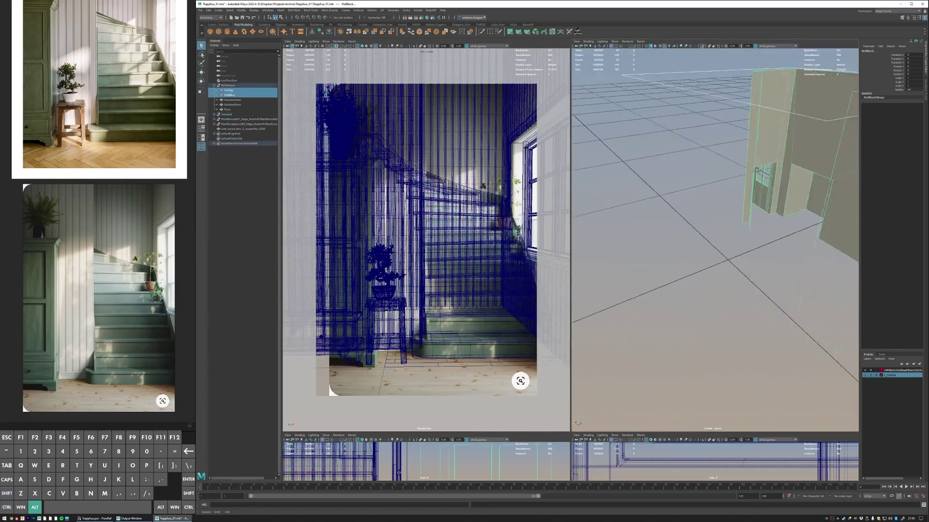
alt+right_drag(757, 169, 745, 167)
mouse_move(745, 167)
alt+mouse_down()
mouse_move(736, 166)
mouse_move(771, 160)
mouse_move(744, 156)
alt+mouse_up()
mouse_move(745, 156)
alt+right_down()
mouse_move(745, 164)
mouse_move(731, 164)
alt+right_up()
key(ctrl+1)
alt+drag(730, 164, 714, 168)
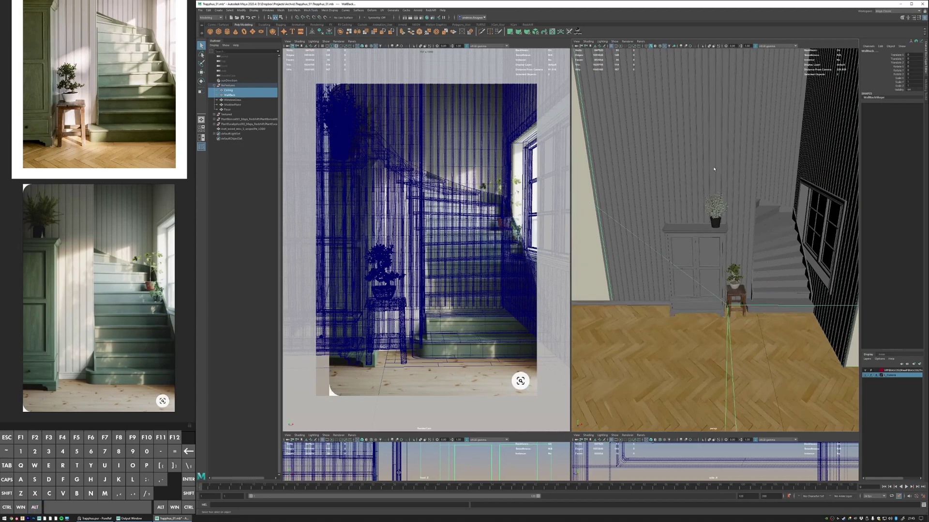
- Return the render camera view to shaded display and hide the back wall
key(5)
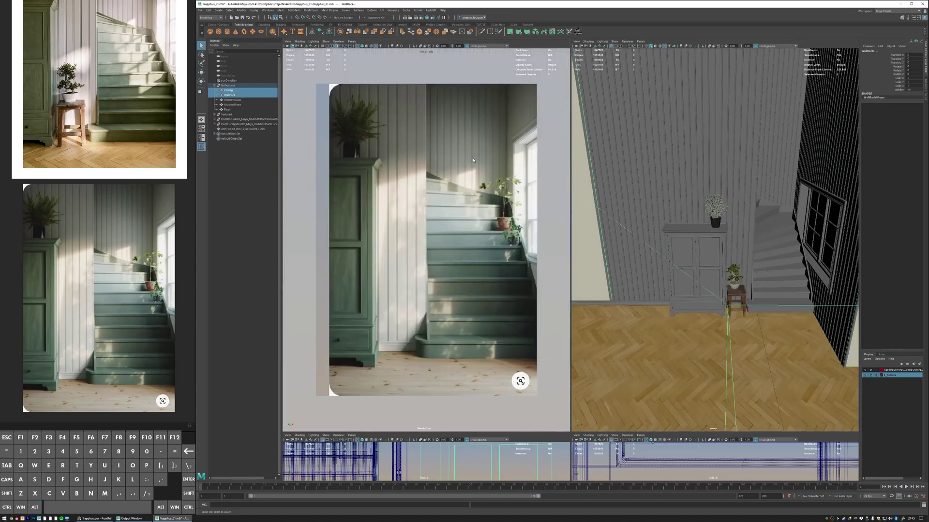
click(709, 216)
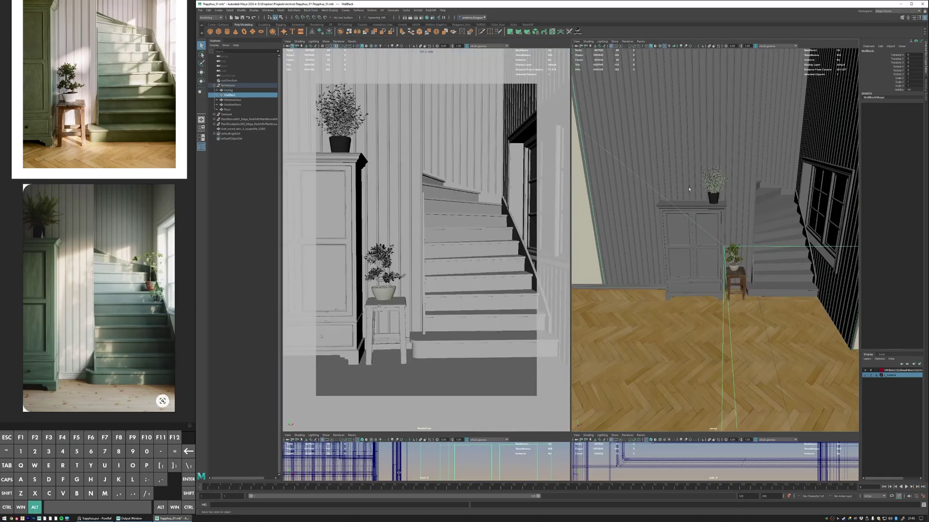
click(644, 169)
alt+drag(644, 169, 641, 168)
alt+right_drag(642, 168, 745, 198)
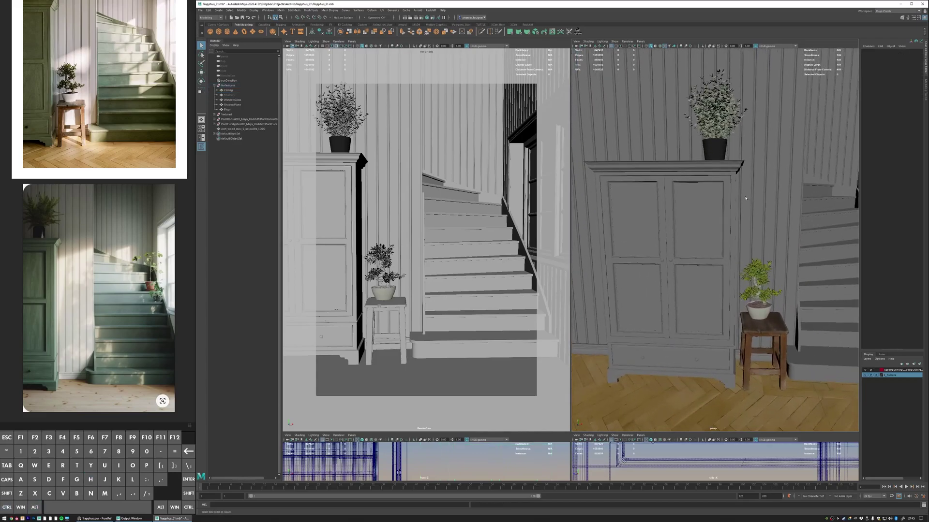
- Select the cupboard and examine its doors, drawer and side next to the plant stool up close
click(734, 188)
alt+drag(733, 189, 682, 171)
key(f)
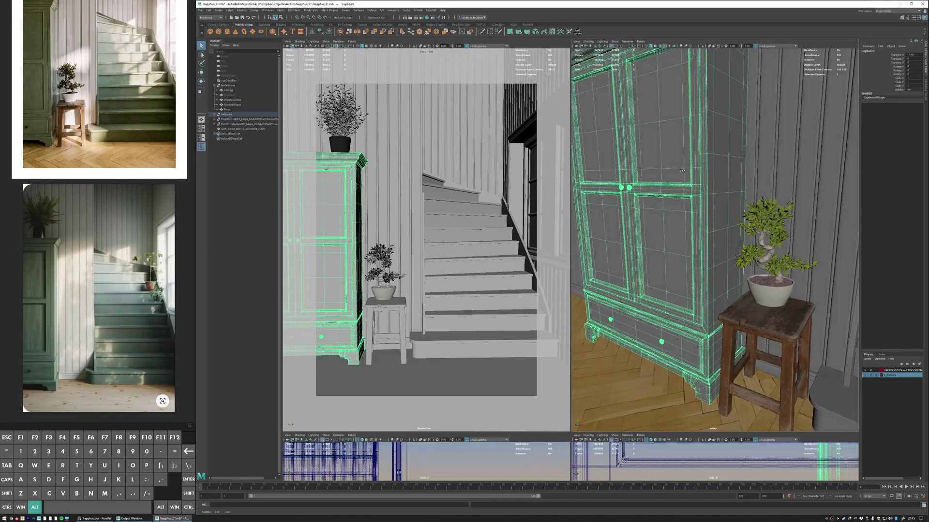
alt+middle_drag(680, 178, 690, 194)
alt+right_drag(690, 193, 727, 167)
alt+drag(727, 166, 692, 161)
alt+right_drag(692, 162, 641, 182)
- Select the wall panels and inspect how they run upward around the stairwell
click(759, 171)
alt+drag(759, 170, 709, 208)
alt+drag(715, 160, 719, 174)
alt+drag(727, 141, 699, 166)
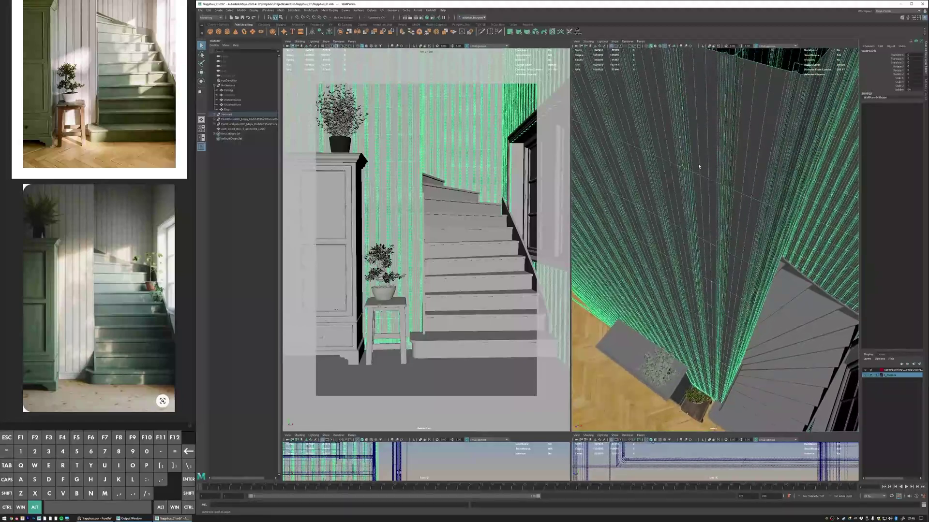
- Inspect the ceiling in face mode from above, return it to object mode and hide it
click(746, 95)
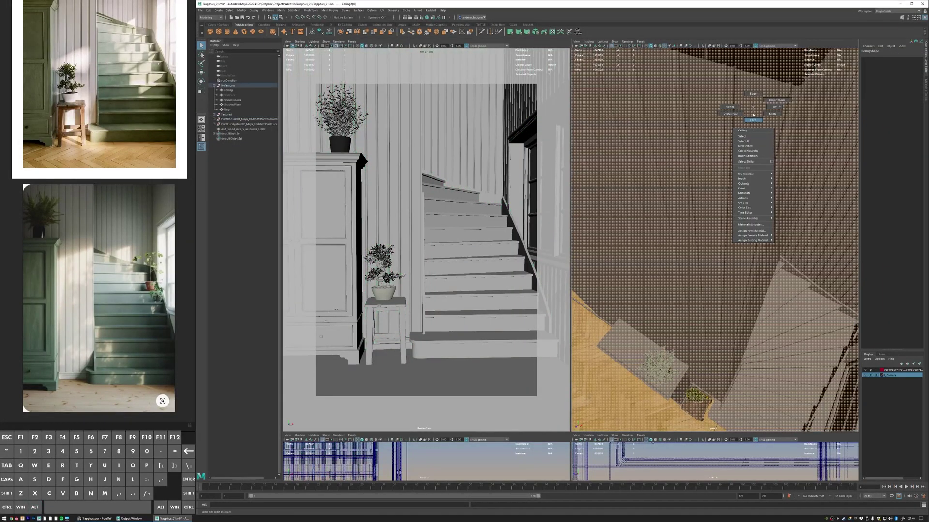
alt+drag(752, 117, 652, 137)
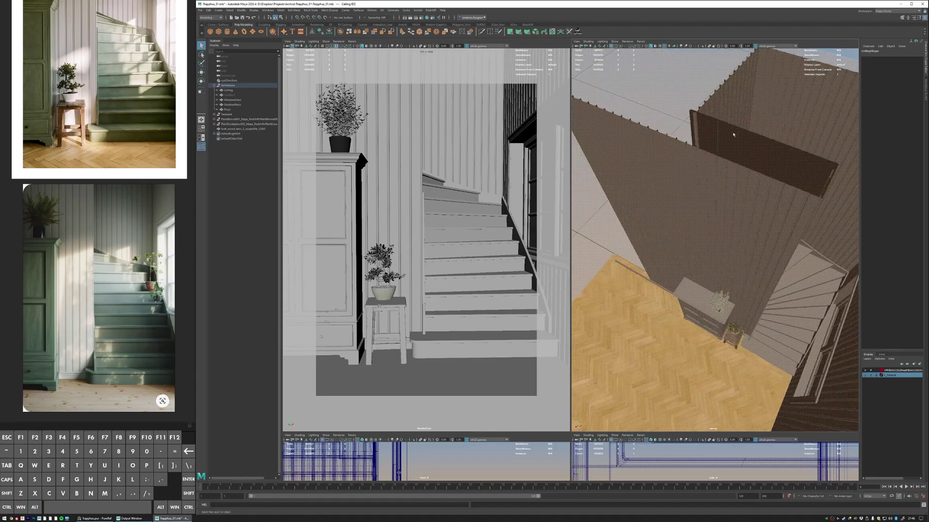
mouse_move(734, 135)
alt+mouse_down()
mouse_move(759, 150)
mouse_move(734, 150)
alt+mouse_up()
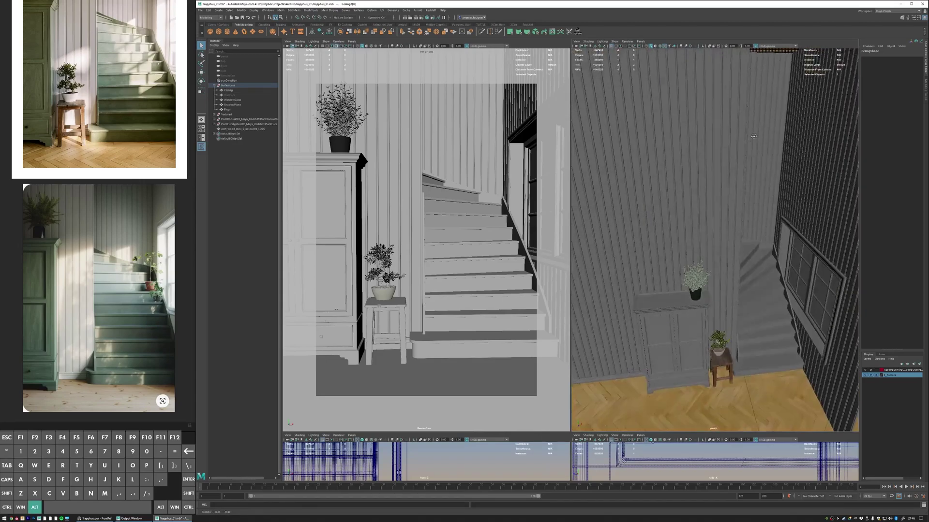
right_drag(765, 86, 744, 100)
drag(756, 108, 751, 174)
key(ctrl+h)
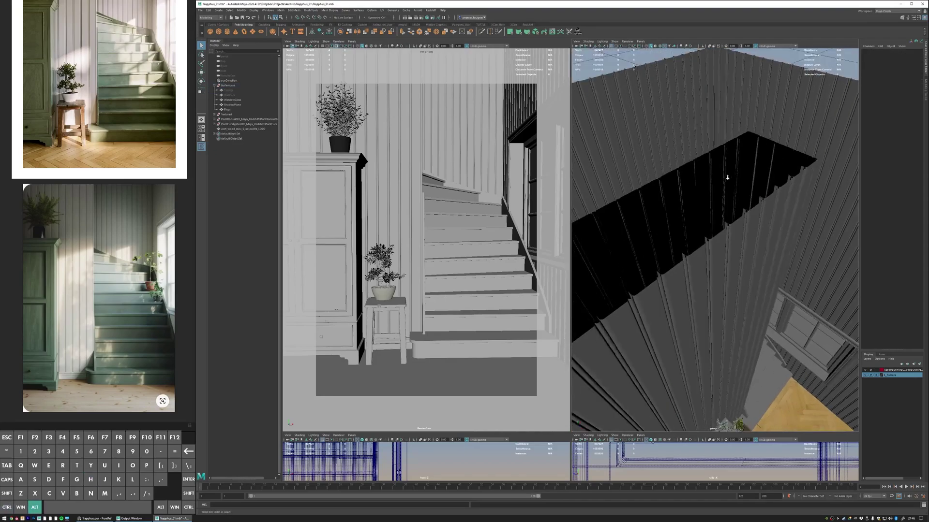
- Examine the double window with its frame and glazing bars above the staircase up close
alt+right_drag(727, 177, 699, 185)
alt+drag(765, 218, 752, 193)
alt+middle_drag(753, 193, 689, 141)
alt+right_drag(689, 141, 765, 204)
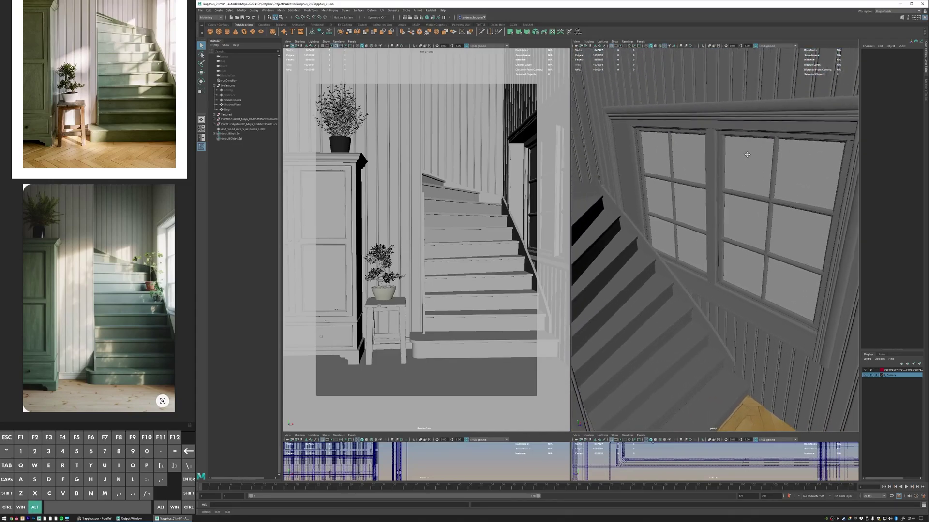
click(727, 112)
alt+right_drag(727, 116, 660, 213)
alt+middle_drag(660, 213, 723, 138)
- Inspect the wall panels' lower edge in component mode, picking part of the baseboard beside the cupboard
click(616, 246)
alt+drag(643, 247, 616, 208)
alt+middle_drag(581, 213, 633, 187)
alt+right_drag(634, 186, 678, 208)
alt+middle_drag(677, 193, 772, 215)
click(786, 231)
right_drag(779, 211, 755, 228)
double_click(788, 230)
alt+drag(764, 228, 770, 199)
double_click(750, 250)
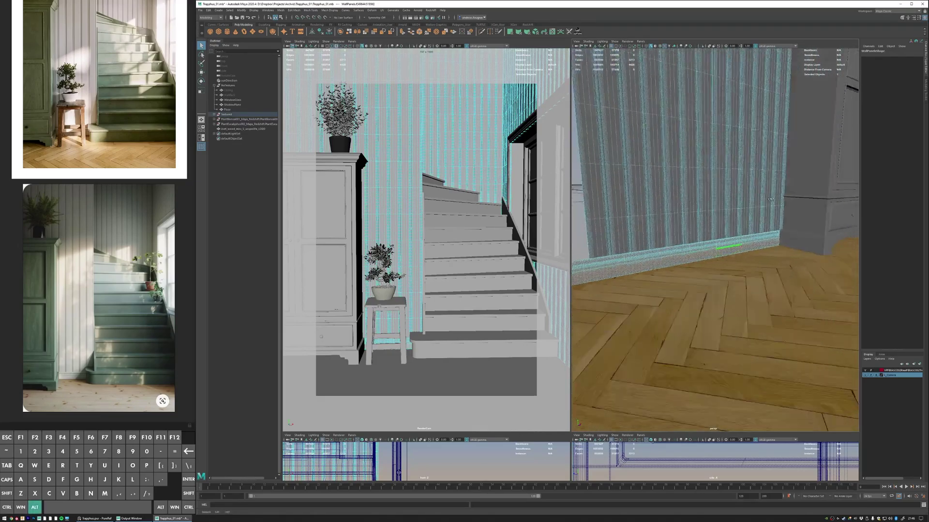
- Select the window's outer trim faces, examine the frame construction up close, and return the frame to object mode
alt+right_drag(771, 199, 740, 186)
alt+drag(740, 187, 725, 170)
alt+middle_drag(769, 112, 710, 168)
mouse_move(709, 169)
right_down()
mouse_move(720, 156)
mouse_move(721, 177)
right_up()
click(721, 156)
double_click(721, 162)
alt+drag(722, 162, 764, 177)
alt+right_drag(747, 184, 778, 186)
alt+middle_drag(762, 186, 755, 190)
alt+drag(752, 191, 777, 190)
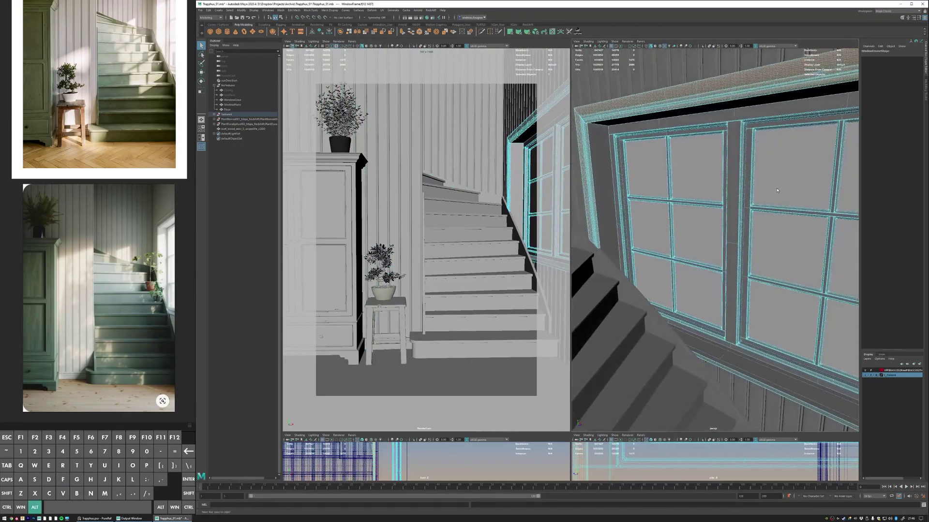
alt+middle_drag(777, 191, 702, 169)
right_drag(672, 162, 683, 145)
alt+middle_drag(679, 139, 685, 149)
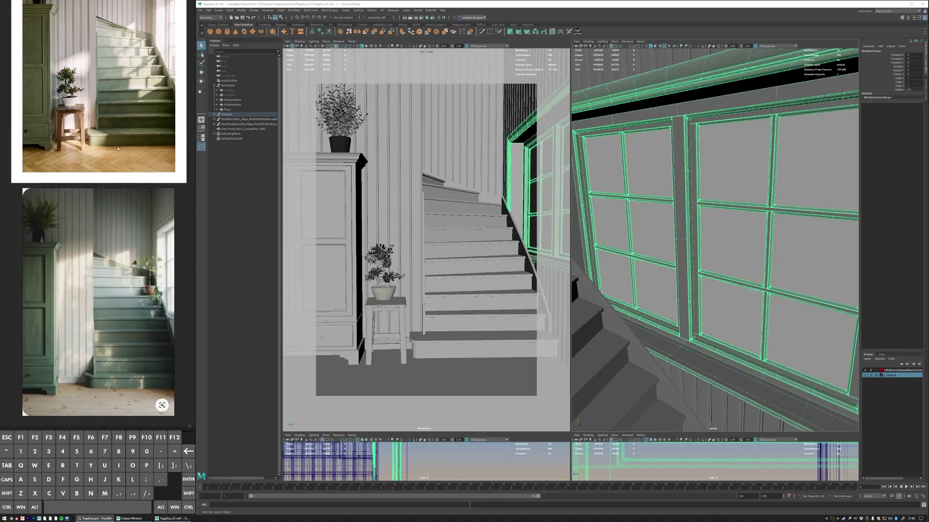
- Switch to the PureRef board and examine the window reference photo's sashes, glazing bars and latches up close
scroll(163, 262, down, 5)
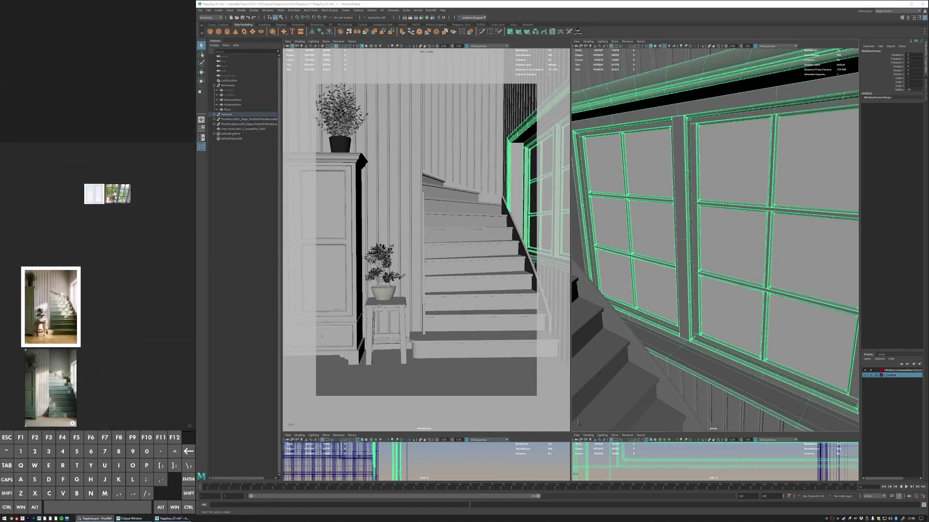
scroll(67, 210, up, 5)
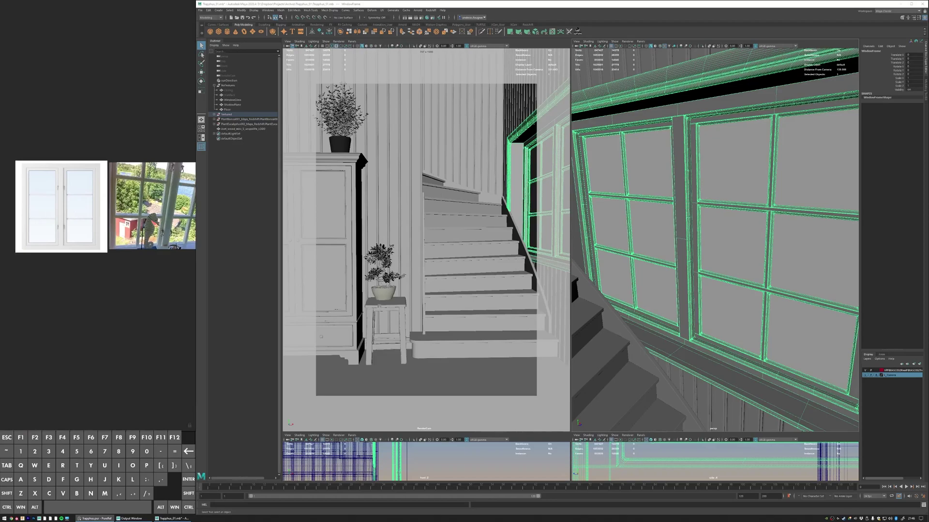
scroll(145, 203, up, 5)
scroll(116, 212, up, 2)
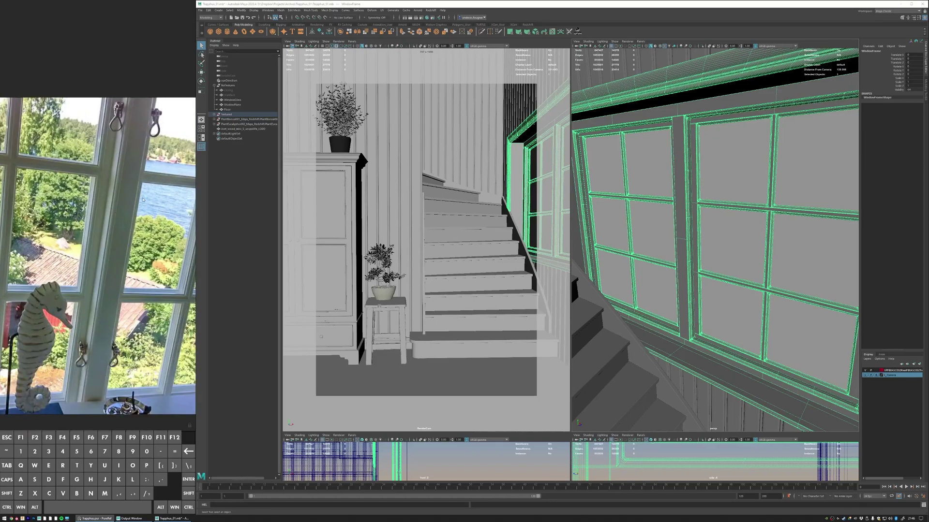
scroll(142, 199, up, 2)
middle_drag(142, 199, 55, 196)
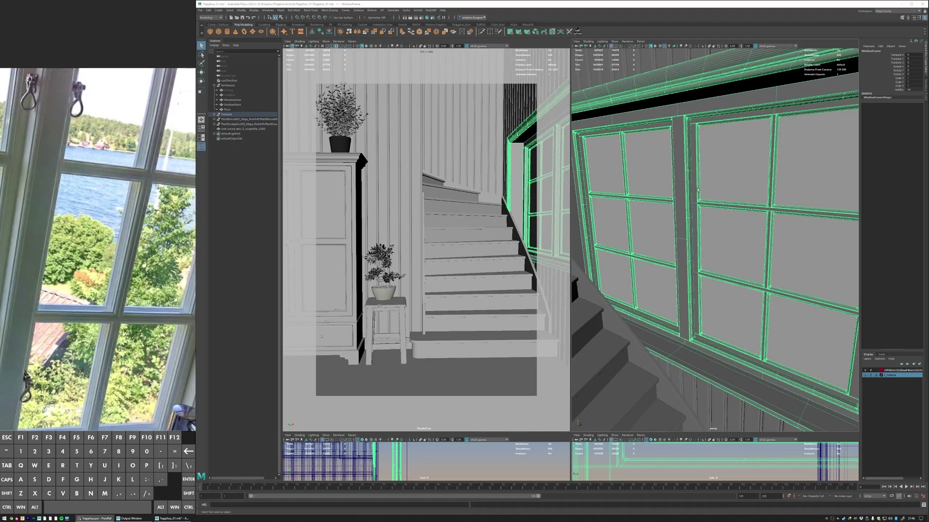
- Switch back to Maya, select the window glass, inspect it in isolation and bring the rest of the scene back
alt+drag(698, 190, 655, 196)
click(729, 158)
alt+drag(735, 159, 716, 158)
key(alt+q)
key(ctrl+1)
alt+right_drag(716, 157, 683, 157)
alt+drag(683, 157, 697, 136)
key(ctrl+1)
key(ctrl+1)
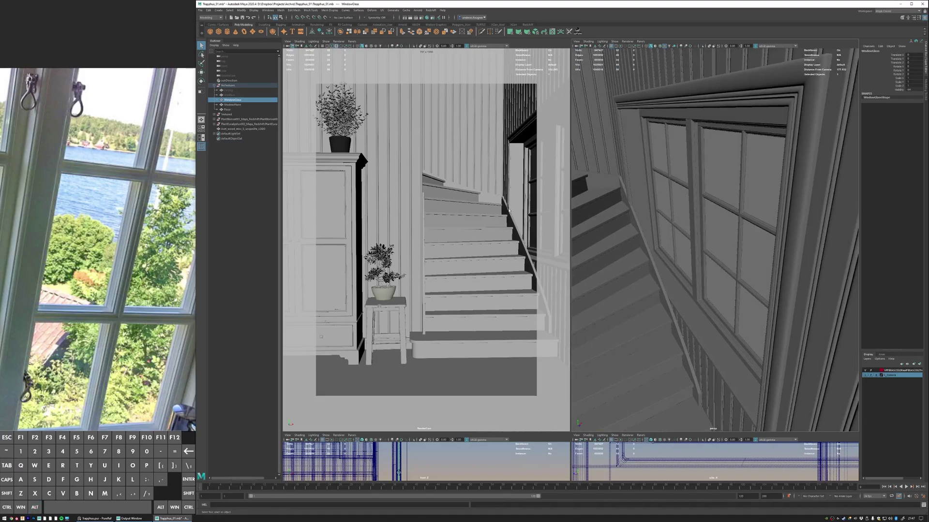
- Examine the window above the staircase and the surrounding room from the floor side
alt+drag(690, 252, 677, 198)
alt+right_drag(678, 198, 657, 190)
alt+drag(657, 190, 667, 136)
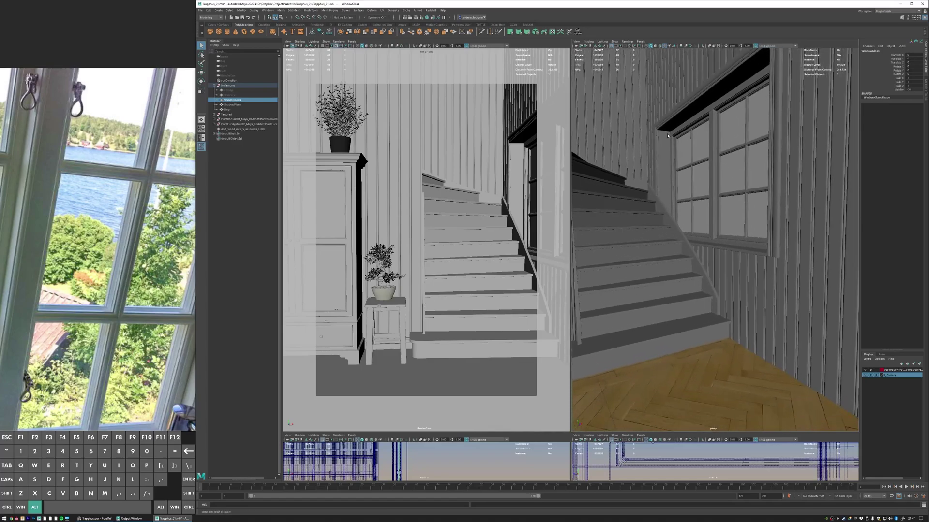
alt+right_drag(667, 138, 669, 158)
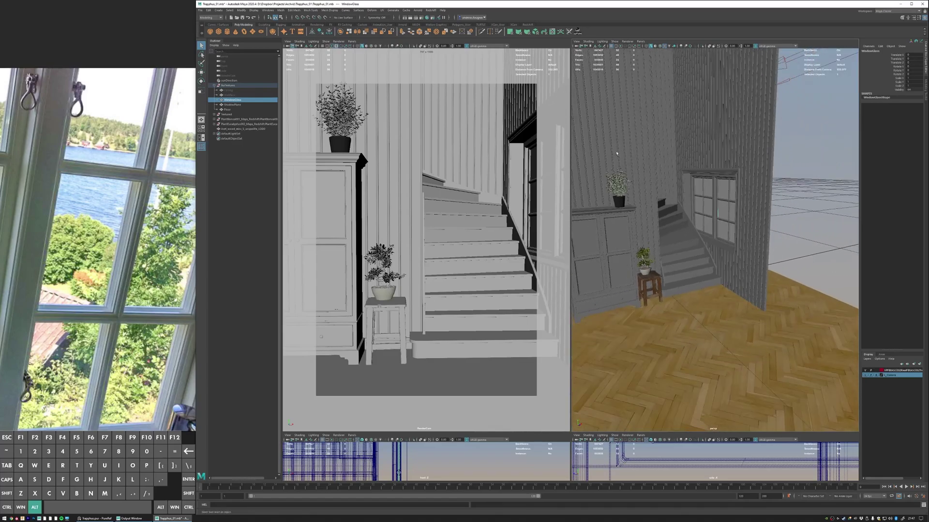
- Examine the staircase, cupboard and window wall from the front of the room down to floor level
alt+drag(690, 144, 710, 148)
alt+right_drag(699, 147, 689, 147)
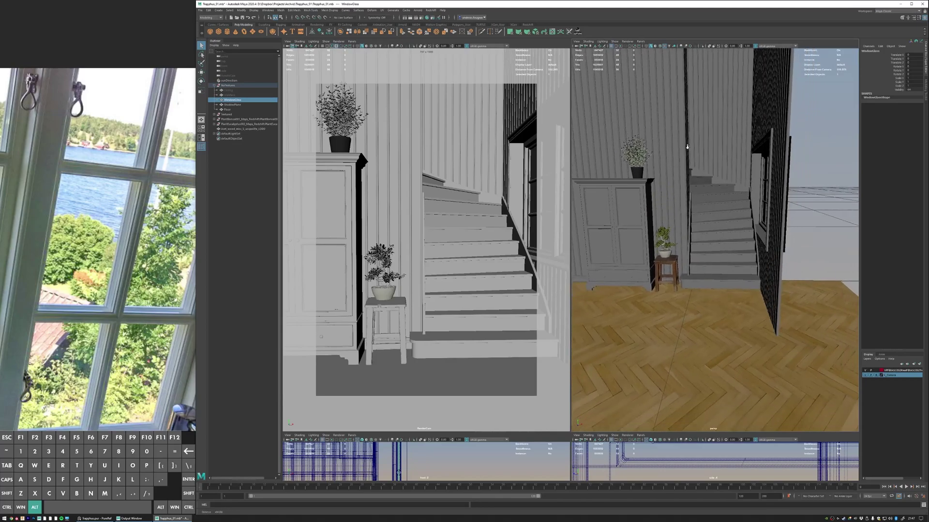
alt+drag(688, 147, 666, 149)
alt+right_drag(666, 148, 696, 208)
alt+middle_drag(695, 209, 682, 150)
alt+right_drag(682, 150, 752, 222)
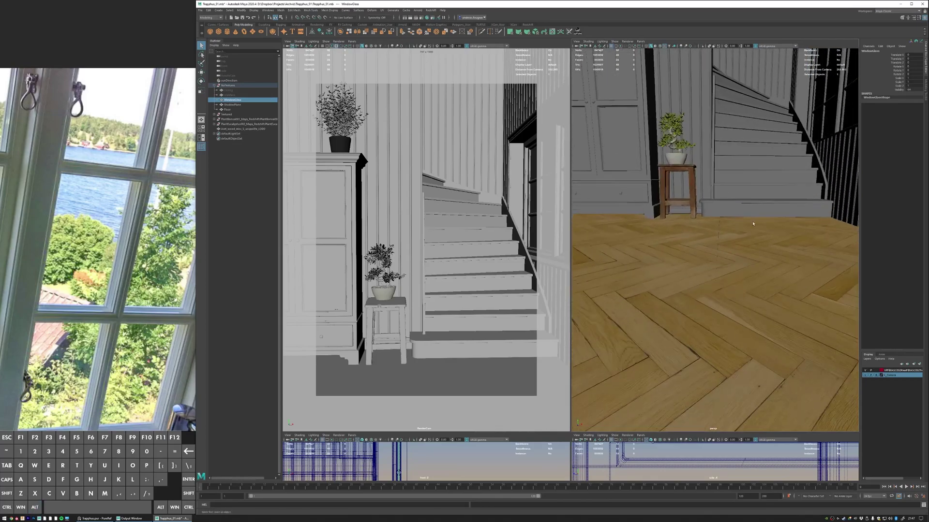
- Select the parquet floor and examine how it meets the cupboard, stool and bottom stair
click(757, 222)
alt+drag(757, 222, 727, 236)
alt+middle_drag(727, 237, 720, 226)
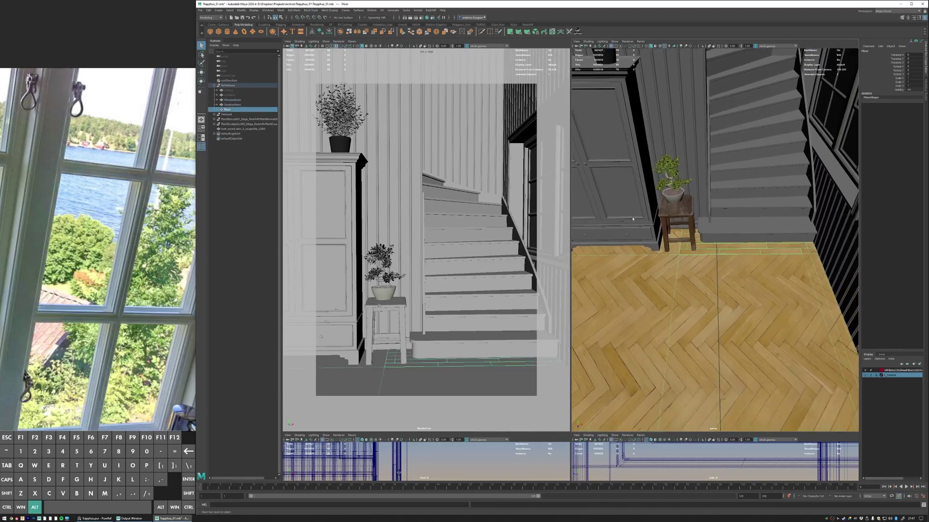
alt+right_drag(720, 226, 758, 235)
alt+drag(757, 235, 754, 232)
alt+right_drag(754, 232, 691, 218)
alt+drag(691, 218, 754, 222)
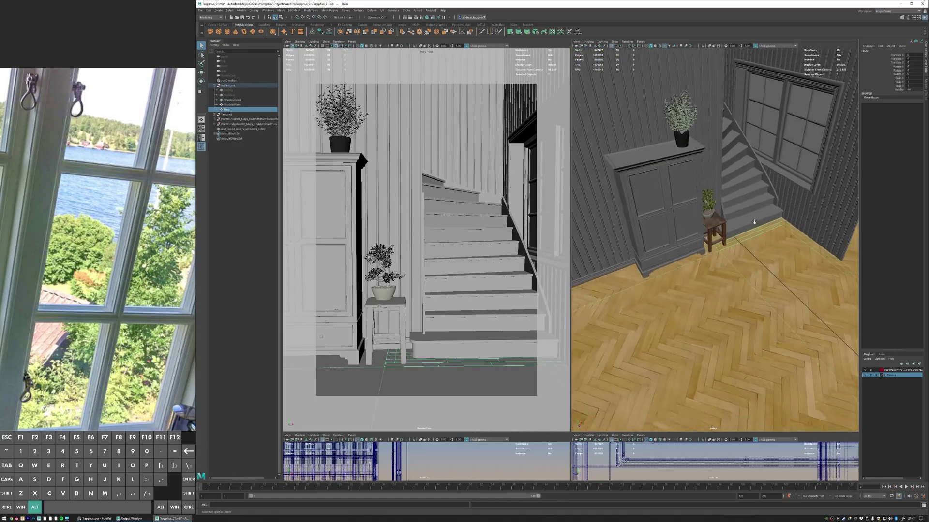
- Isolate the floor, inspect its border planks in the enlarged perspective view and bring the rest of the scene back
alt+middle_drag(725, 194, 713, 213)
alt+right_drag(713, 213, 722, 219)
key(alt+q)
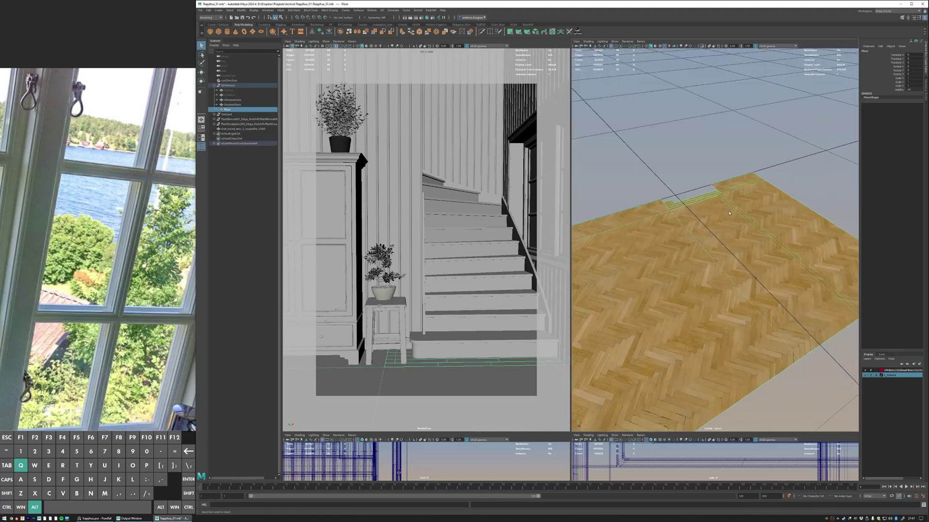
alt+drag(722, 220, 728, 221)
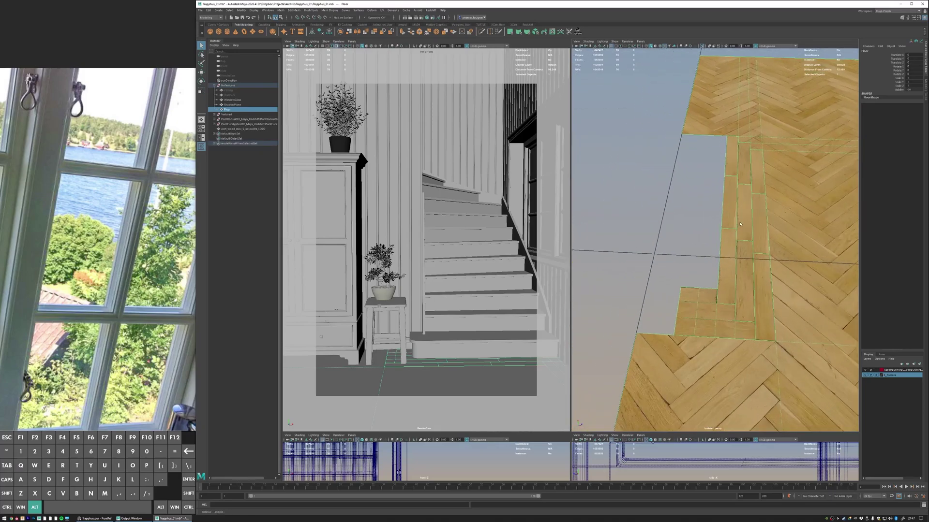
key(space)
alt+drag(648, 198, 484, 141)
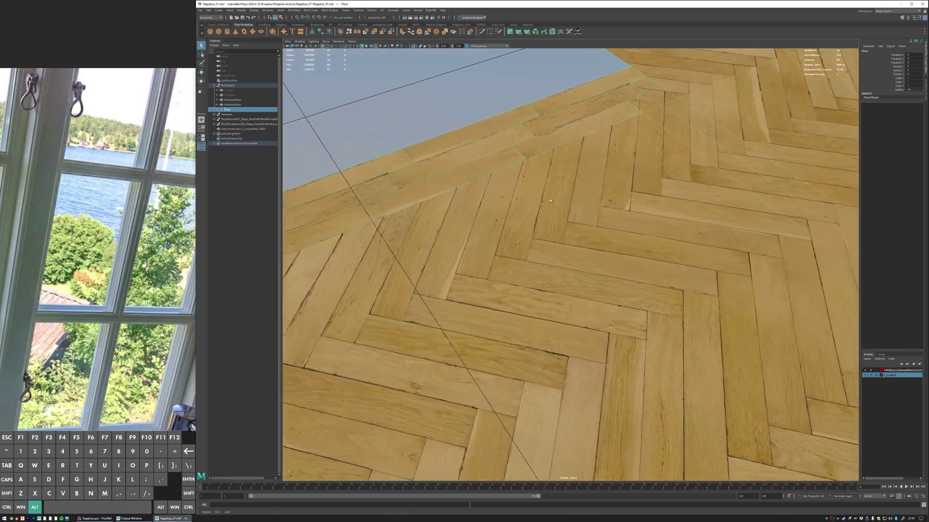
alt+middle_drag(484, 140, 571, 215)
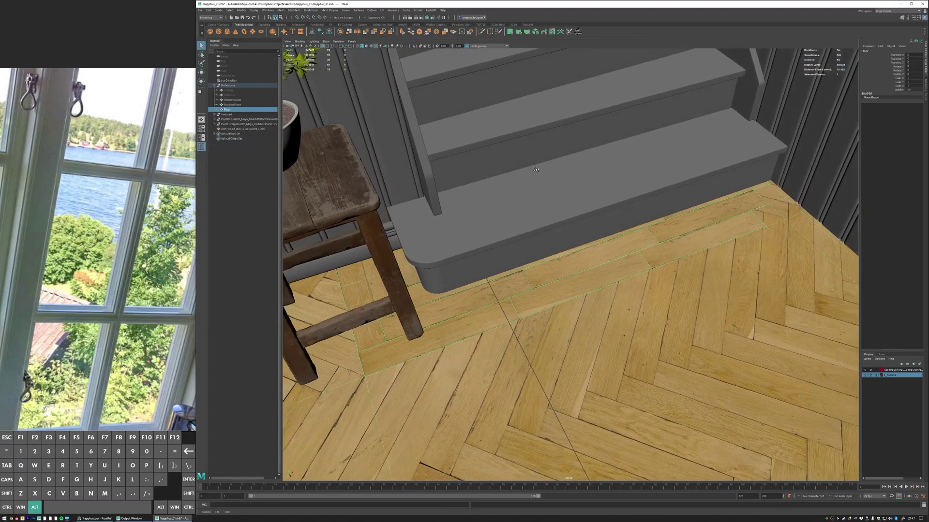
alt+drag(536, 170, 541, 165)
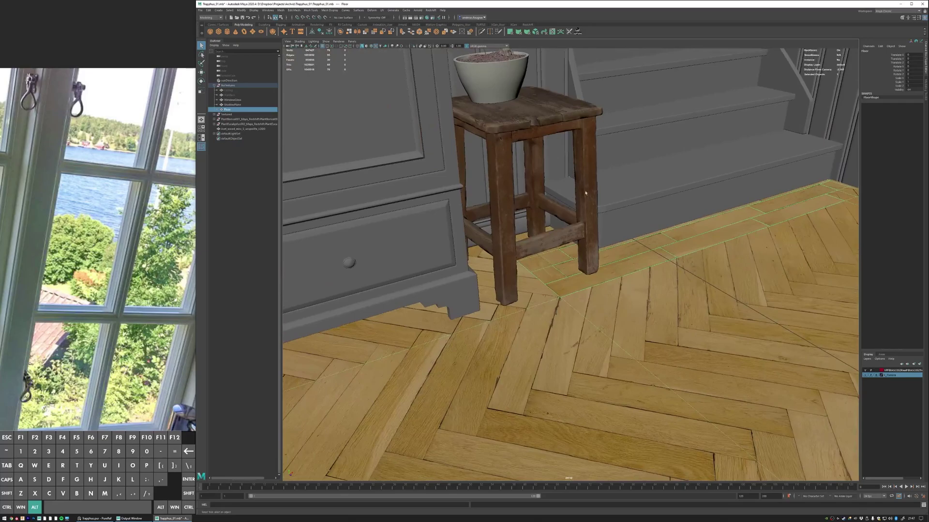
- Select the eucalyptus plant on the cupboard together with the bonsai on the stool and view both in the room
alt+drag(586, 193, 498, 205)
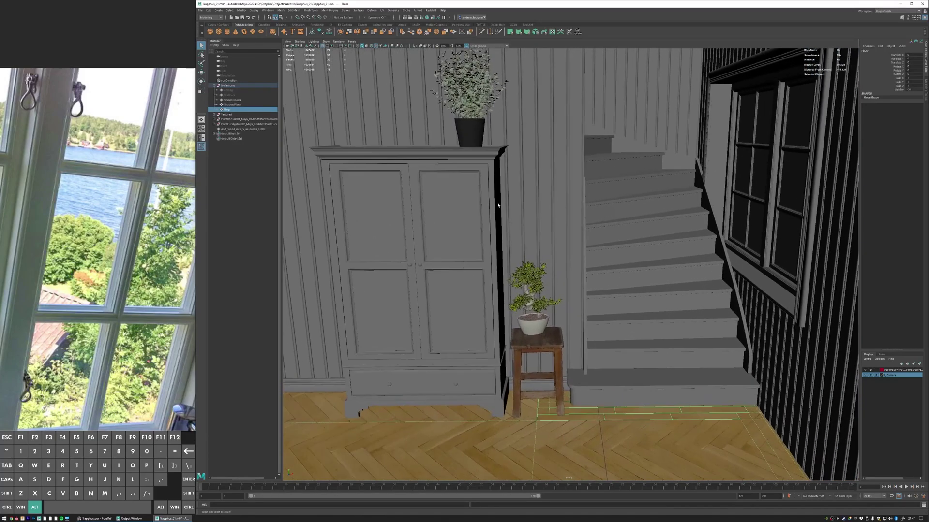
click(483, 128)
key(f)
alt+right_drag(635, 199, 487, 211)
shift+click(540, 205)
alt+middle_drag(487, 211, 570, 200)
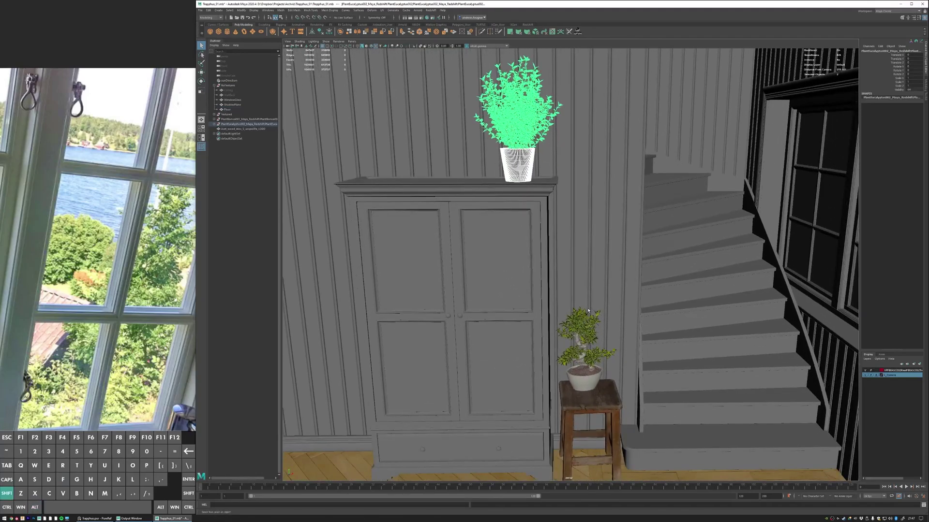
shift+click(588, 310)
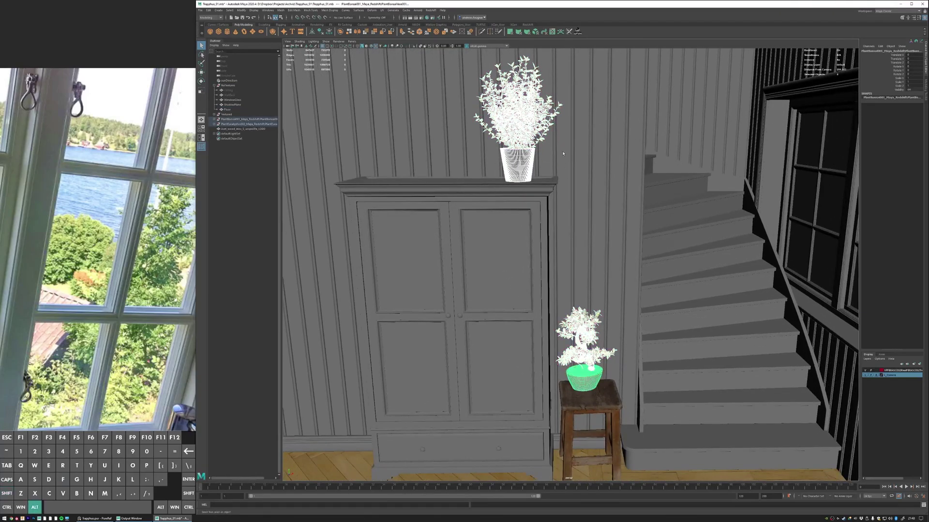
alt+drag(563, 154, 522, 148)
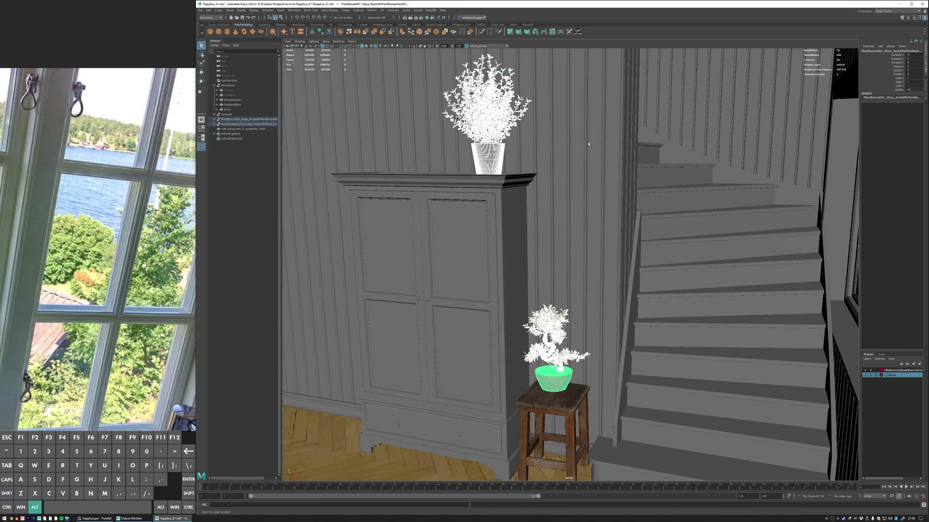
alt+drag(588, 144, 561, 188)
- Select the wooden stool, frame it in the view and inspect its mesh from several angles
click(541, 333)
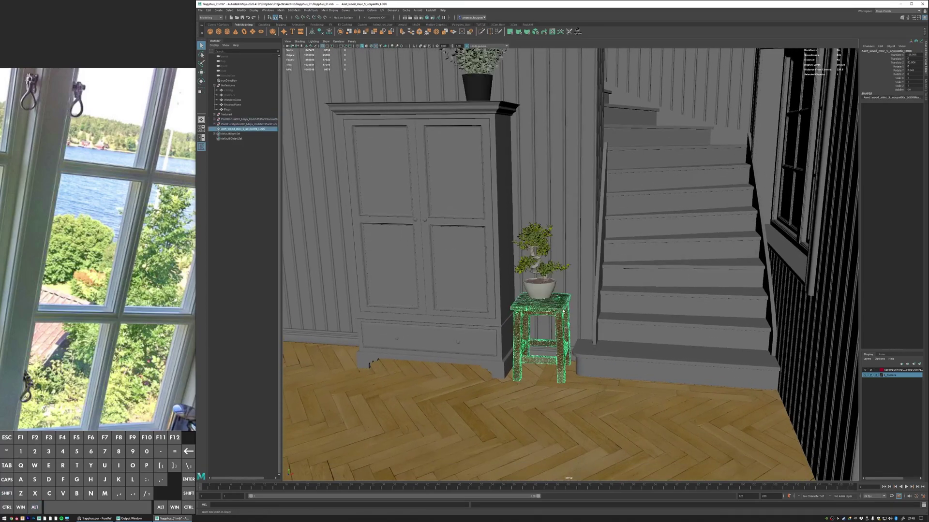
key(f)
alt+drag(570, 273, 545, 300)
alt+right_drag(576, 232, 559, 198)
alt+middle_drag(564, 187, 513, 193)
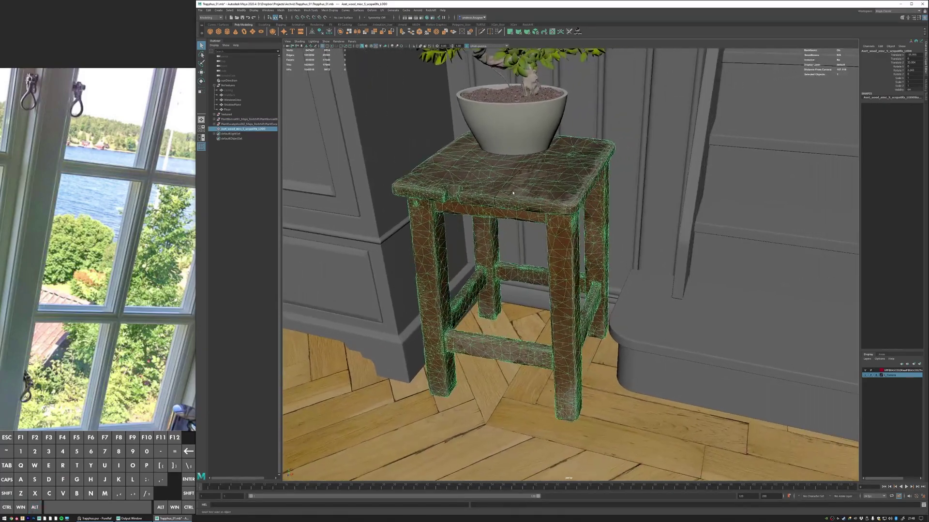
alt+right_drag(648, 192, 632, 193)
alt+drag(631, 193, 655, 176)
key(f)
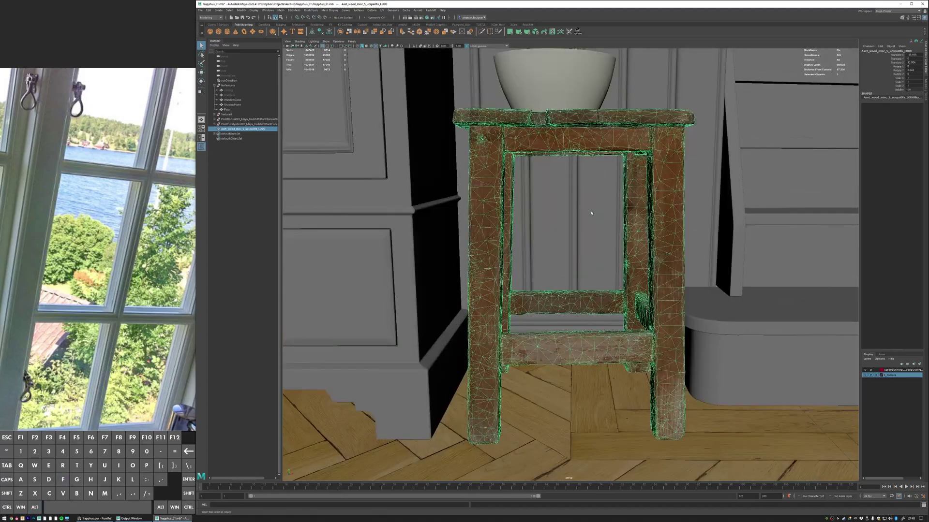
alt+drag(599, 192, 564, 202)
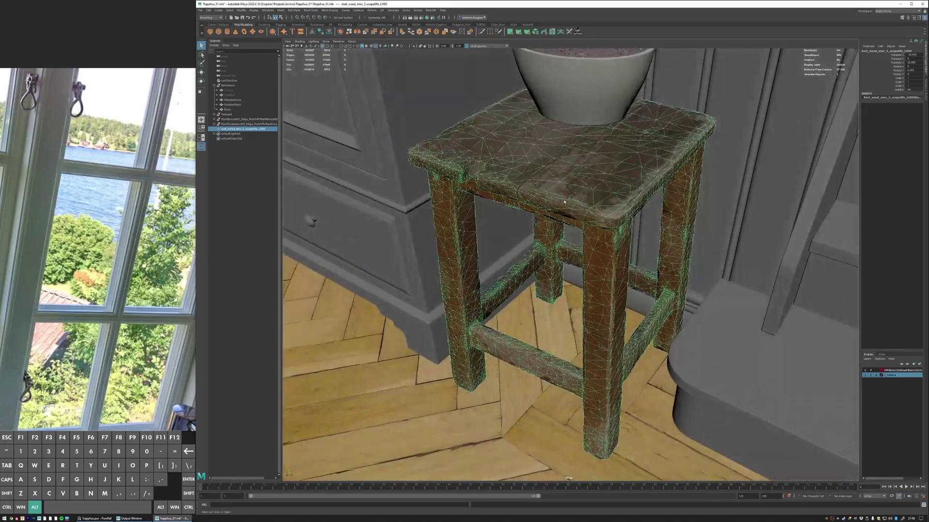
- Select the wall panels instead of the stool and examine the stool's worn wood surface up close
click(567, 279)
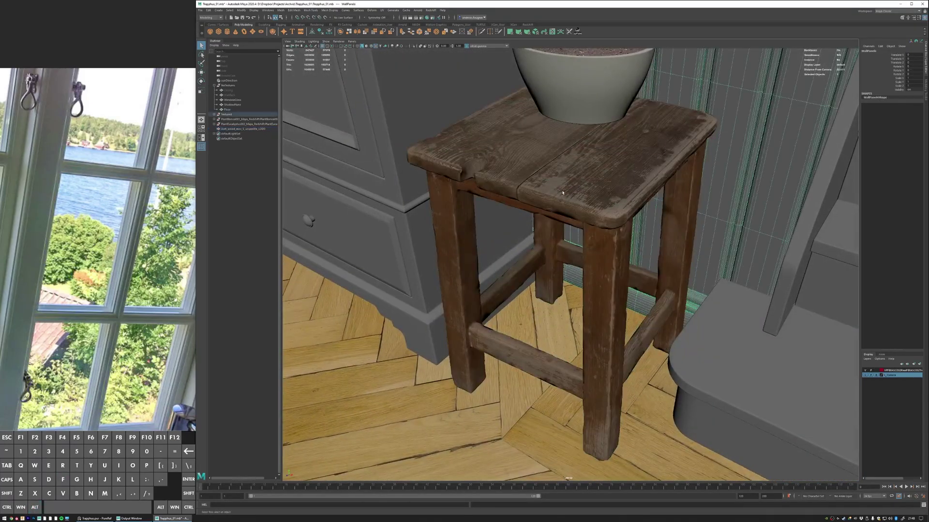
alt+drag(562, 193, 580, 203)
alt+right_drag(581, 203, 611, 216)
alt+drag(612, 216, 581, 216)
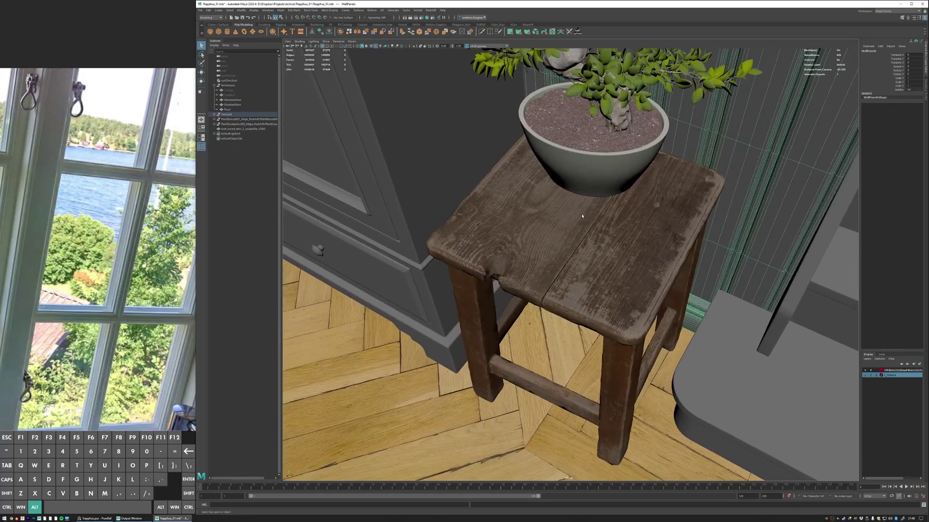
alt+right_drag(632, 218, 587, 203)
alt+drag(588, 203, 625, 159)
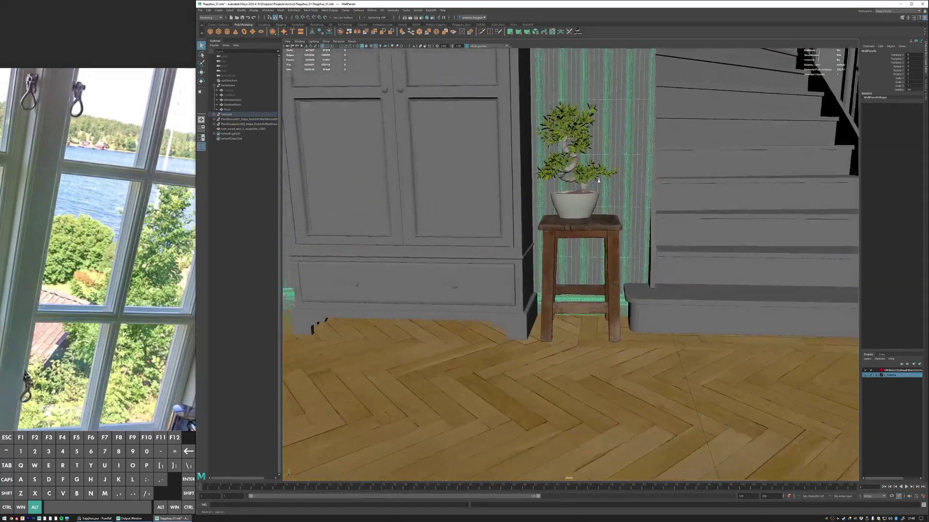
- View the whole stairwell from the front and clear the wall panel selection
alt+right_drag(625, 160, 591, 150)
alt+middle_drag(591, 150, 560, 215)
alt+drag(560, 215, 556, 186)
alt+right_drag(555, 187, 596, 164)
alt+middle_drag(596, 164, 567, 202)
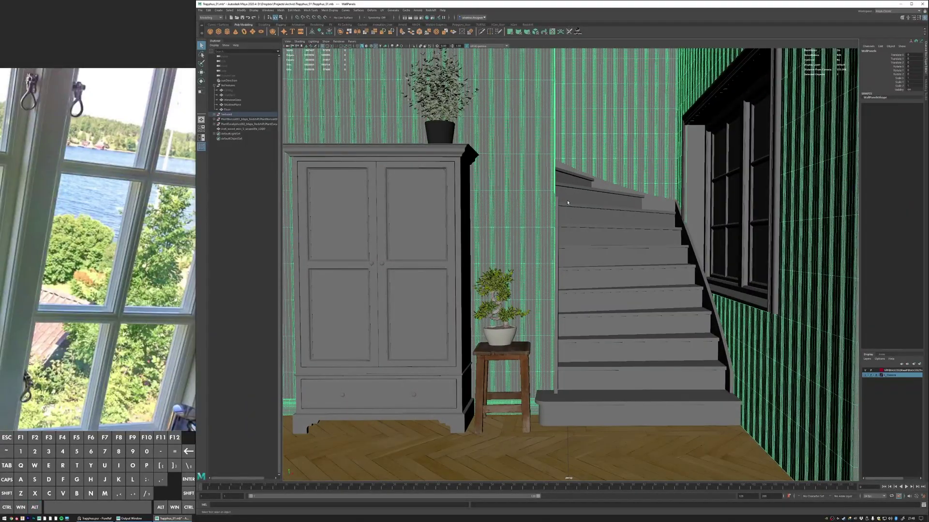
alt+right_drag(563, 206, 531, 194)
alt+middle_drag(531, 195, 533, 217)
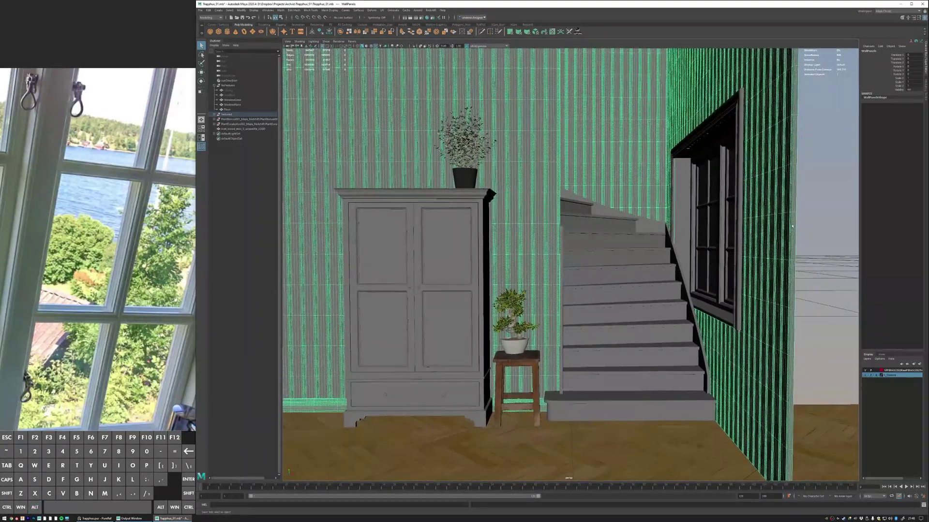
click(801, 225)
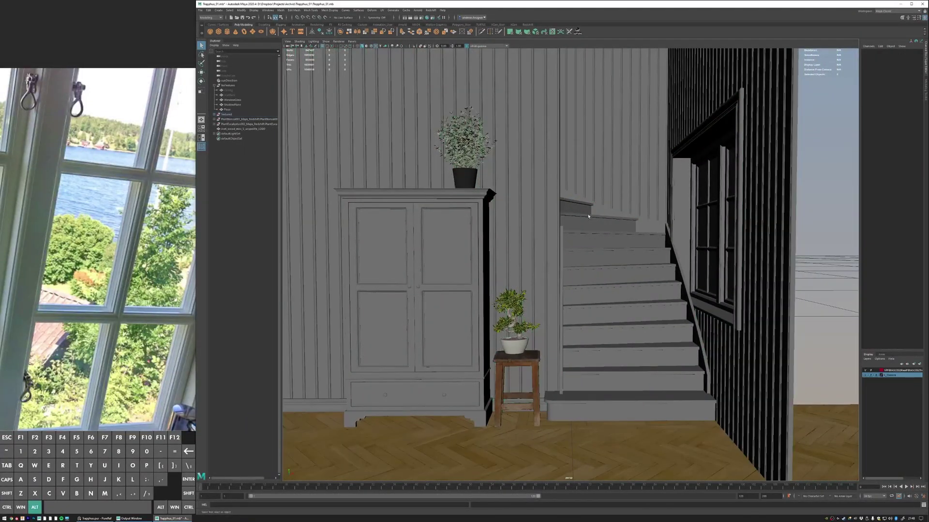
alt+drag(568, 243, 625, 275)
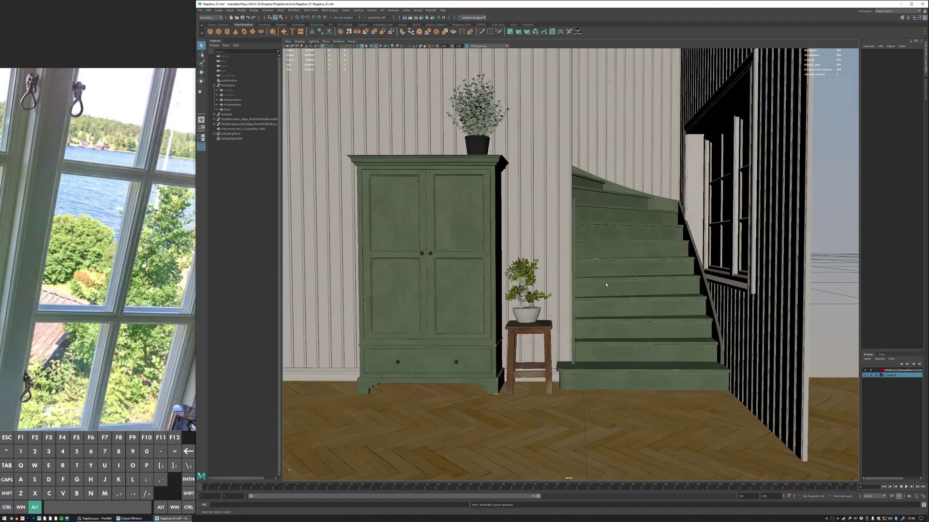
- Select the floor in the textured scene and inspect the herringbone planks' wood grain and gaps up close
alt+drag(606, 285, 602, 237)
click(587, 237)
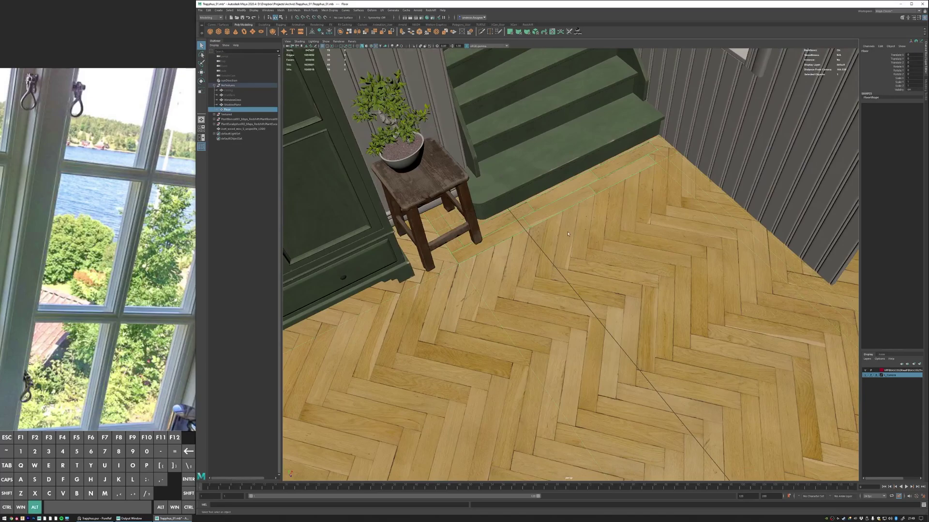
scroll(545, 242, up, 10)
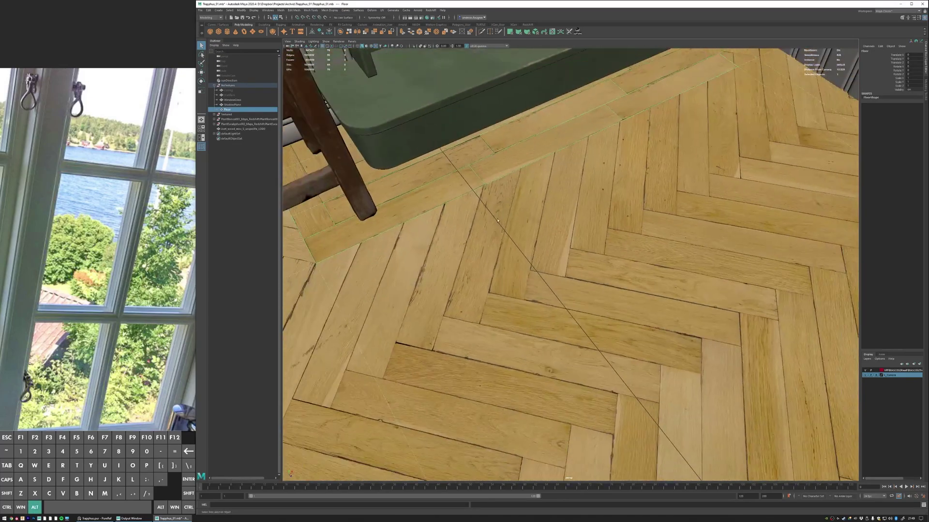
alt+drag(497, 220, 666, 249)
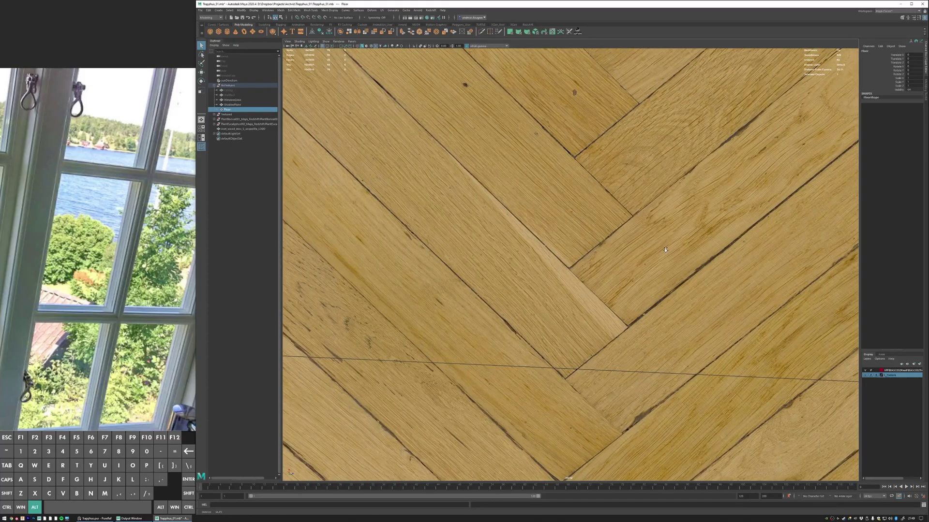
alt+drag(564, 222, 670, 272)
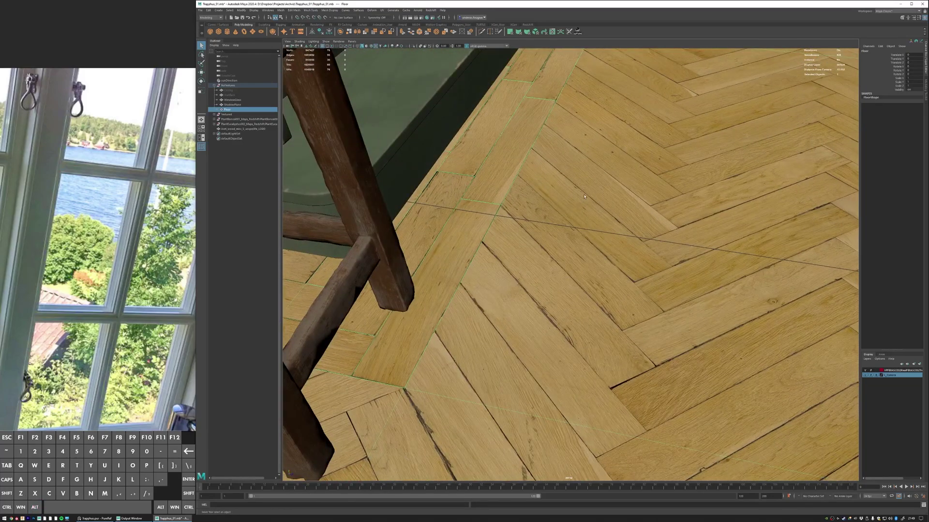
- Isolate the floor, check the border planks' layout around the stair cut-out, restore the scene and clear the selection
alt+drag(585, 196, 492, 233)
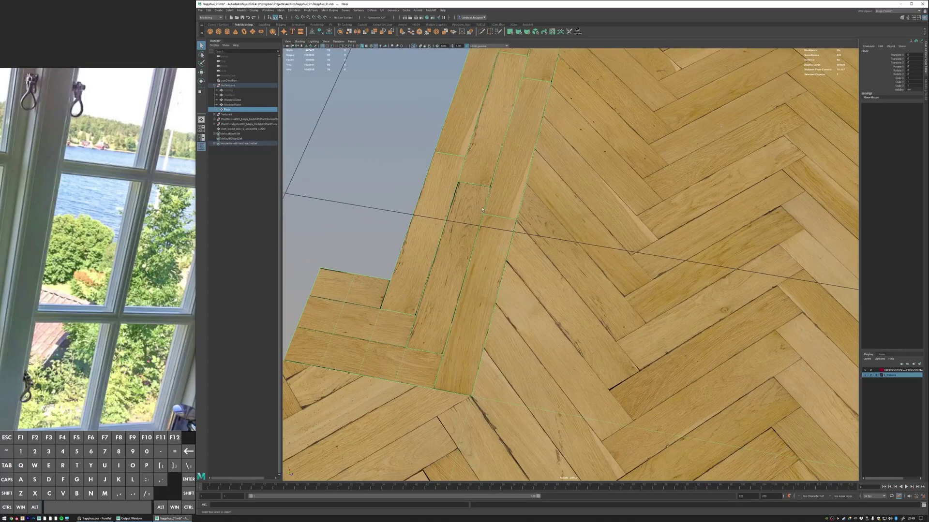
alt+drag(519, 232, 421, 191)
click(516, 163)
mouse_move(516, 163)
alt+mouse_down()
mouse_move(601, 169)
mouse_move(526, 160)
alt+mouse_up()
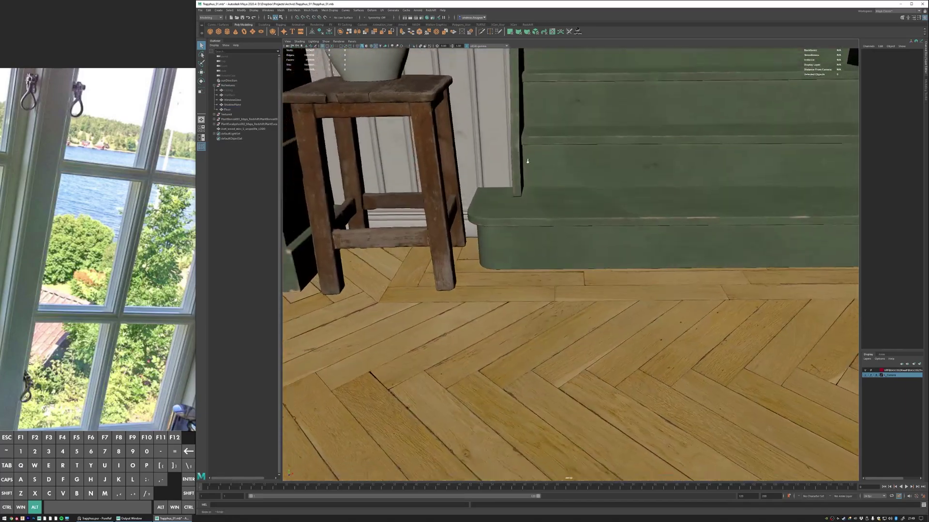
- Examine the textured stool, green cupboard and staircase together above the parquet floor
alt+right_drag(527, 160, 518, 164)
alt+middle_drag(519, 163, 591, 188)
alt+drag(591, 188, 531, 192)
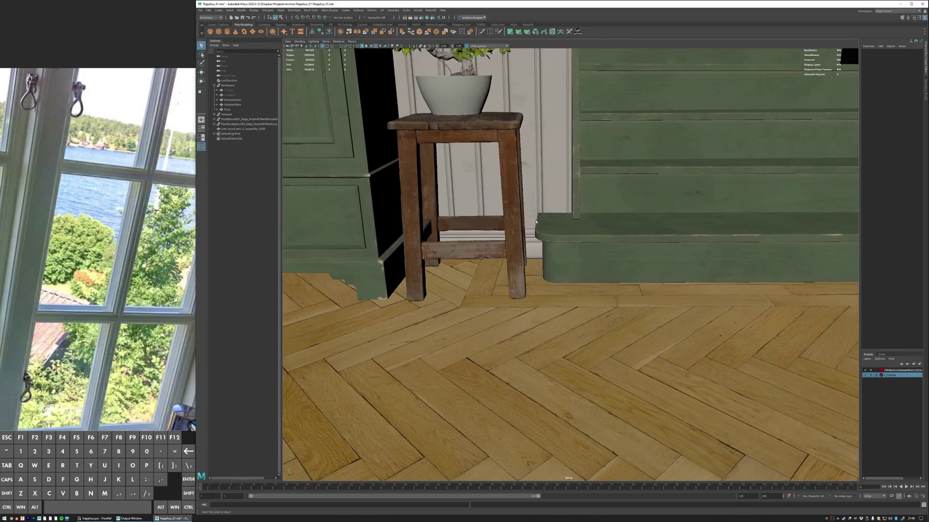
alt+right_drag(630, 251, 516, 233)
alt+drag(461, 214, 506, 226)
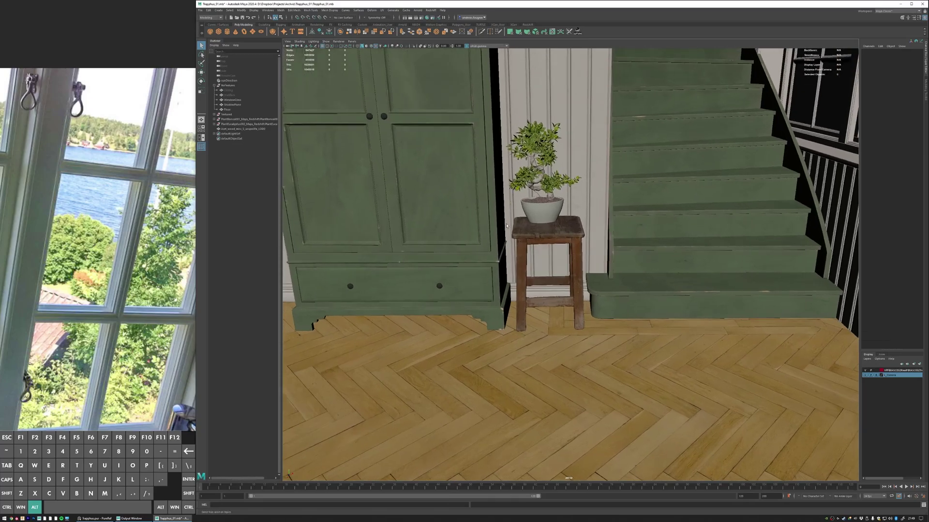
- Select the wooden stool, frame it up close and compare it with the textured cupboard, plants and staircase around it
alt+right_drag(442, 204, 515, 205)
click(549, 204)
key(f)
alt+drag(696, 193, 664, 219)
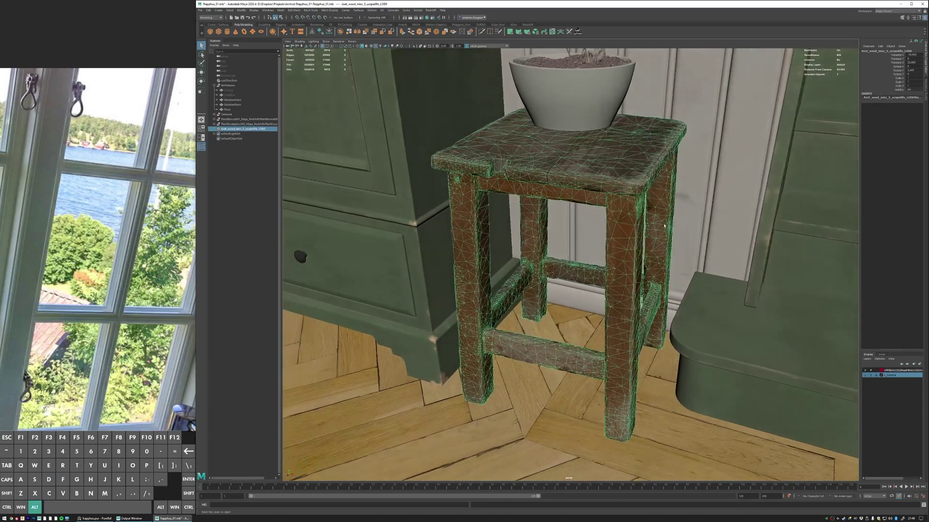
alt+right_drag(664, 219, 624, 218)
alt+drag(624, 218, 580, 199)
alt+middle_drag(580, 189, 567, 263)
alt+right_drag(566, 262, 503, 263)
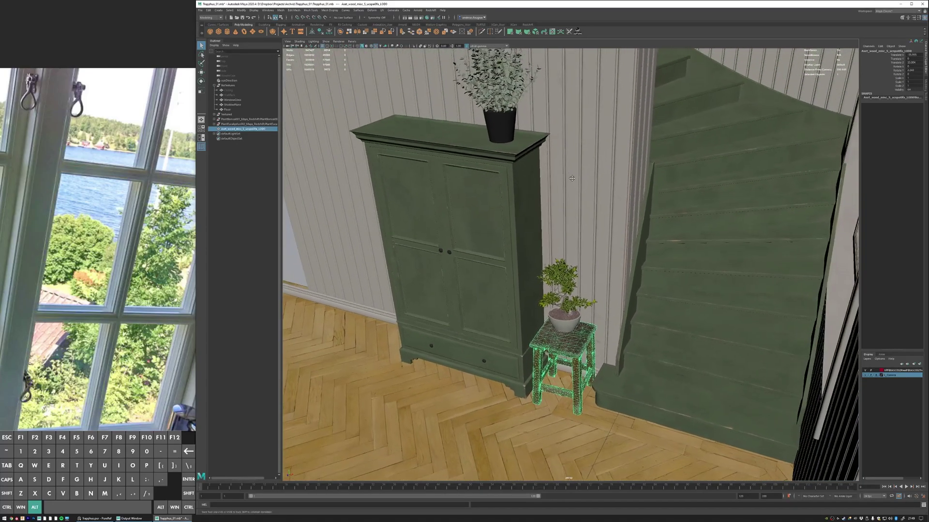
alt+drag(503, 263, 507, 239)
alt+right_drag(508, 238, 545, 207)
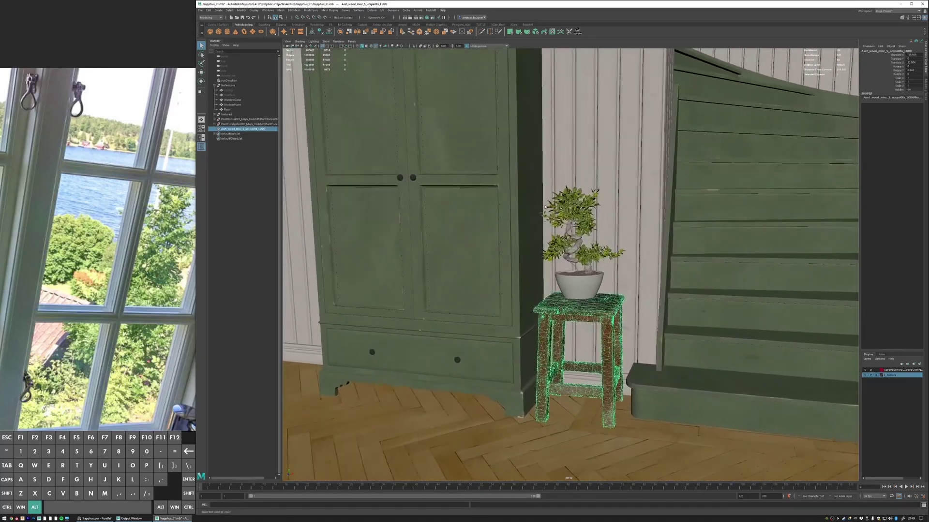
- Isolate the wall panels, cupboard, stairs and window frame from the rest of the scene and clear the selection
alt+right_drag(713, 231, 592, 208)
alt+drag(593, 208, 617, 201)
alt+middle_drag(616, 201, 582, 224)
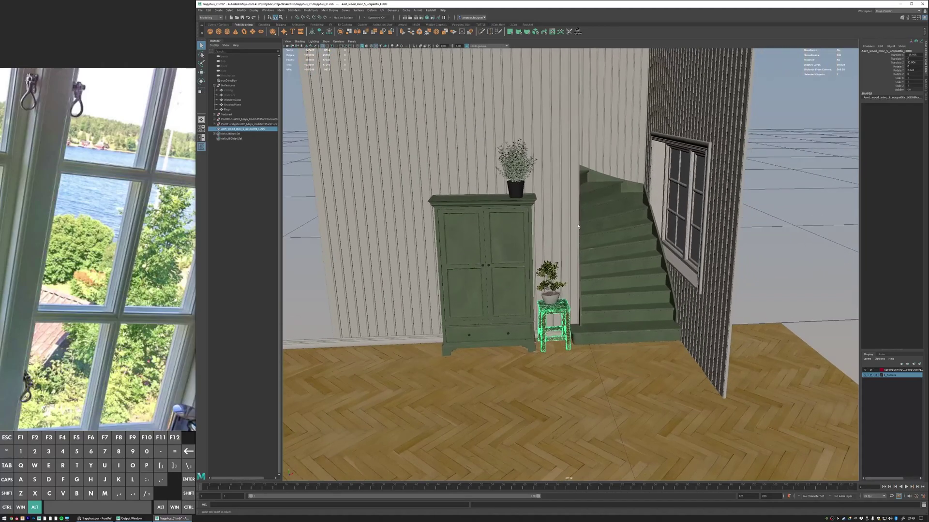
alt+drag(583, 224, 586, 216)
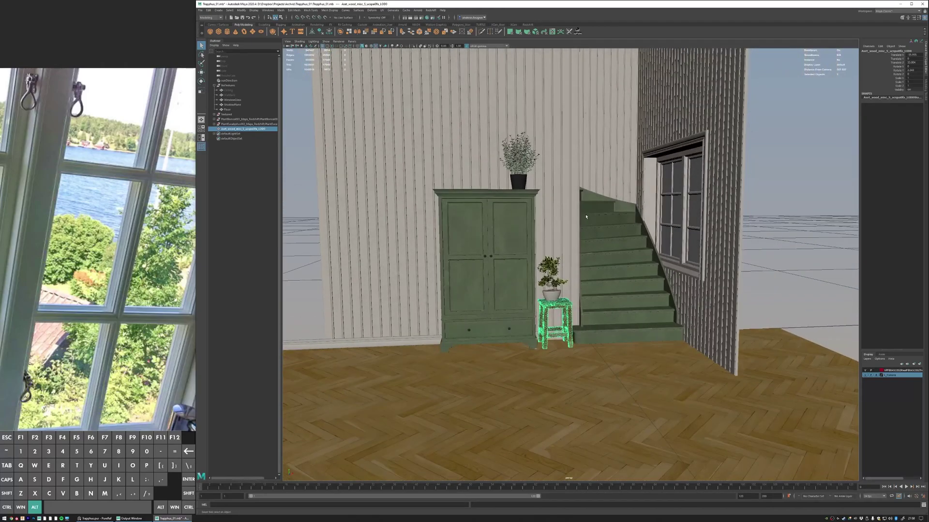
click(214, 114)
click(230, 119)
ctrl+click(231, 124)
ctrl+click(228, 128)
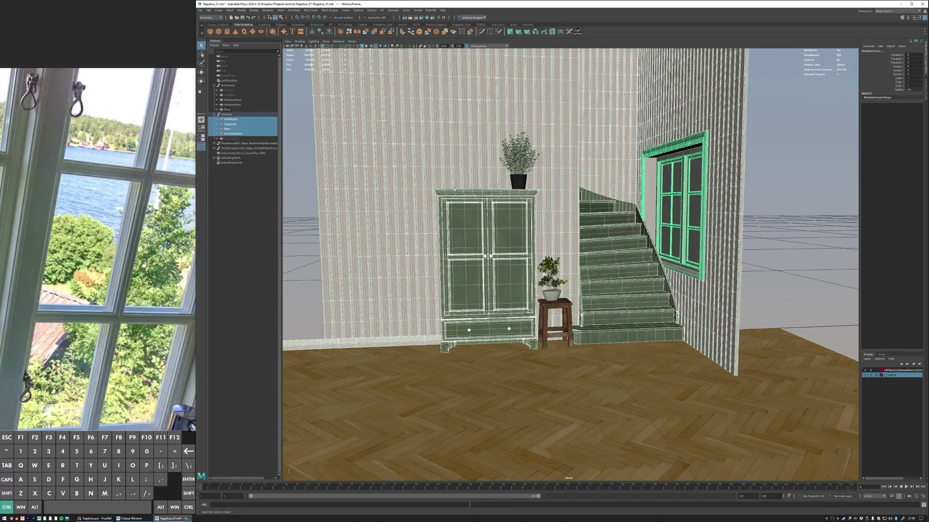
key(ctrl+1)
click(571, 375)
- Examine the worn paint edges on the staircase's lowest steps up close
alt+drag(575, 184, 540, 204)
alt+right_drag(539, 205, 628, 252)
alt+middle_drag(628, 252, 584, 187)
alt+right_drag(584, 187, 611, 254)
alt+middle_drag(612, 254, 613, 203)
alt+drag(613, 203, 721, 248)
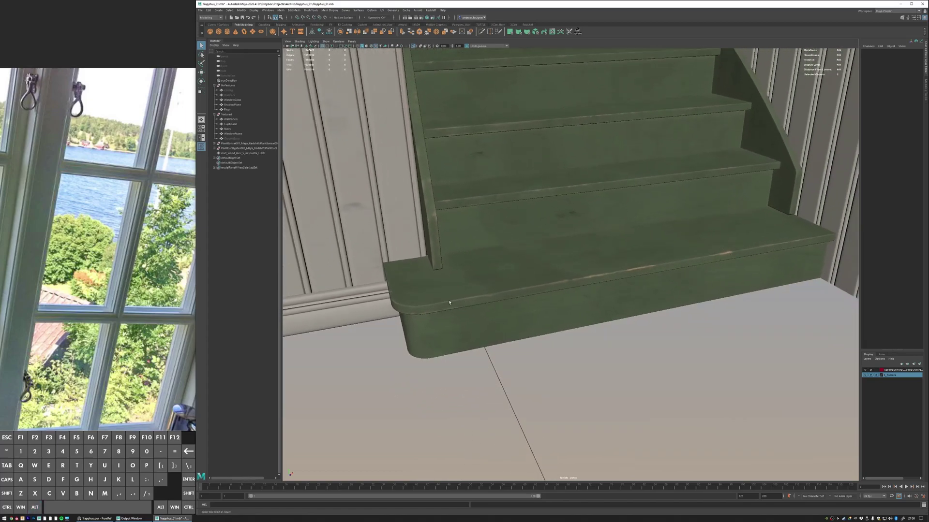
alt+drag(514, 244, 439, 178)
- Compare the isolated cupboard, staircase and panelled walls from a wider view
alt+right_drag(439, 178, 375, 204)
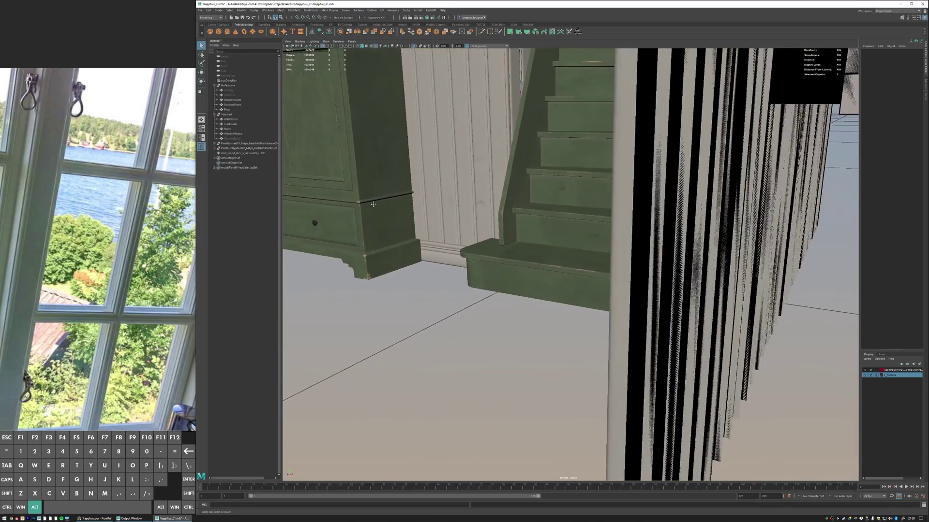
alt+middle_drag(375, 203, 409, 205)
alt+right_drag(408, 205, 526, 217)
alt+right_drag(624, 223, 586, 221)
alt+drag(585, 221, 587, 213)
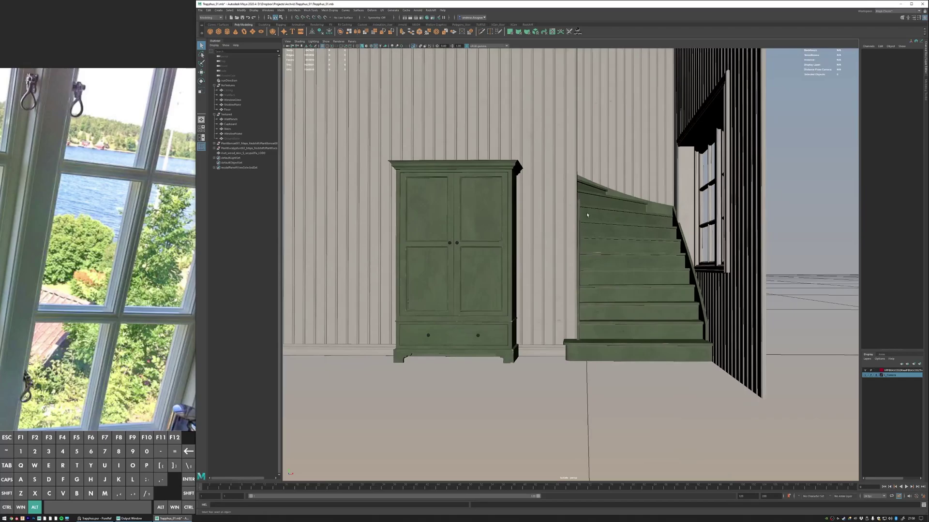
alt+right_drag(587, 212, 578, 214)
alt+middle_drag(527, 225, 534, 215)
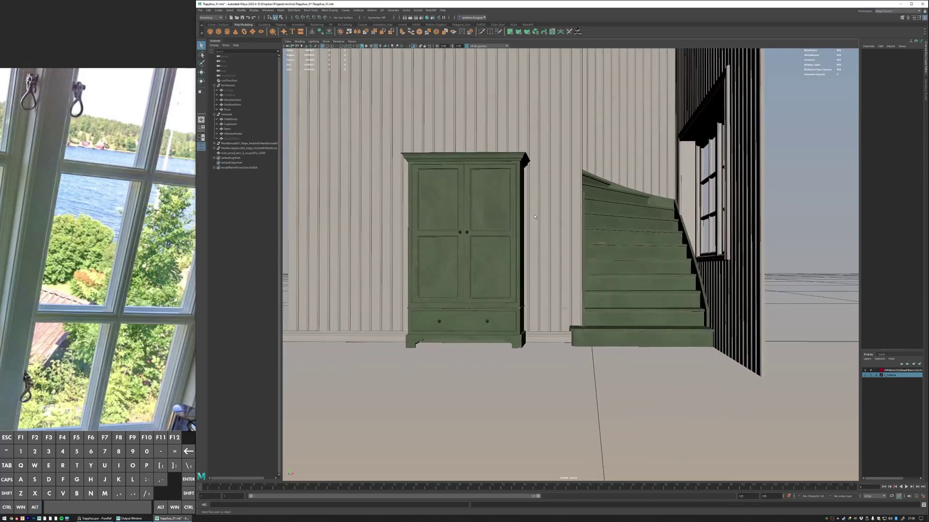
- Frame the cupboard and inspect the chipped paint on its drawer, base and corners, including its setting beside the stairs
alt+drag(473, 211, 426, 231)
alt+right_drag(426, 231, 541, 269)
click(476, 251)
key(f)
alt+middle_drag(542, 269, 447, 77)
alt+right_drag(448, 76, 552, 116)
click(646, 339)
alt+drag(647, 339, 549, 373)
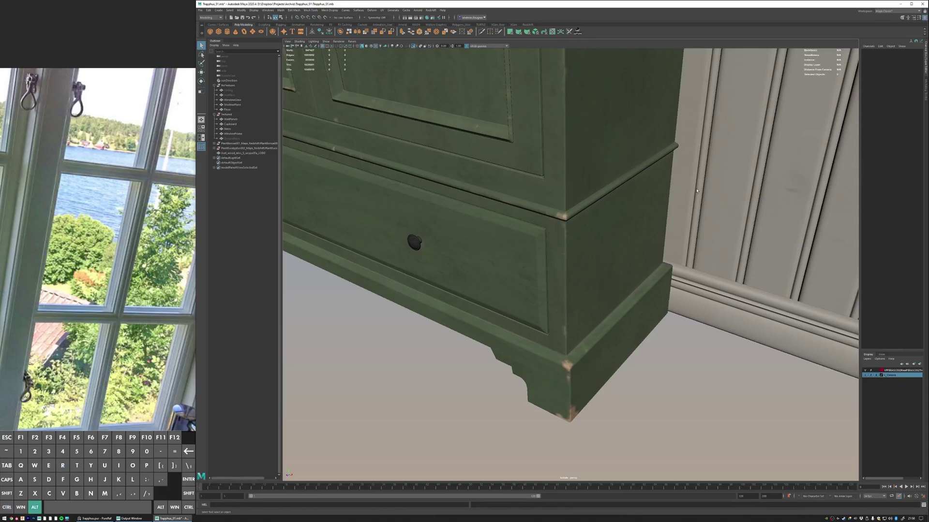
alt+right_drag(697, 190, 464, 166)
alt+drag(581, 179, 655, 160)
alt+middle_drag(655, 159, 600, 195)
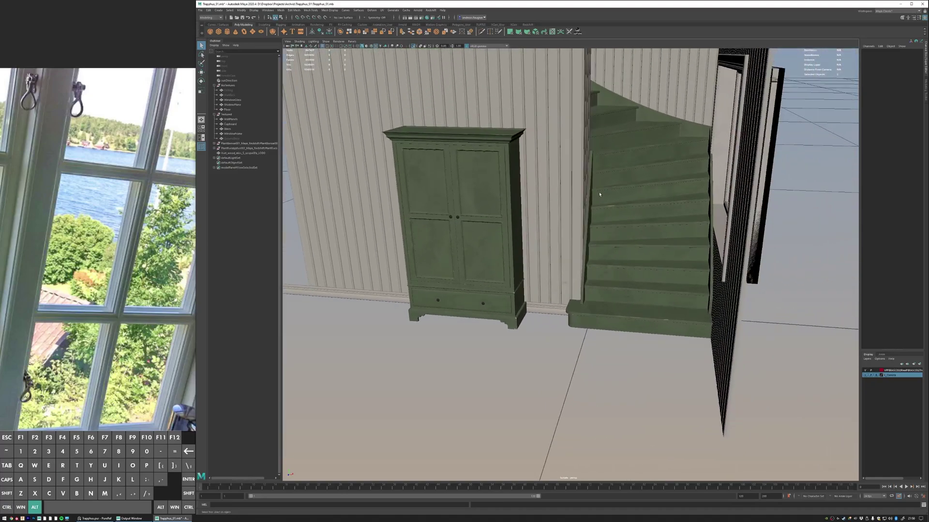
alt+drag(600, 194, 558, 148)
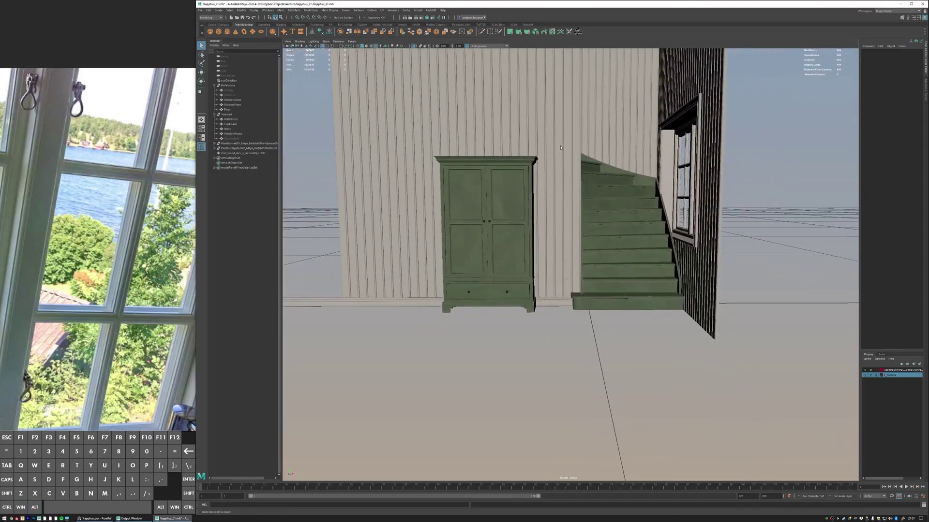
- Select the cupboard and show its full UV layout in the UV Editor beside the 3D view
alt+right_drag(517, 156, 608, 170)
click(503, 229)
click(552, 32)
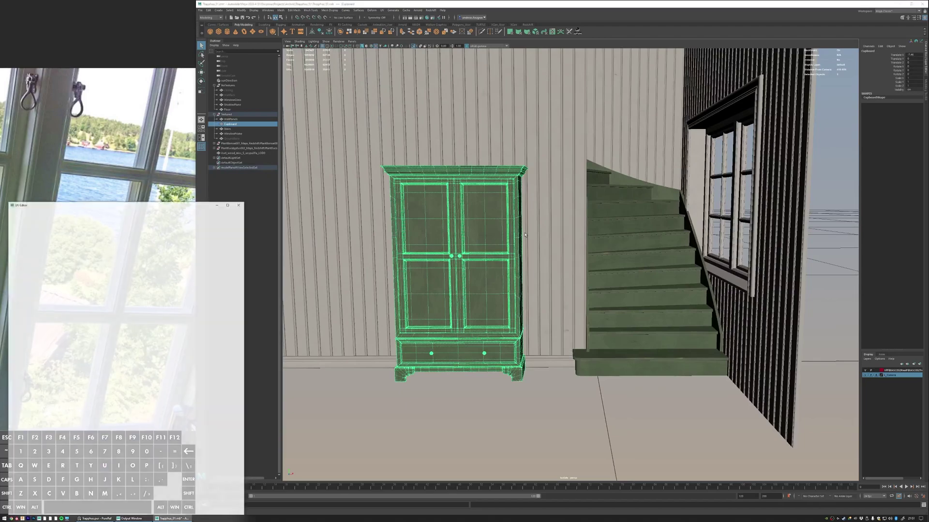
drag(275, 213, 261, 32)
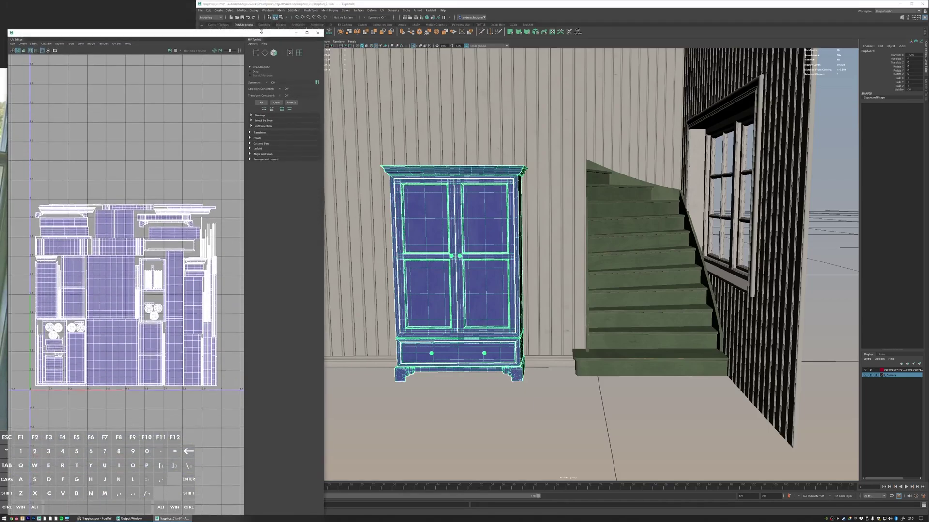
scroll(166, 250, down, 2)
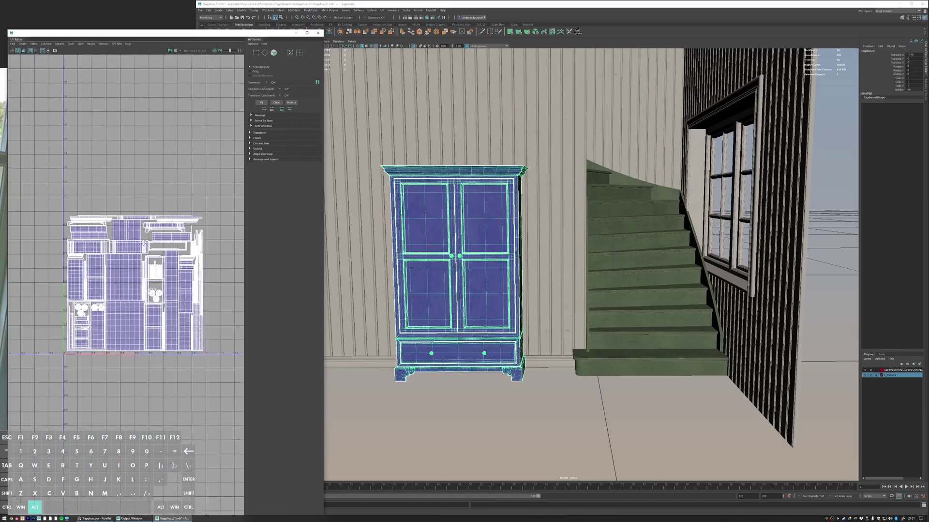
- Inspect the cupboard's cornice and corner edges up close alongside its packed UV shells
key(f)
alt+drag(598, 190, 475, 112)
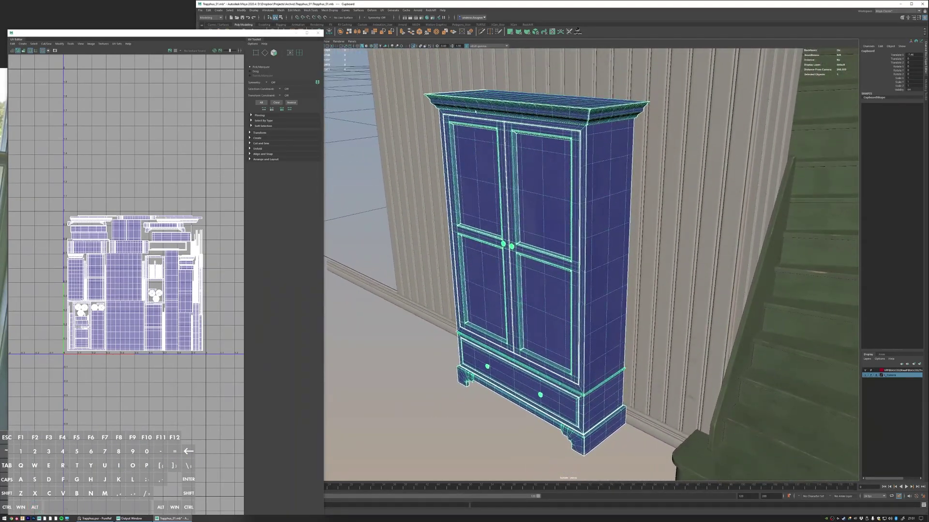
click(382, 10)
click(382, 8)
alt+middle_drag(514, 99, 522, 151)
alt+right_drag(522, 151, 583, 172)
alt+drag(583, 172, 570, 159)
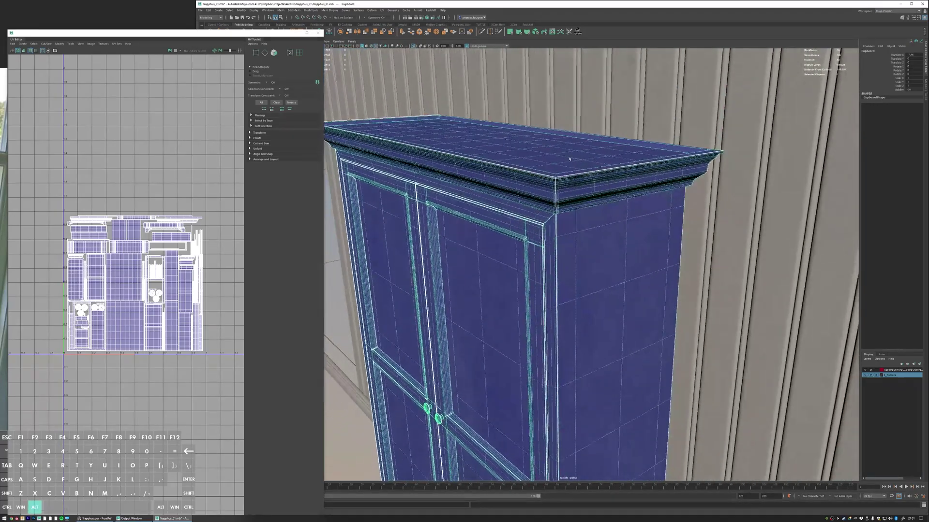
alt+right_drag(527, 148, 590, 207)
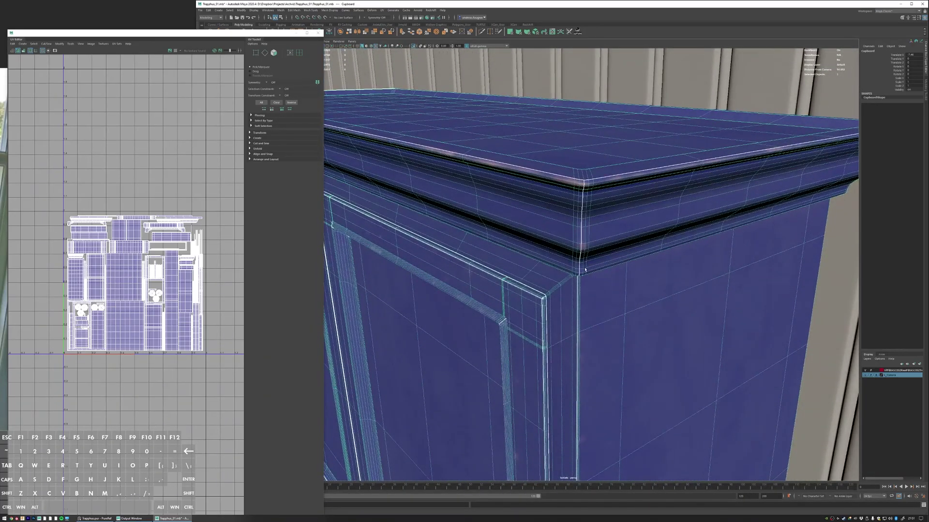
alt+right_drag(646, 174, 561, 151)
alt+right_drag(92, 231, 156, 240)
alt+middle_drag(155, 240, 131, 196)
alt+right_drag(183, 200, 122, 202)
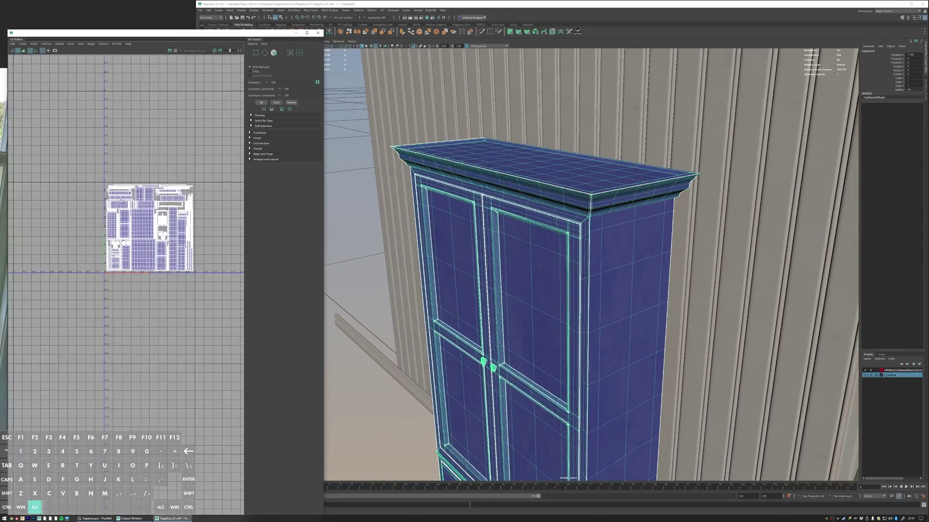
- Select the wall panels and examine their UV layout in the UV Editor
click(715, 202)
alt+right_drag(203, 220, 179, 210)
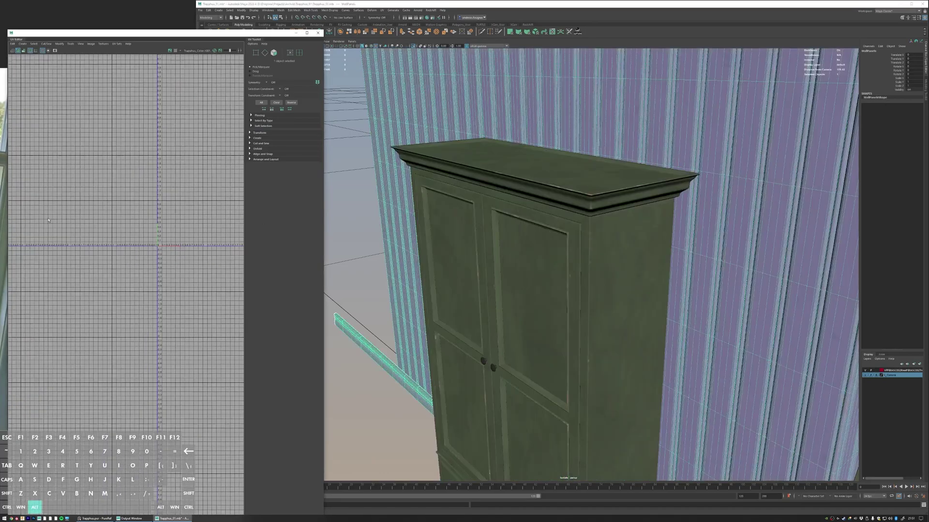
alt+middle_drag(178, 210, 122, 201)
alt+right_drag(122, 201, 199, 224)
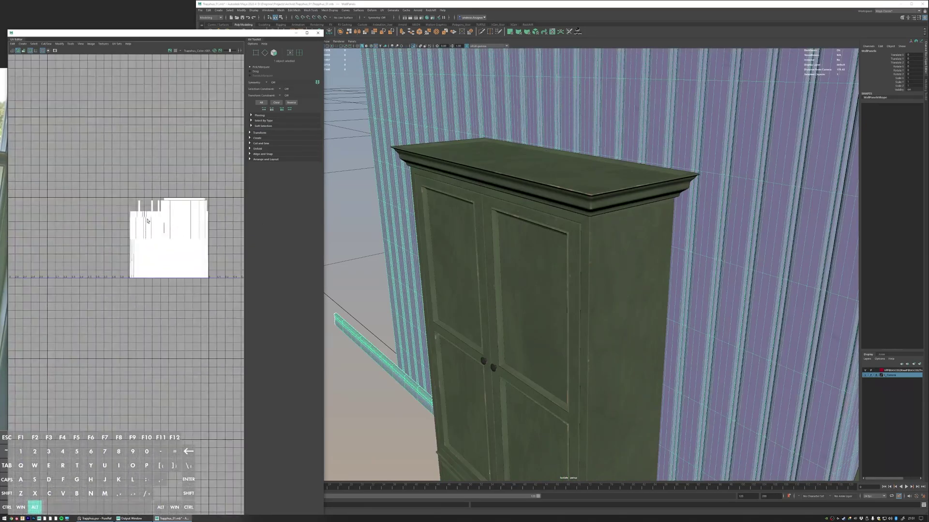
alt+middle_drag(200, 224, 149, 215)
alt+right_drag(149, 216, 169, 220)
- View the full height of the selected wall panels around the cupboard and stairs together with their UV tile
alt+drag(585, 266, 690, 234)
alt+right_drag(690, 234, 537, 226)
alt+middle_drag(677, 217, 576, 203)
alt+drag(576, 203, 635, 209)
alt+right_drag(633, 210, 536, 205)
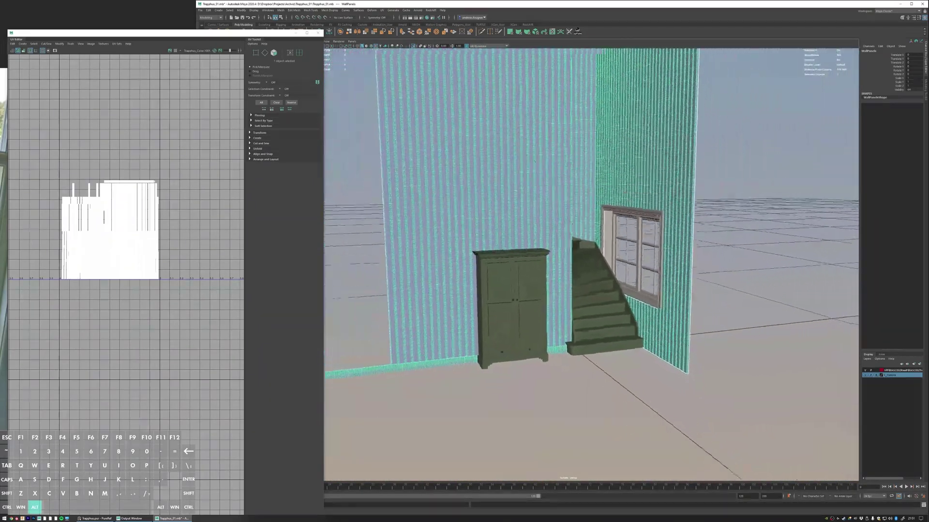
alt+drag(536, 205, 533, 191)
alt+right_drag(533, 190, 572, 257)
alt+right_drag(607, 217, 557, 219)
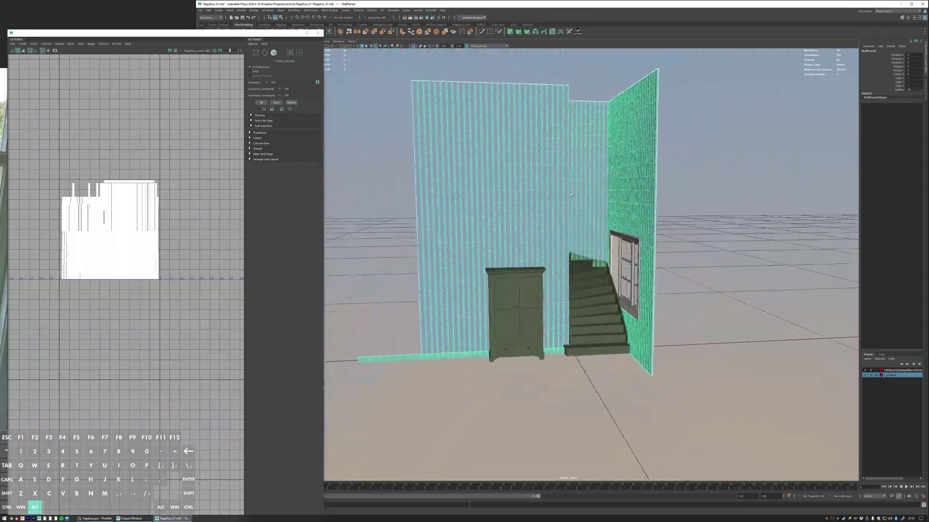
scroll(177, 227, down, 3)
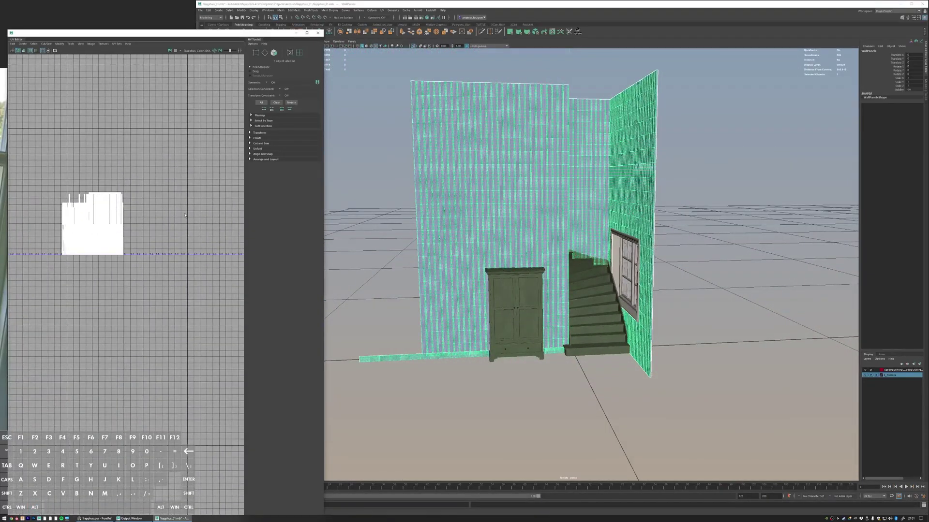
- Deselect and reselect the wall panels, checking their texture between cupboard and staircase and their UV strips up close
click(693, 216)
alt+right_drag(431, 271, 469, 277)
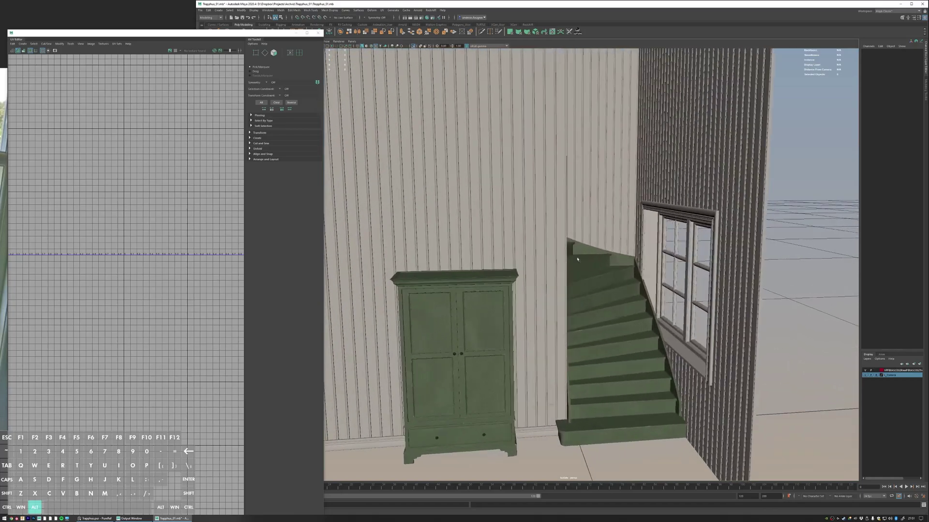
alt+middle_drag(469, 277, 489, 167)
alt+right_drag(489, 167, 537, 178)
click(561, 190)
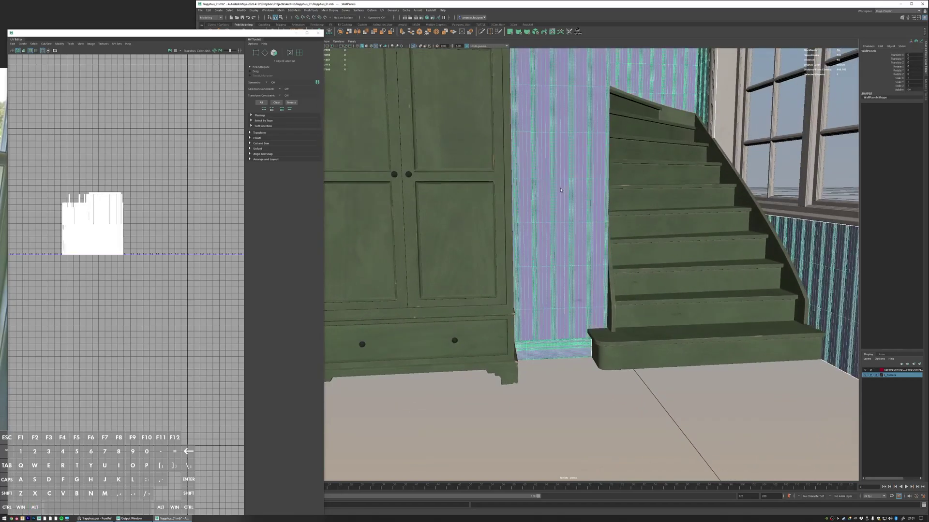
alt+right_drag(638, 197, 581, 187)
alt+right_drag(71, 222, 165, 200)
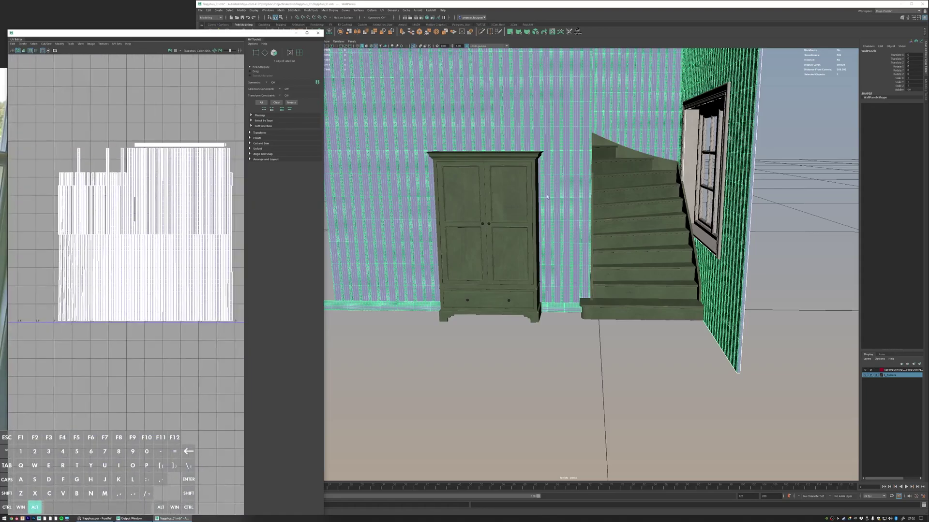
mouse_move(547, 197)
alt+mouse_down()
mouse_move(559, 201)
mouse_move(530, 200)
alt+mouse_up()
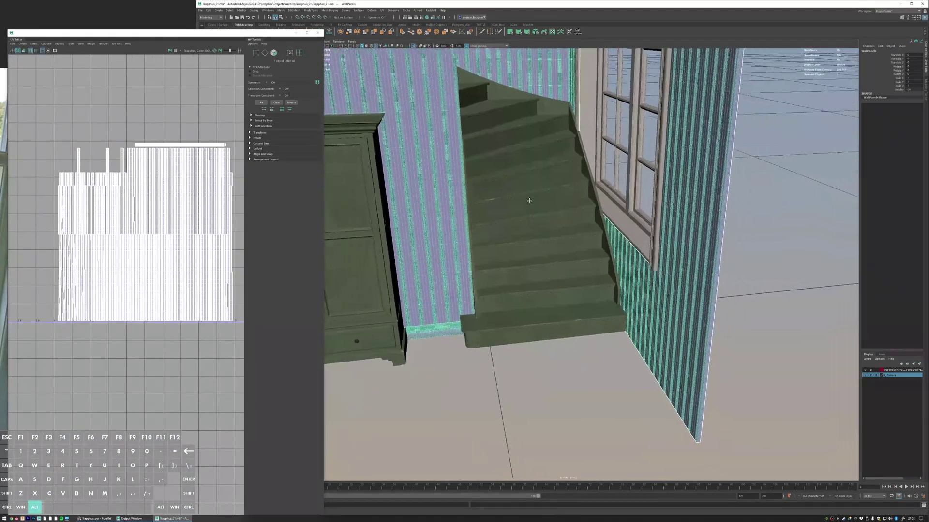
alt+middle_drag(530, 201, 501, 200)
alt+right_drag(501, 200, 520, 203)
- Select the window frame, inspect its muntin bars and rounded corners up close, and view its packed UV layout
click(563, 167)
alt+drag(562, 167, 580, 170)
alt+middle_drag(579, 171, 561, 249)
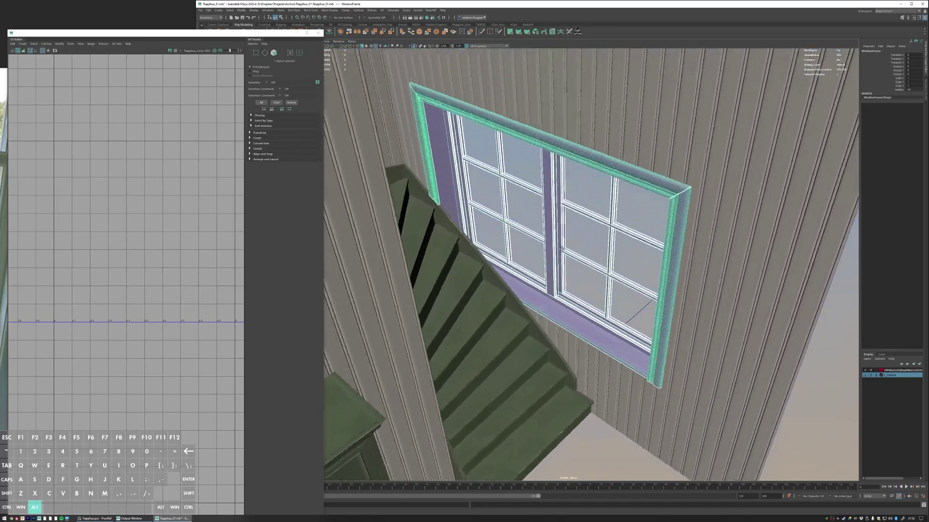
alt+right_drag(561, 249, 580, 197)
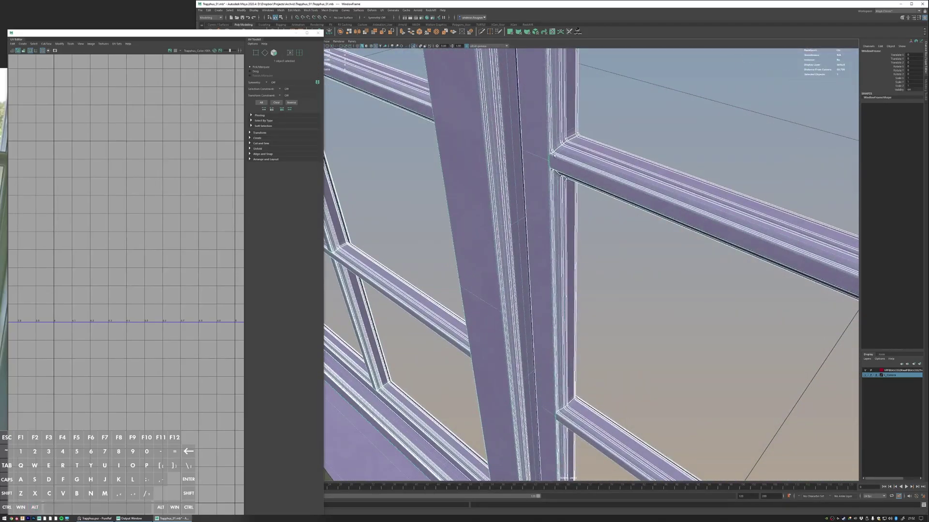
alt+drag(671, 203, 506, 200)
alt+right_drag(506, 199, 595, 223)
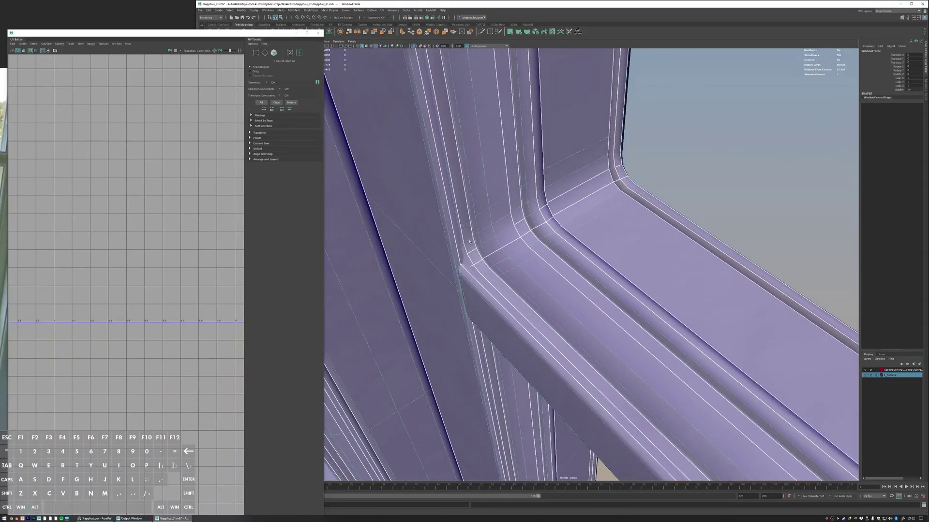
alt+right_drag(559, 232, 417, 246)
alt+drag(417, 247, 441, 216)
key(f)
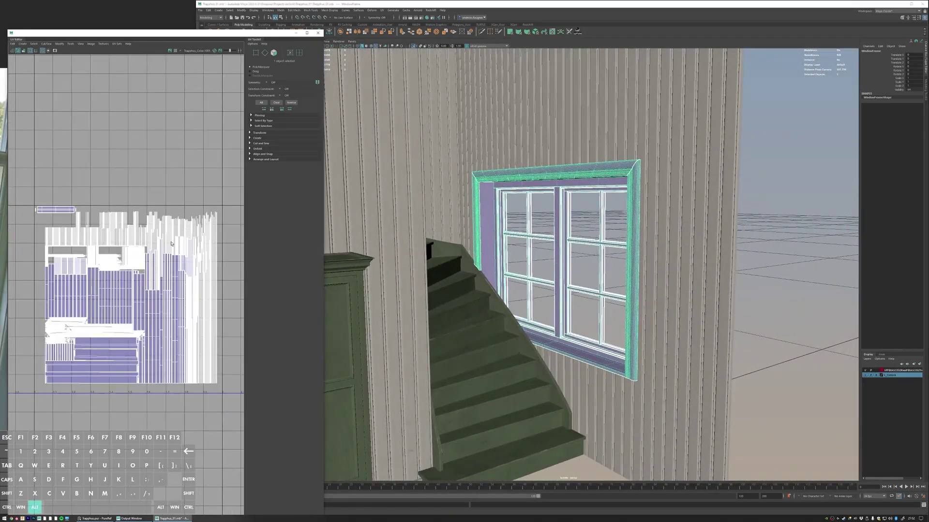
alt+middle_drag(171, 244, 169, 224)
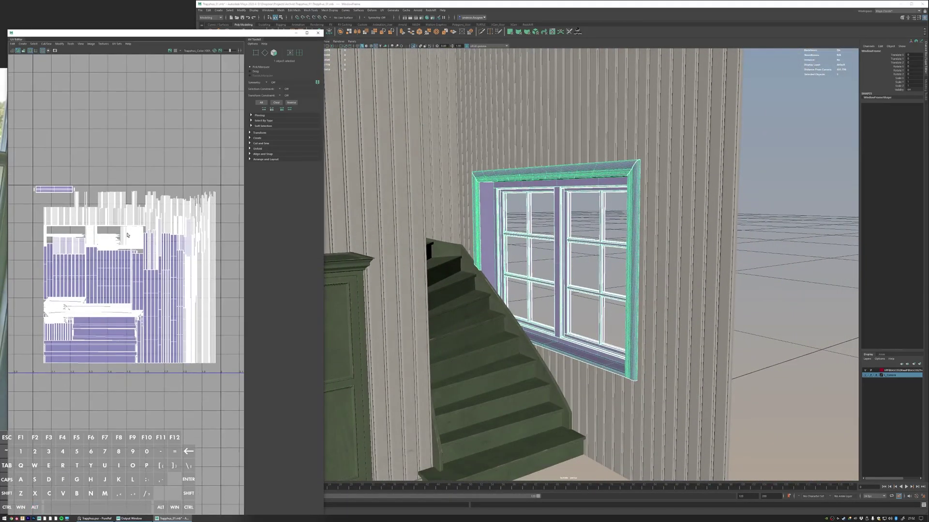
- Select the staircase and examine the UV shells of its treads and risers alongside the model
click(530, 219)
alt+drag(529, 219, 531, 232)
alt+right_drag(531, 232, 532, 252)
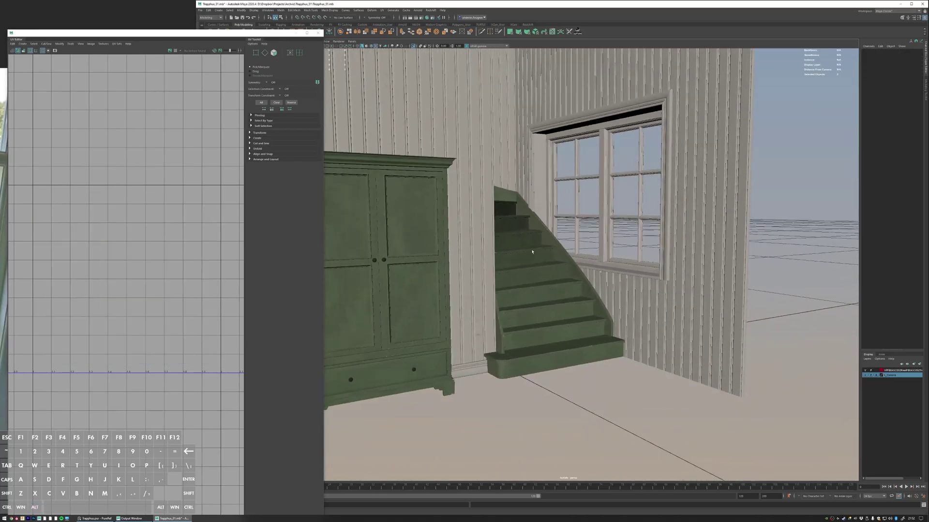
click(532, 252)
alt+drag(532, 252, 503, 258)
alt+middle_drag(192, 244, 2, 218)
alt+right_drag(95, 239, 140, 241)
alt+middle_drag(183, 241, 142, 246)
alt+drag(517, 279, 487, 275)
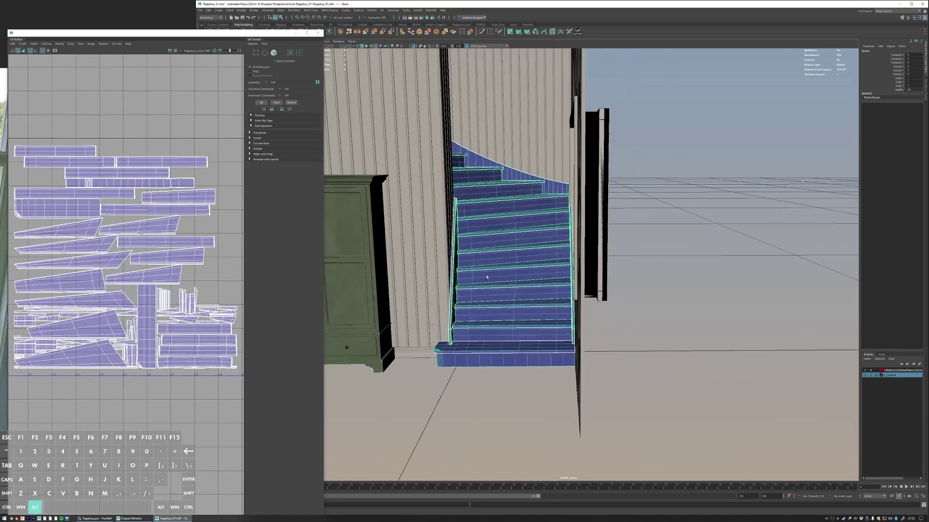
alt+middle_drag(488, 276, 571, 247)
alt+right_drag(571, 246, 614, 244)
- Select the cupboard again and inspect its front panels, drawer and feet at closer range
click(416, 216)
alt+middle_drag(403, 216, 545, 215)
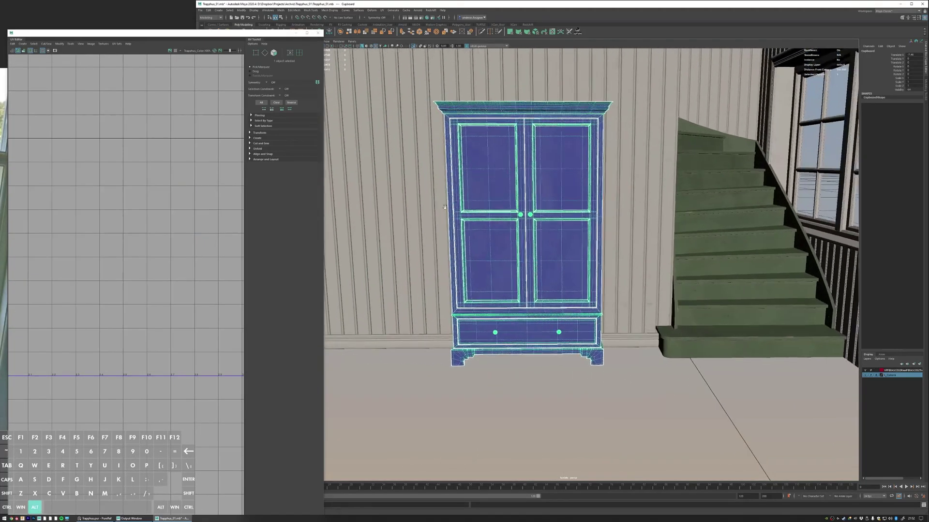
alt+right_drag(545, 215, 588, 243)
alt+drag(589, 242, 549, 238)
alt+right_drag(549, 239, 535, 252)
alt+middle_drag(525, 341, 555, 308)
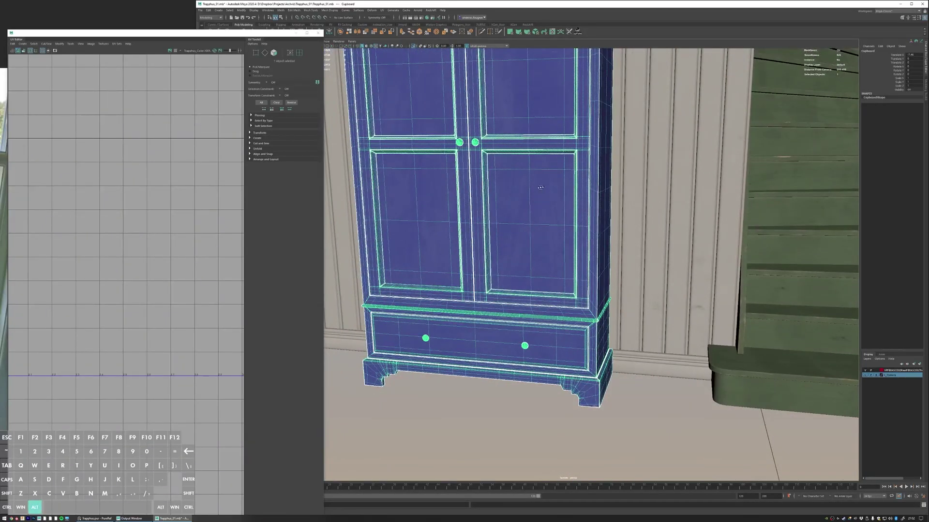
- Deselect the cupboard and examine the texture on its doors, drawer, feet and worn edges from several angles
alt+drag(541, 188, 508, 218)
alt+middle_drag(508, 217, 506, 172)
alt+right_drag(506, 172, 566, 233)
alt+middle_drag(566, 232, 570, 187)
alt+drag(570, 187, 587, 187)
click(570, 338)
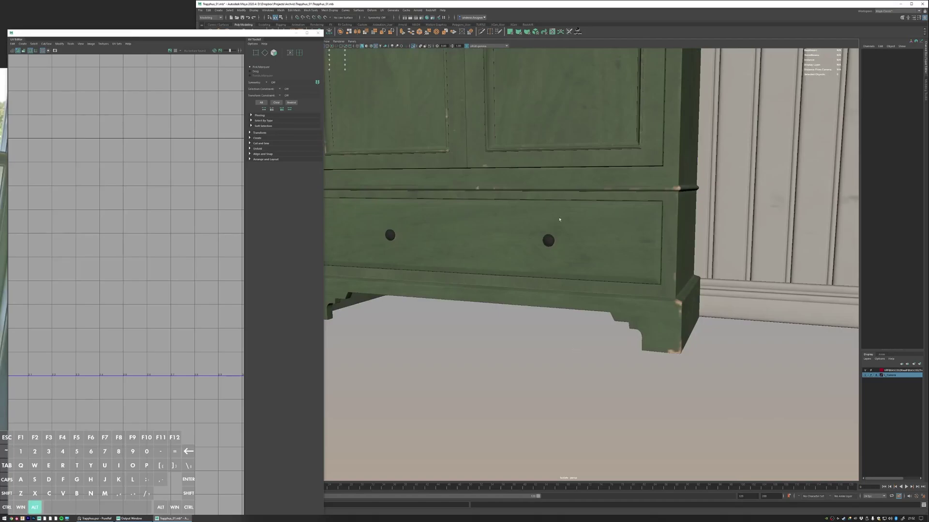
alt+right_drag(559, 220, 543, 187)
alt+drag(544, 187, 510, 172)
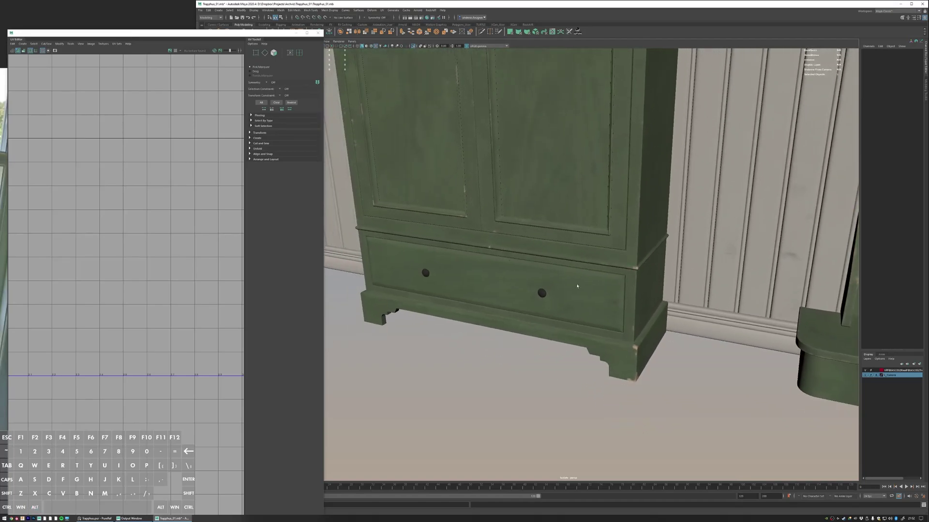
alt+right_drag(591, 173, 591, 206)
alt+middle_drag(591, 205, 570, 206)
alt+drag(571, 206, 593, 207)
alt+right_drag(593, 208, 604, 186)
alt+drag(605, 187, 532, 194)
alt+right_drag(532, 193, 425, 188)
alt+drag(424, 188, 591, 203)
- Select the staircase and review its UV shells alongside the model
click(590, 203)
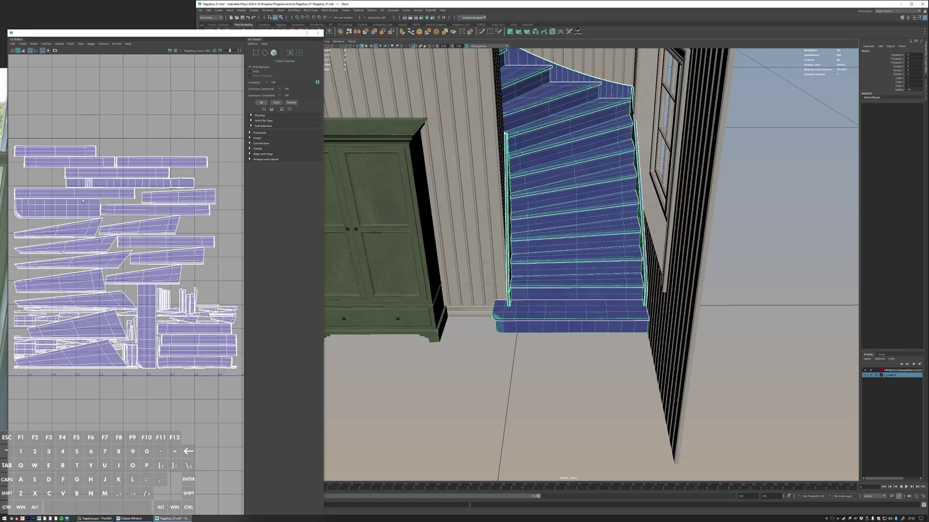
alt+drag(597, 211, 556, 203)
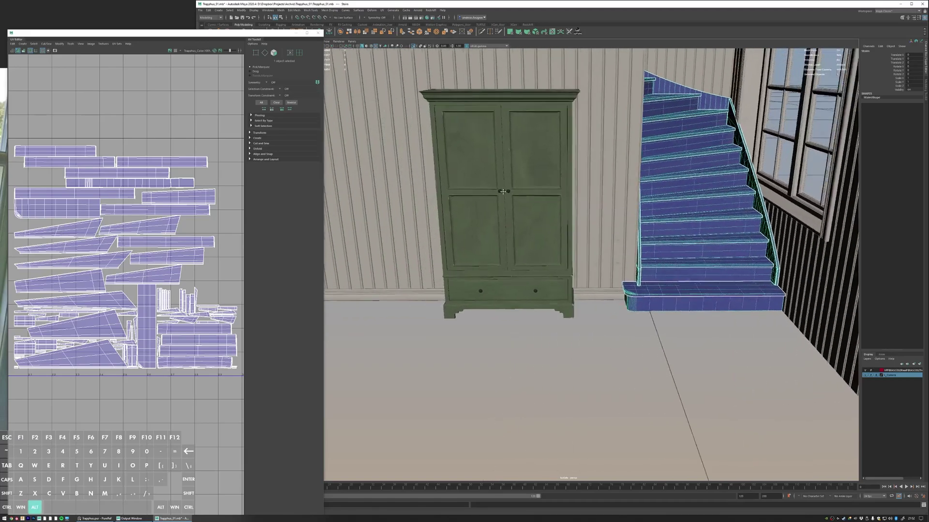
alt+right_drag(556, 203, 567, 339)
- Select the cupboard and examine its wireframe from the feet and drawer up to the full front
click(567, 339)
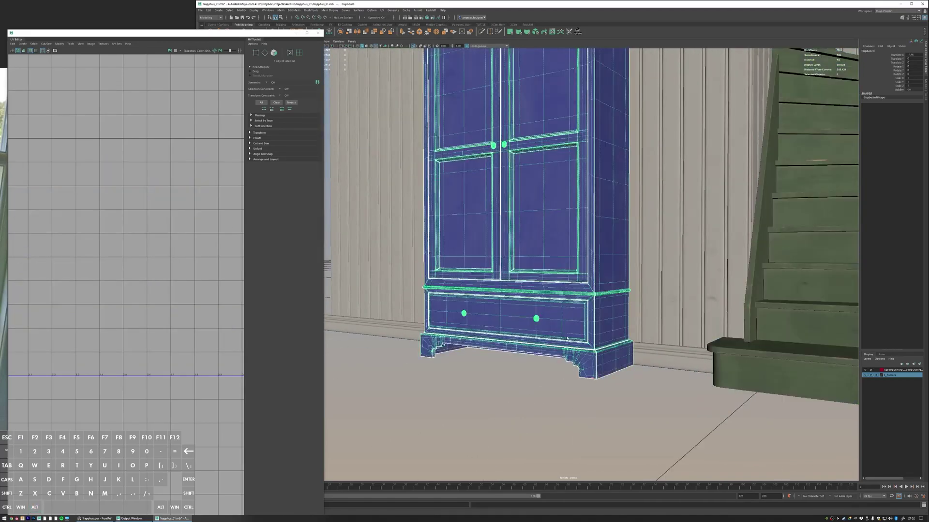
alt+drag(557, 217, 568, 342)
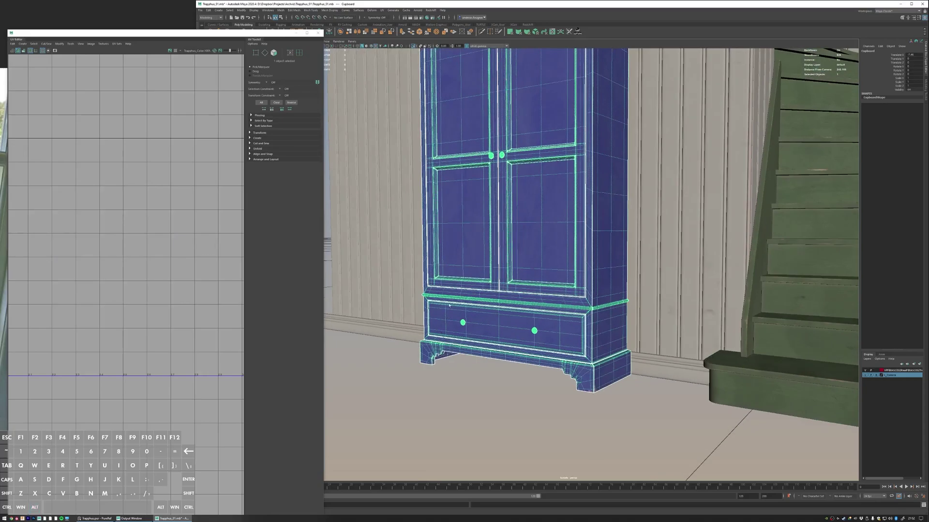
alt+right_drag(562, 269, 532, 270)
alt+drag(532, 271, 593, 207)
alt+right_drag(593, 206, 571, 217)
alt+drag(571, 218, 595, 251)
alt+right_drag(595, 252, 615, 290)
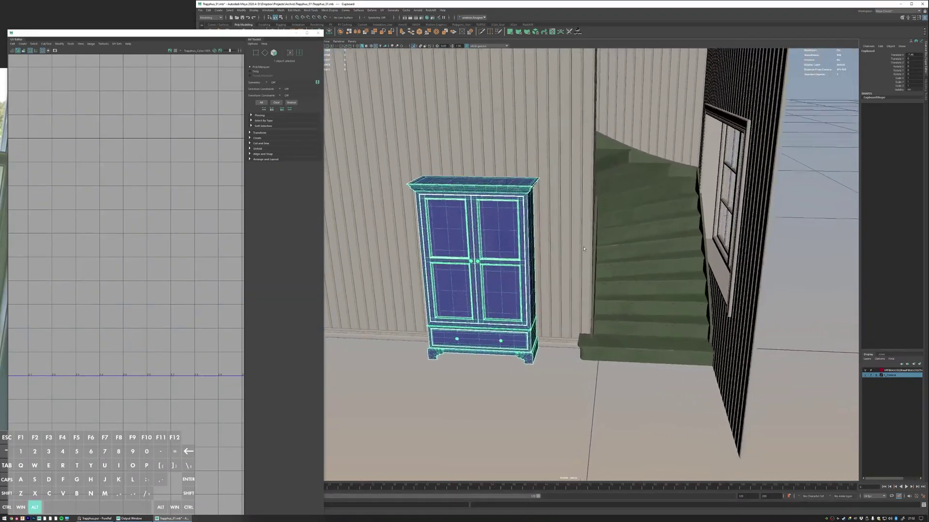
- Clear the selection and bring the hidden parquet floor, stool and potted plants back into the scene view
click(615, 373)
key(alt+q)
alt+drag(615, 224, 613, 213)
alt+right_drag(614, 214, 571, 208)
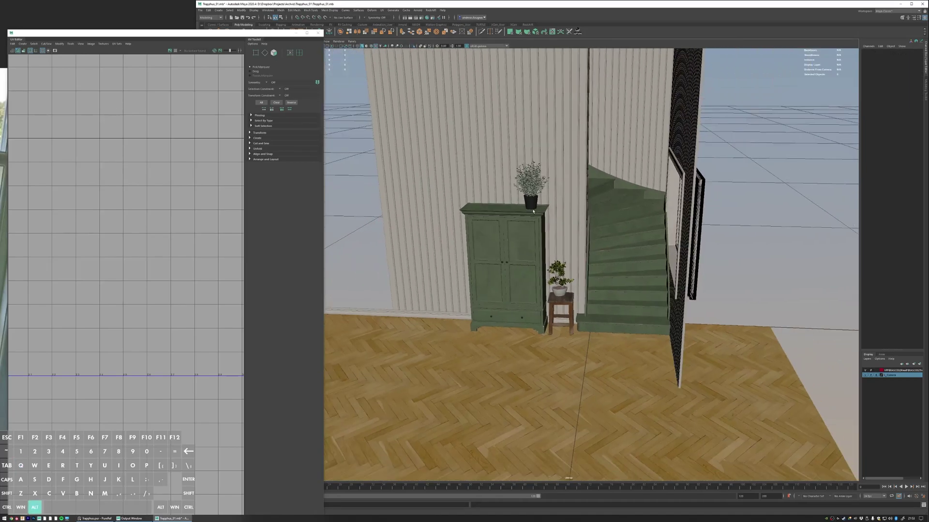
alt+drag(571, 208, 588, 193)
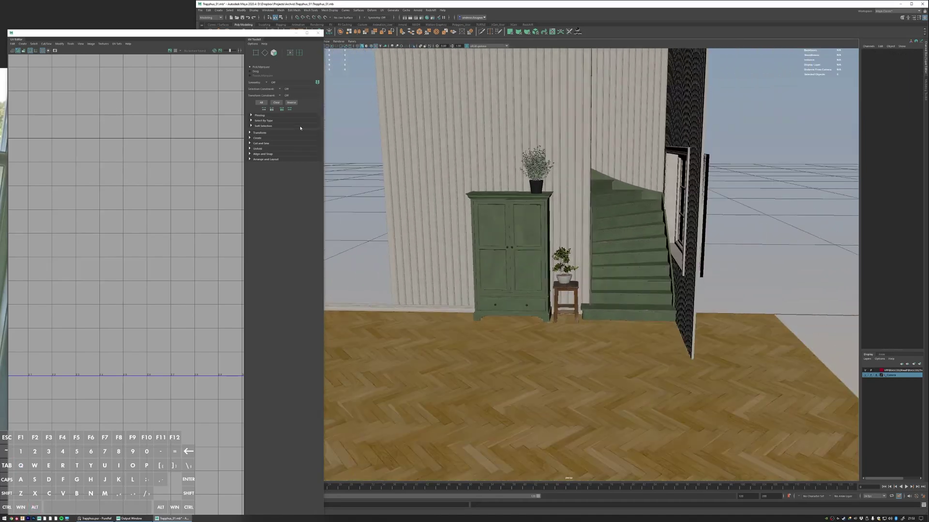
- Select the cupboard, staircase, window frame and wall panels together and frame their UV tiles in the UV Editor
click(540, 220)
shift+click(629, 232)
shift+click(672, 172)
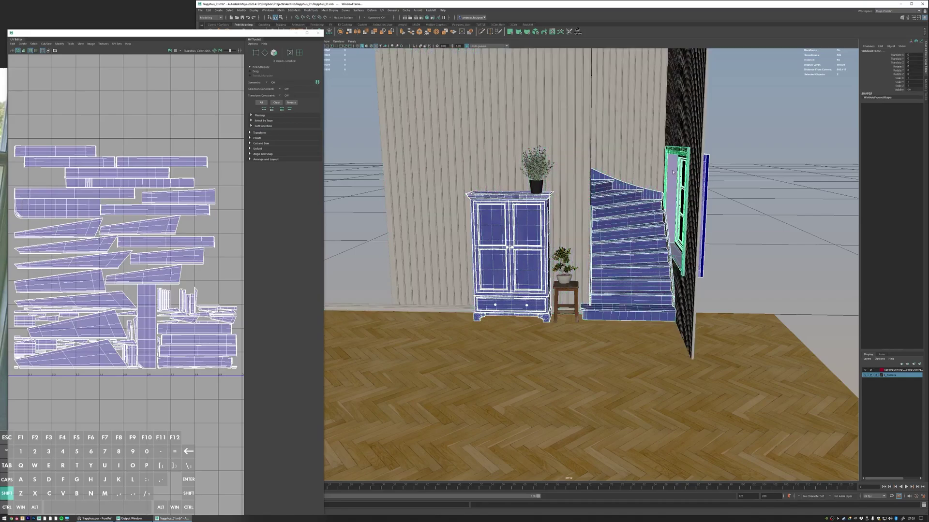
shift+click(689, 145)
key(f)
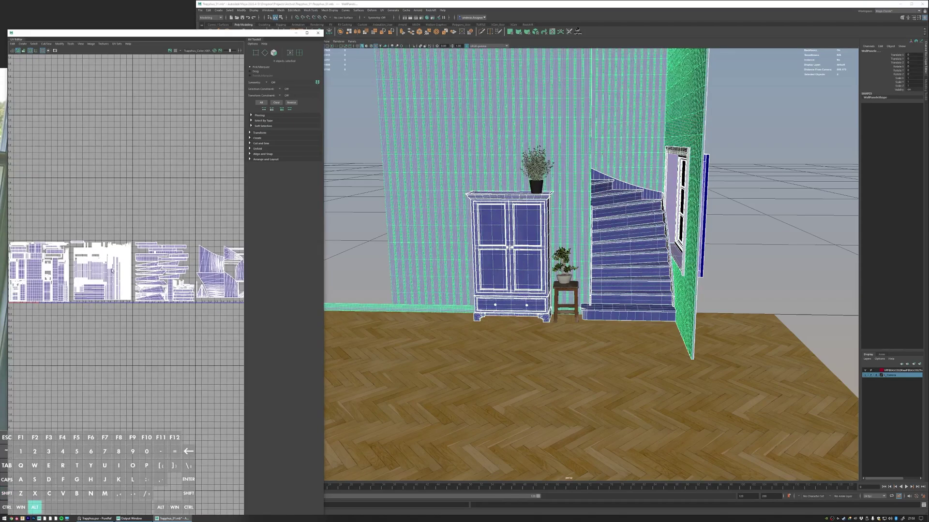
alt+right_drag(112, 271, 101, 257)
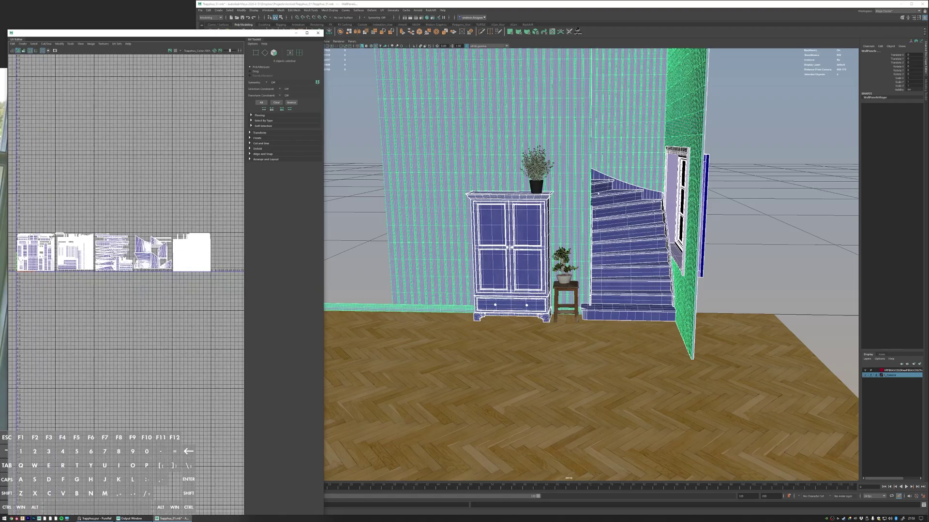
- Move the UV Editor clear of the Outliner and unhide the GroundBake plane
drag(243, 31, 244, 159)
click(236, 142)
key(shift+h)
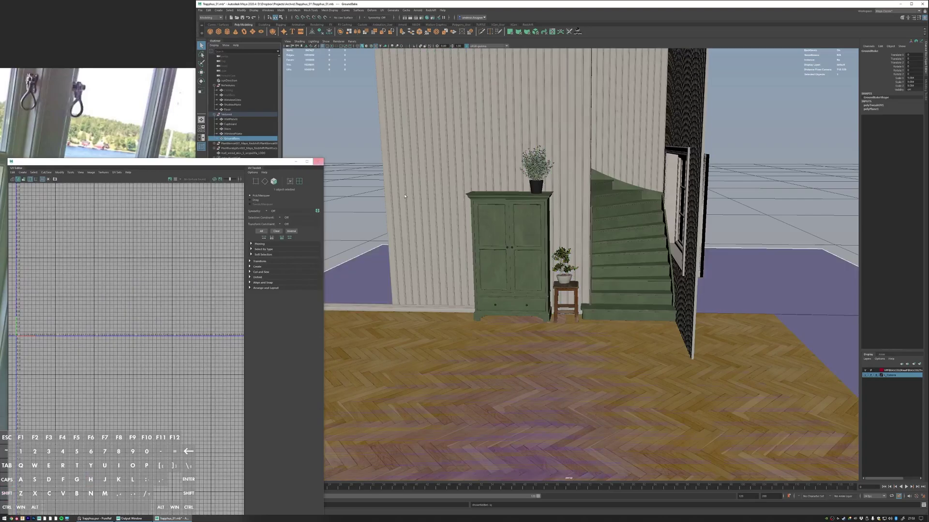
alt+drag(629, 249, 590, 246)
- Select the wall panels, cupboard, stairs, window frame and GroundBake plane, and isolate them in the viewport
drag(225, 137, 263, 131)
ctrl+click(230, 119)
ctrl+click(230, 124)
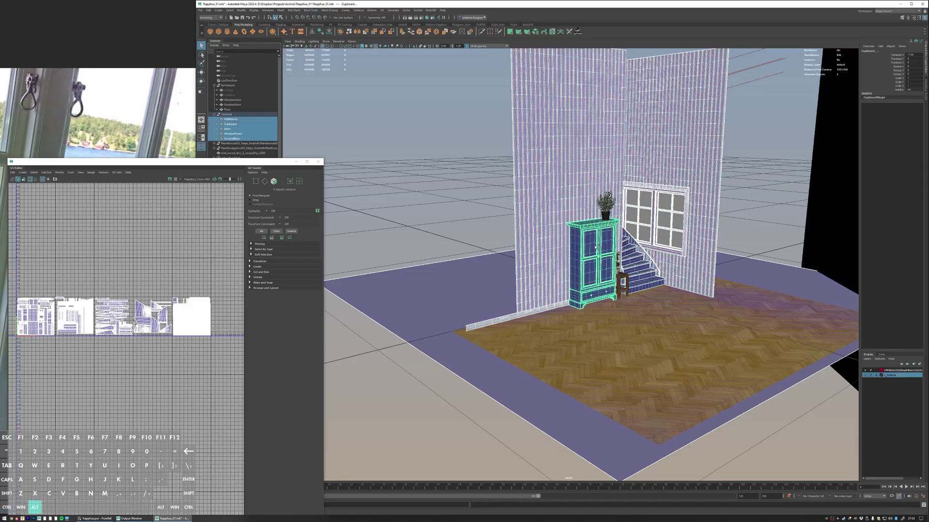
alt+right_drag(527, 237, 600, 272)
alt+drag(600, 271, 657, 280)
- Select the ground plane together with the wall panels and examine the plane's UV shell beside the panel strips
click(658, 281)
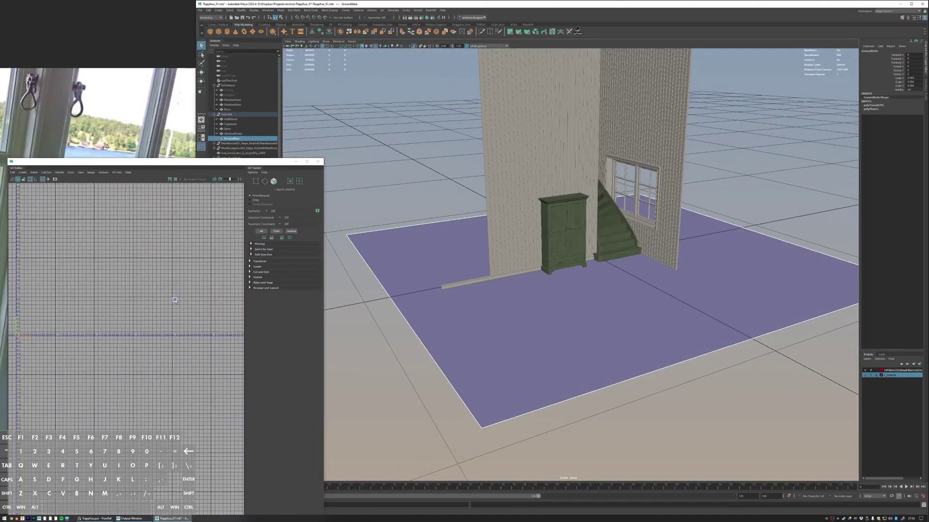
shift+click(515, 166)
alt+right_drag(68, 285, 110, 280)
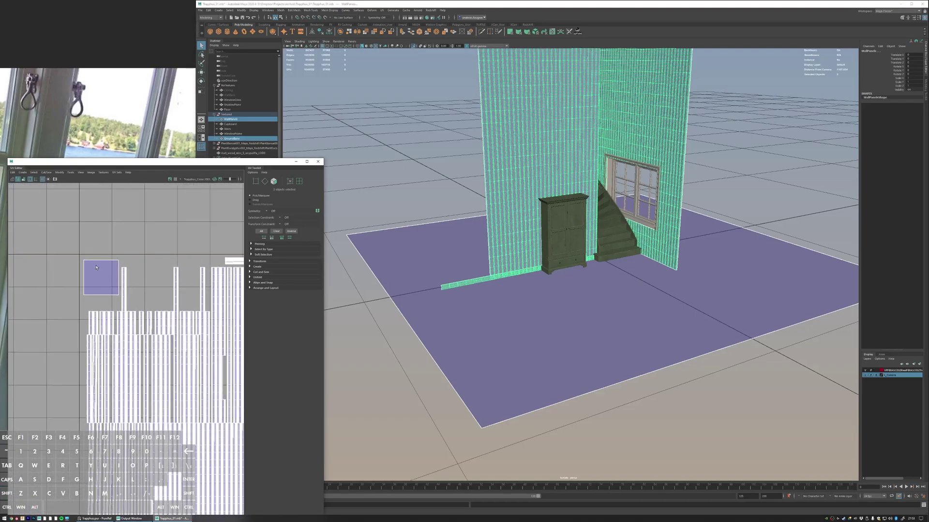
- Select all the isolated meshes together to view them as one set, and clear the selection
alt+right_drag(596, 251, 546, 241)
mouse_move(547, 241)
alt+mouse_down()
mouse_move(581, 245)
mouse_move(556, 249)
alt+mouse_up()
click(648, 130)
drag(476, 310, 652, 206)
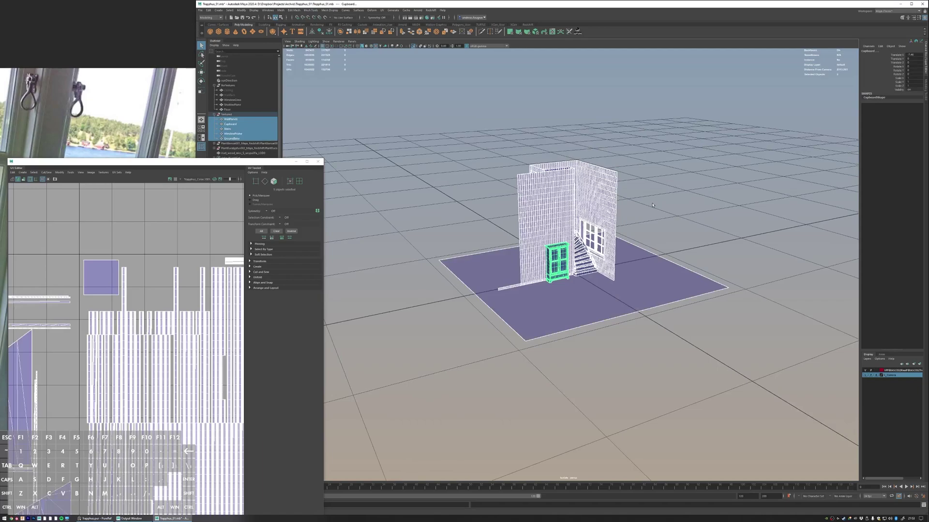
click(653, 205)
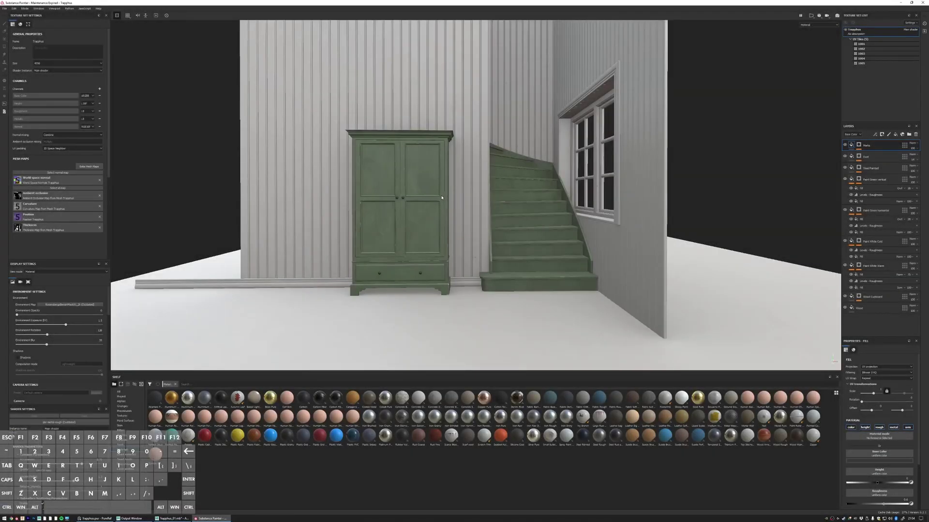
- Switch to Substance Painter, review the mesh map baking settings and output size options, and close them without baking
alt+drag(442, 198, 158, 152)
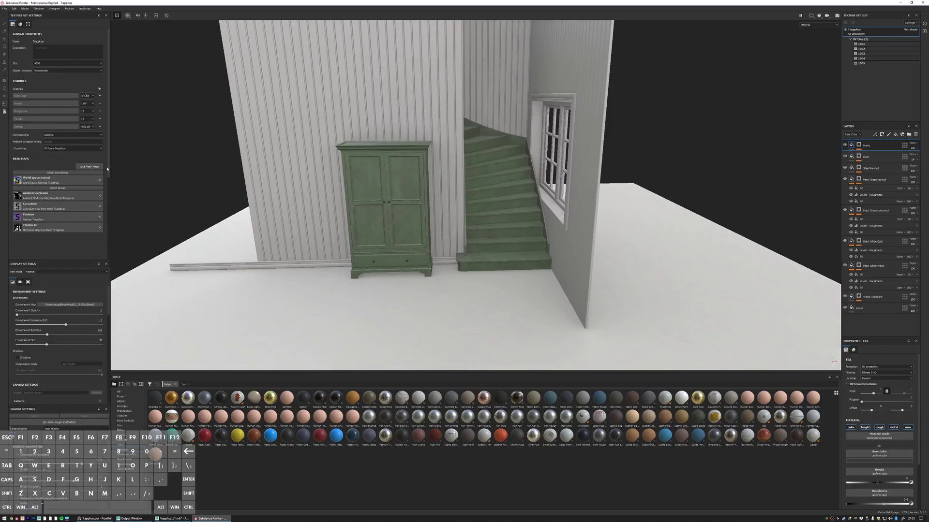
click(85, 167)
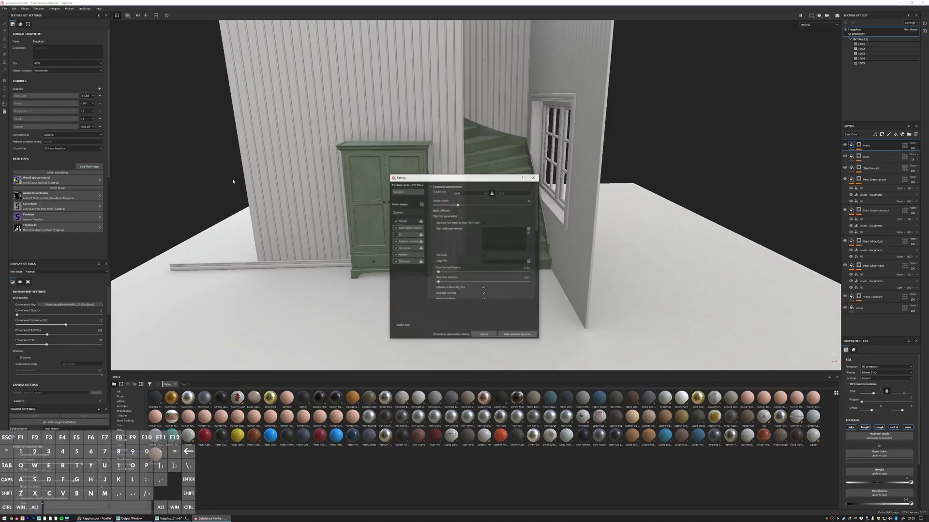
click(462, 193)
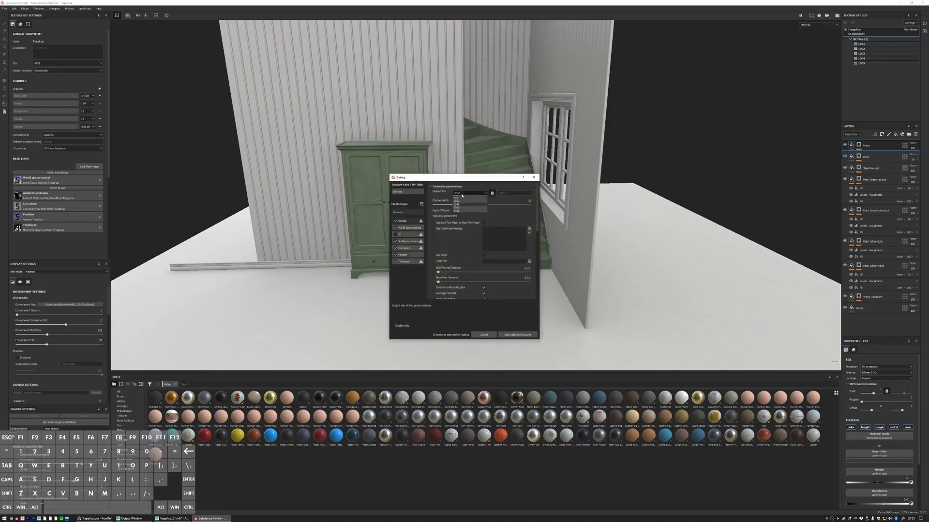
click(462, 195)
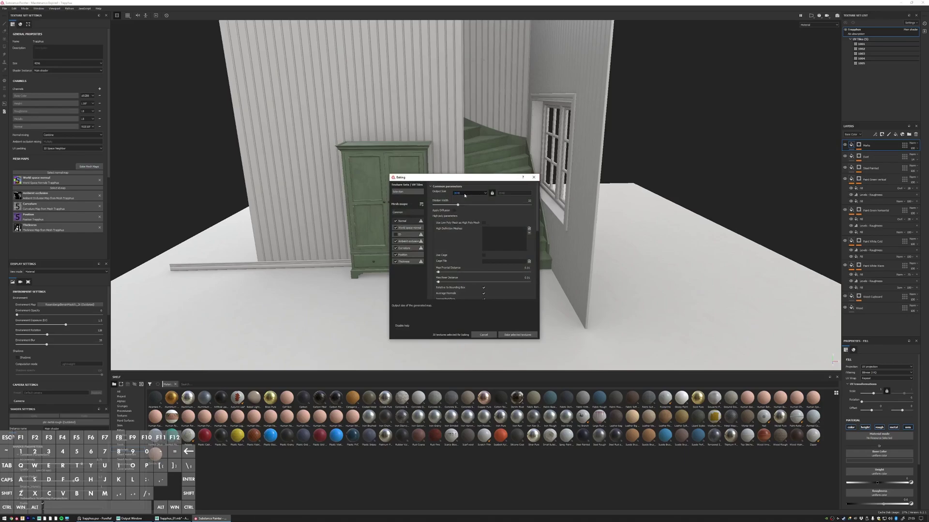
click(536, 178)
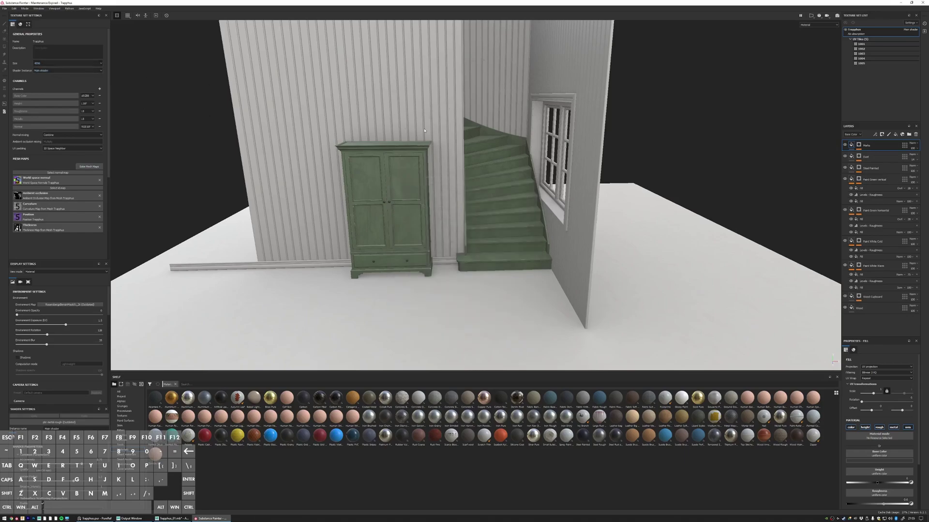
- Cycle the viewport through the baked mesh maps, from thickness and world space normal to ambient occlusion
alt+right_drag(406, 131, 506, 177)
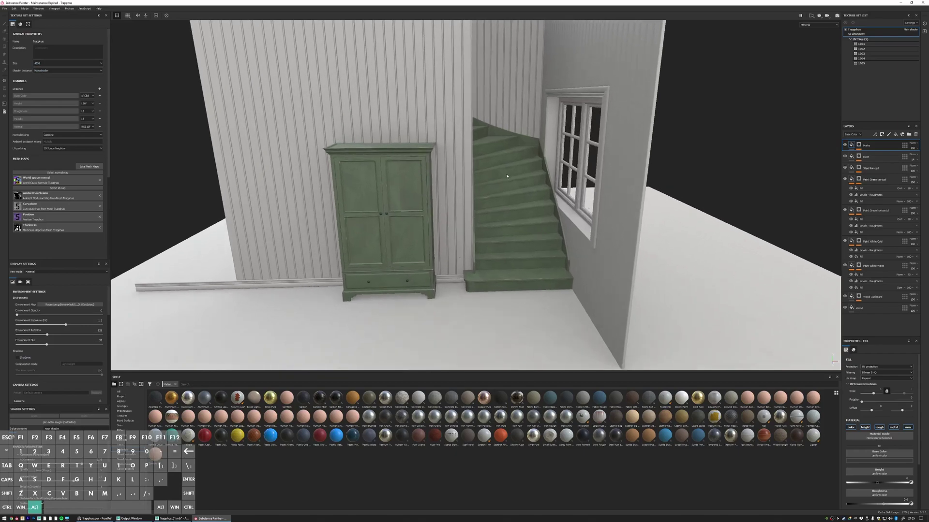
alt+middle_drag(506, 176, 448, 144)
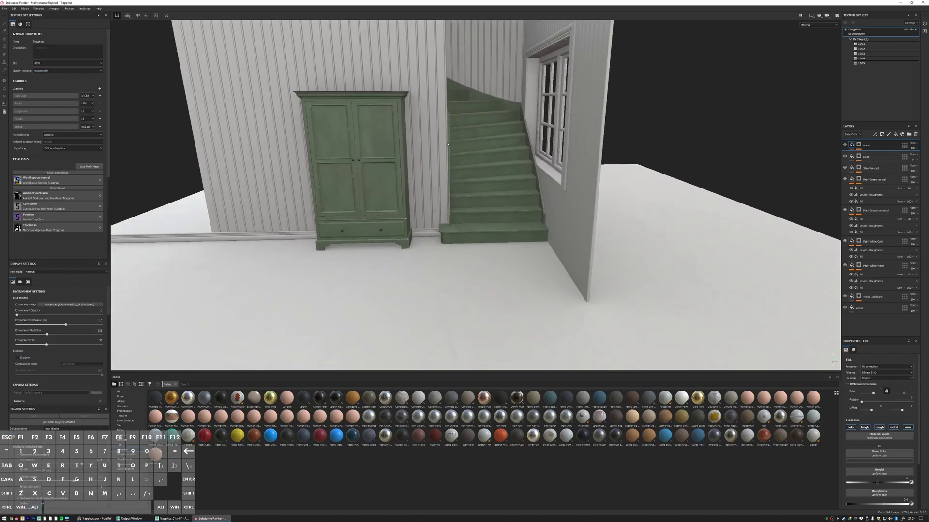
key(b)
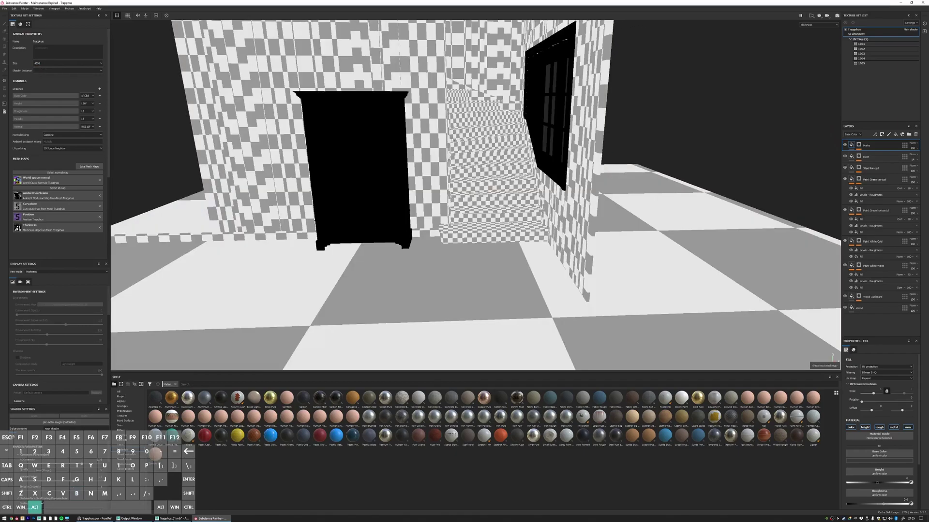
alt+drag(454, 140, 441, 121)
alt+right_drag(465, 130, 448, 113)
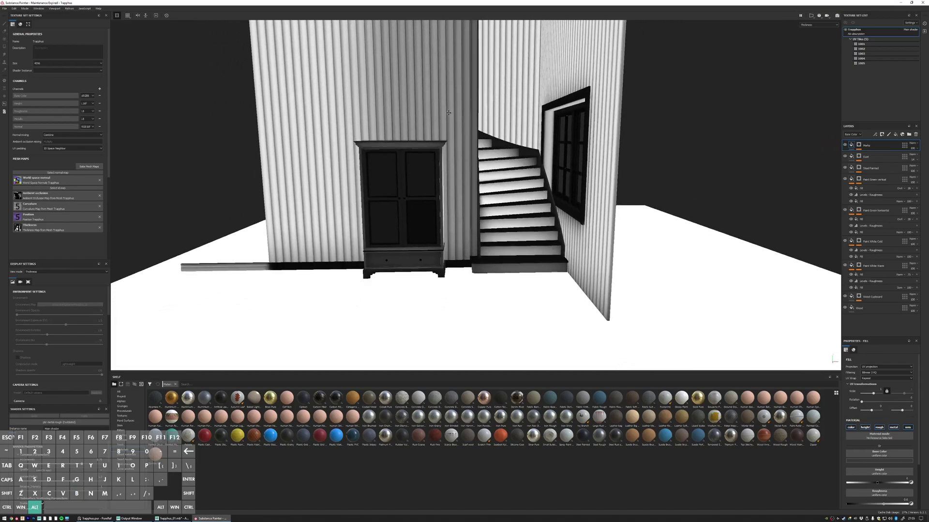
key(b)
key(b)
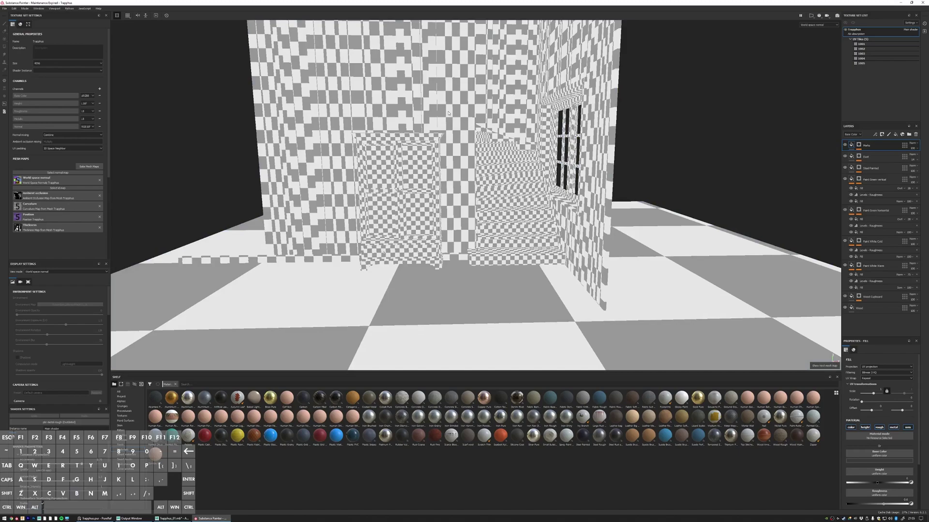
key(b)
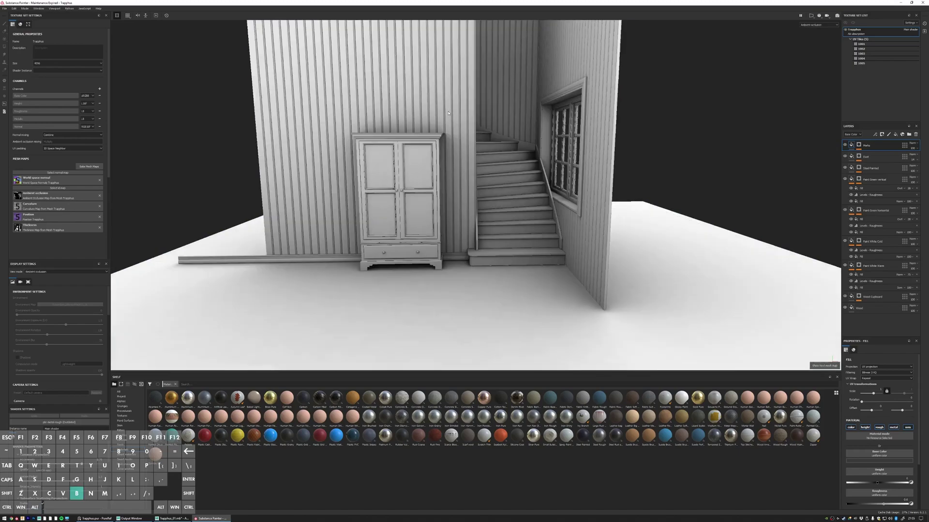
- Examine the ambient occlusion bake up close around the cupboard feet, floor contact, stair treads and window
alt+drag(326, 143, 363, 147)
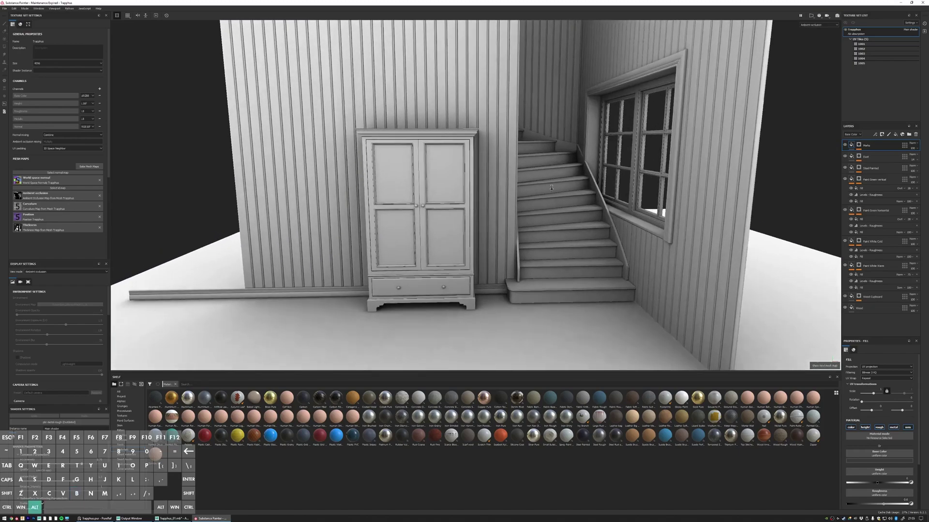
alt+middle_drag(364, 148, 347, 123)
alt+right_drag(348, 124, 459, 121)
alt+middle_drag(459, 121, 456, 145)
alt+drag(456, 145, 470, 151)
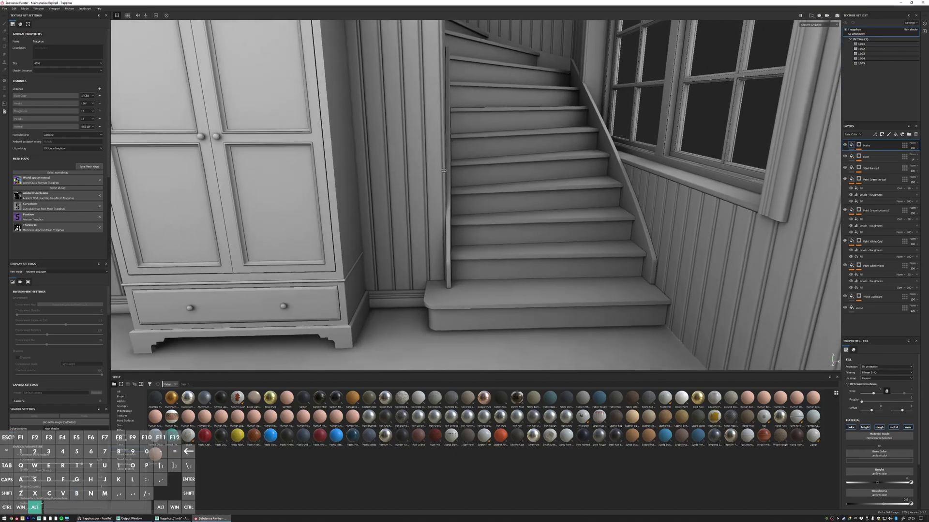
alt+middle_drag(470, 151, 489, 68)
alt+right_drag(425, 193, 476, 203)
alt+middle_drag(476, 203, 477, 215)
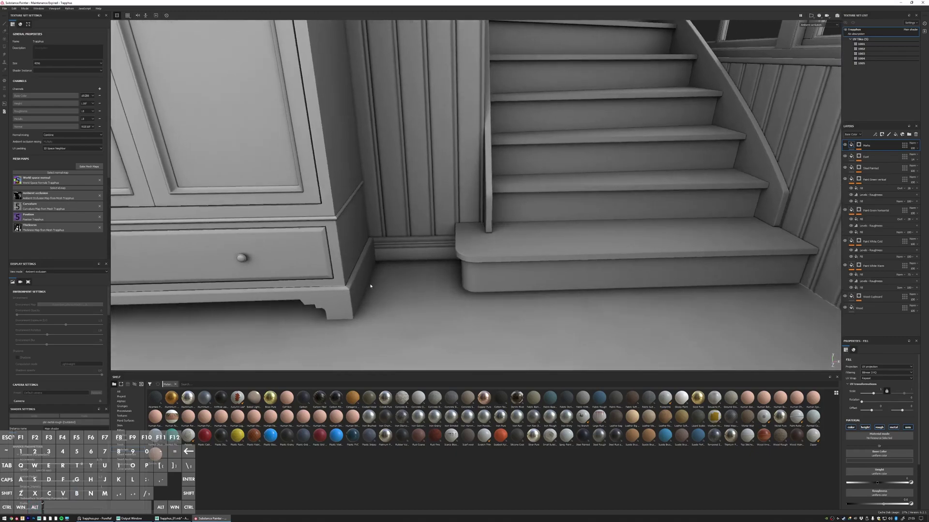
alt+drag(601, 185, 597, 144)
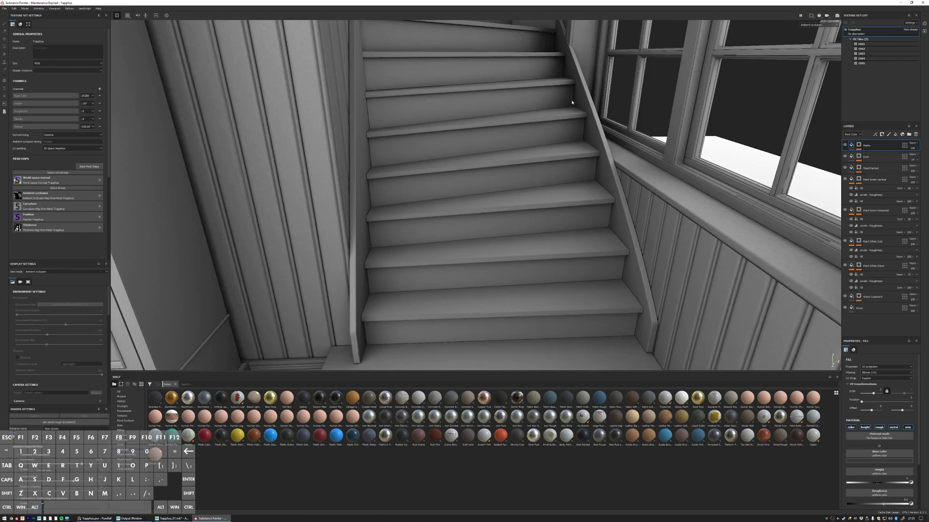
- Display the curvature map and inspect the edges of the stairs and cupboard
key(b)
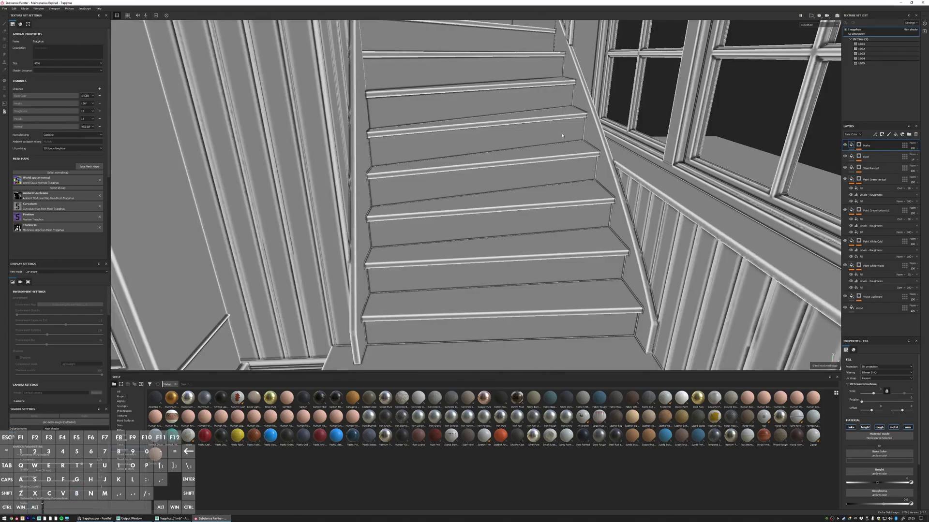
alt+drag(572, 131, 481, 225)
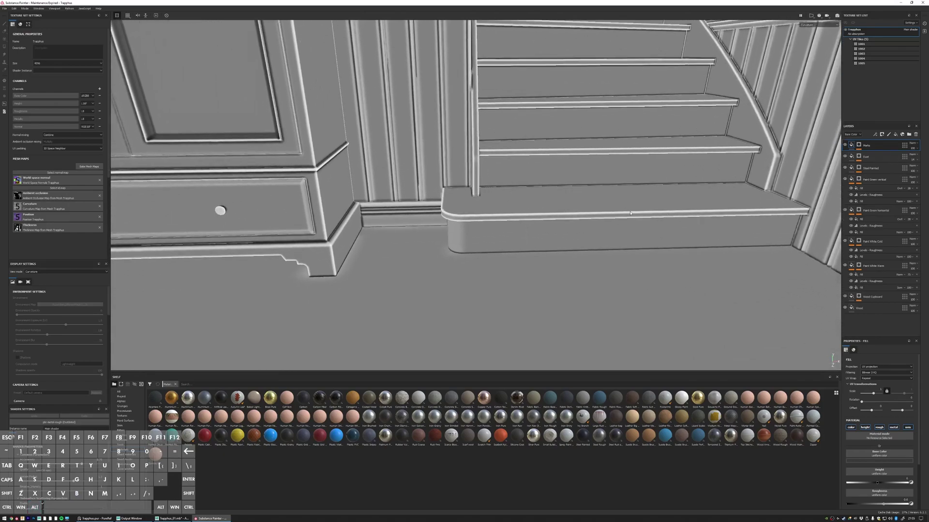
- Cycle the viewport through the remaining baked mesh maps, examining the world space normal and ambient occlusion maps on the stairs and cupboard
alt+drag(329, 176, 423, 205)
key(b)
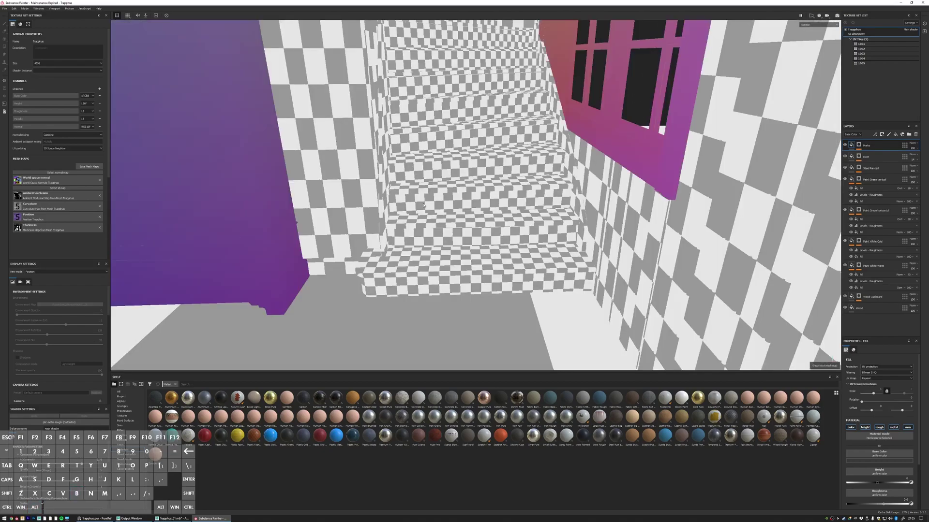
key(b)
key(b)
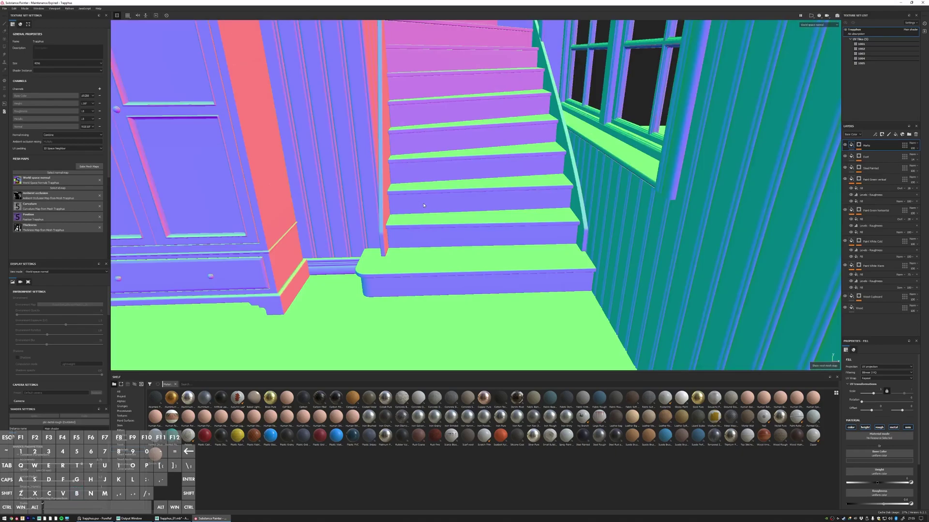
alt+right_drag(423, 206, 440, 140)
alt+middle_drag(440, 141, 488, 191)
alt+right_drag(488, 190, 498, 146)
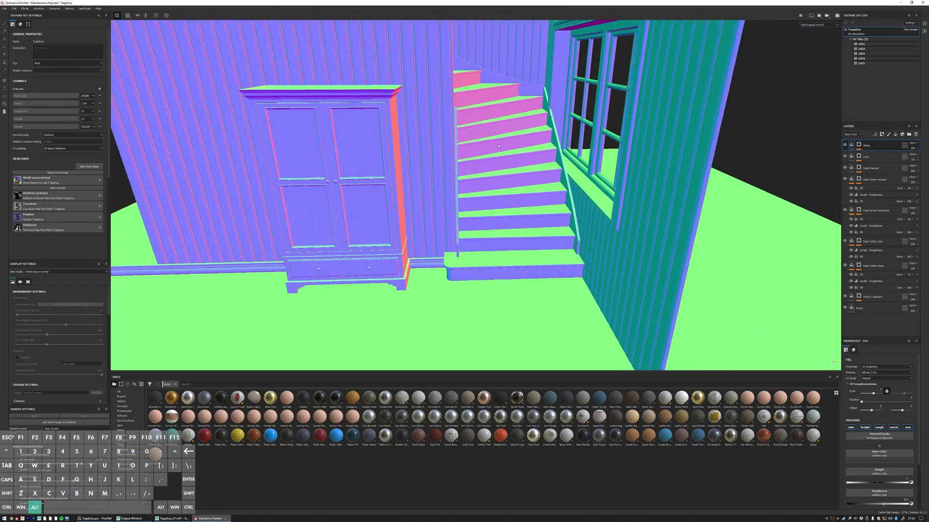
alt+drag(475, 112, 519, 160)
key(b)
key(b)
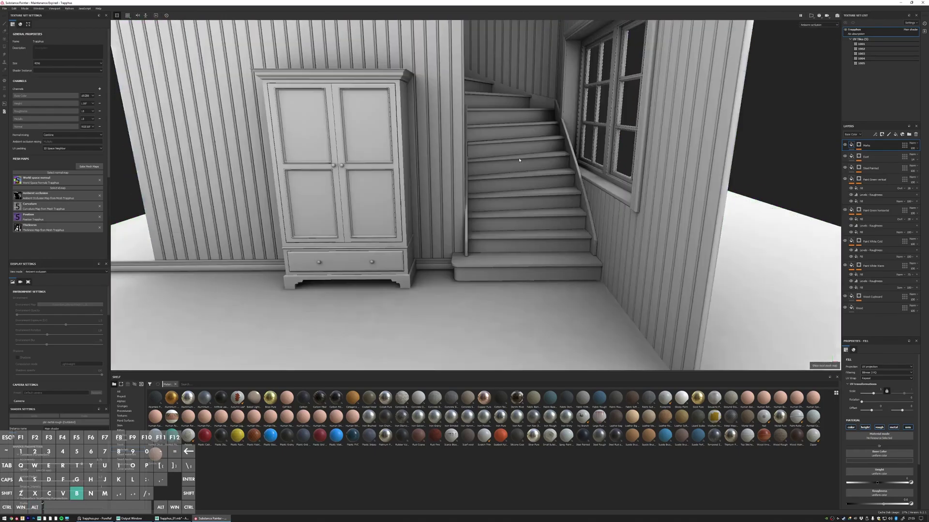
- Return to the material view, show the base Wood layer without the paint layers, and examine the wood grain around the stairs and cupboard
key(m)
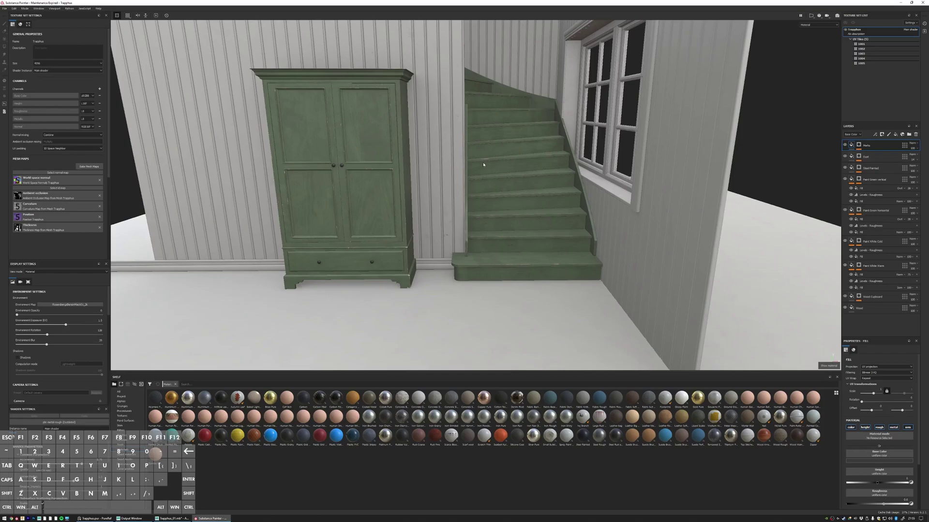
click(882, 306)
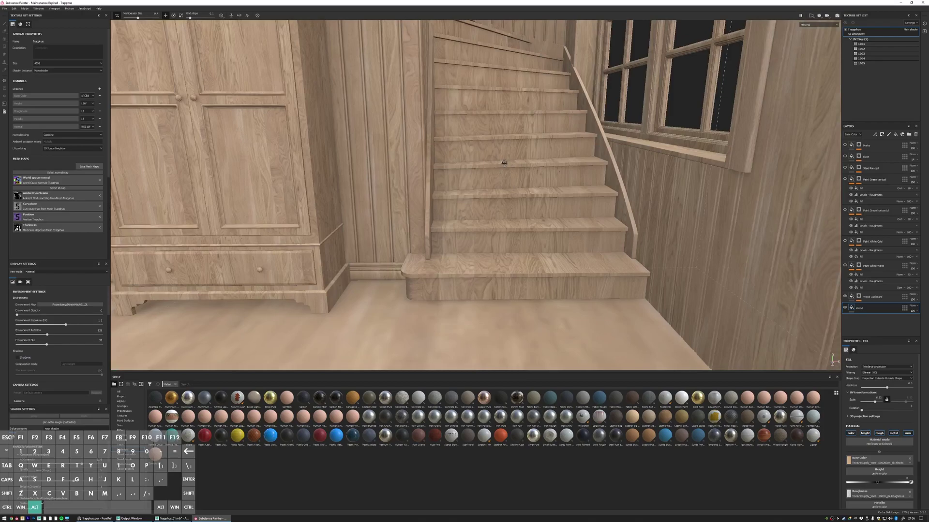
alt+right_drag(479, 184, 490, 174)
alt+middle_drag(490, 173, 502, 107)
alt+right_drag(502, 107, 518, 269)
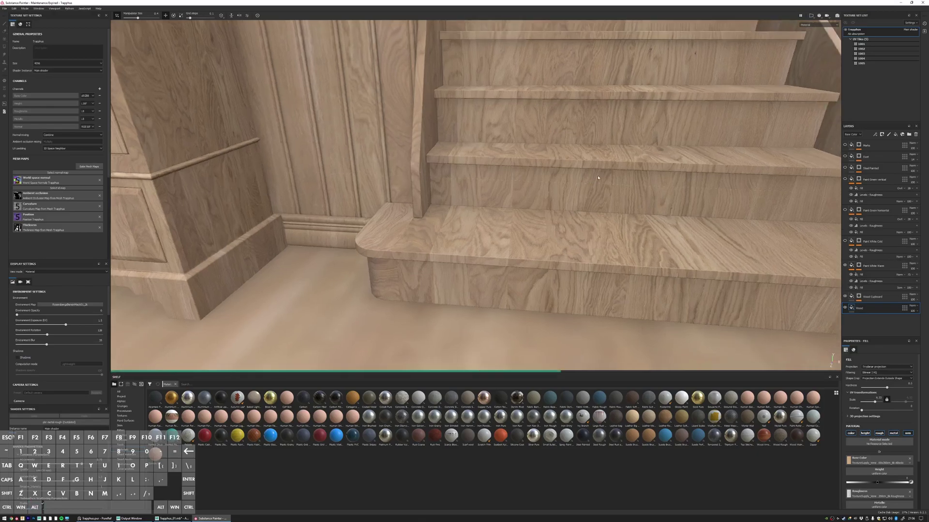
alt+drag(598, 177, 445, 145)
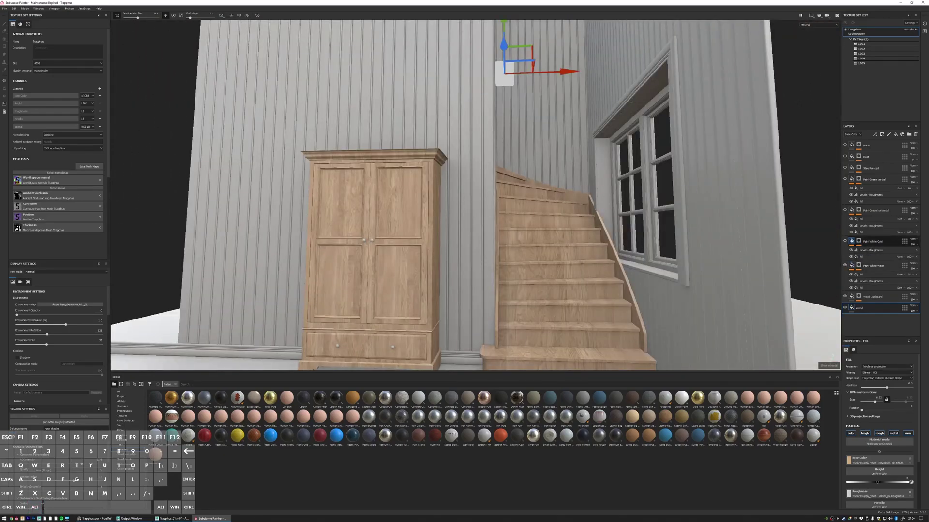
- Show the white paint layers and cycle the viewport channels to base color to inspect the wood and wall textures
alt+right_drag(592, 132, 599, 144)
key(c)
key(c)
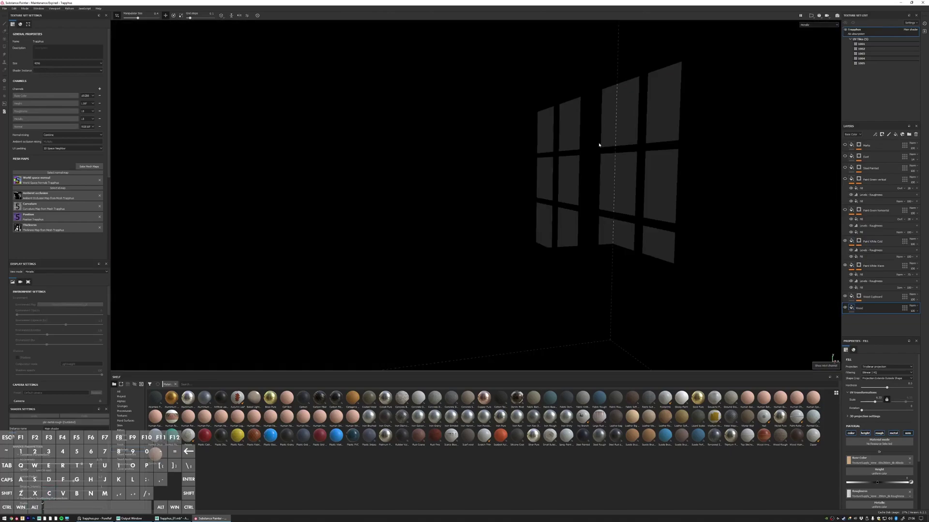
key(c)
key(c)
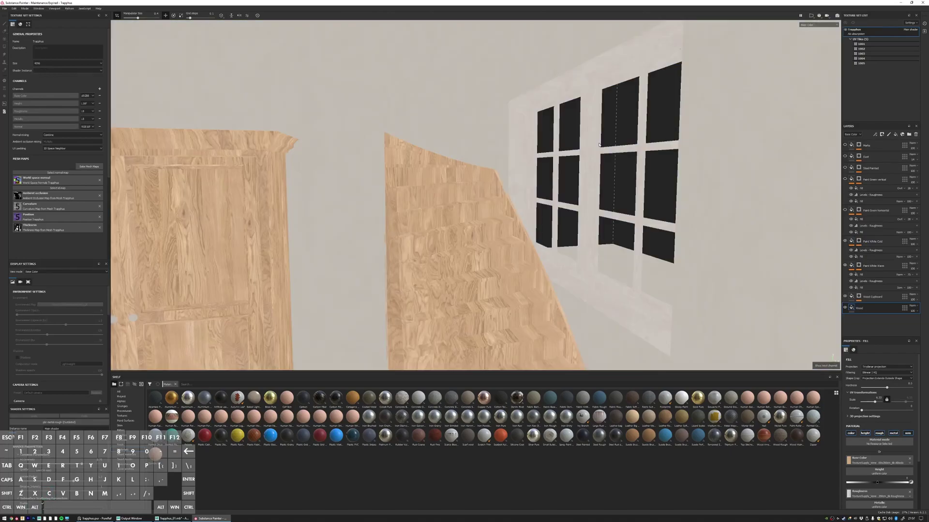
alt+drag(599, 145, 500, 107)
alt+right_drag(579, 164, 528, 162)
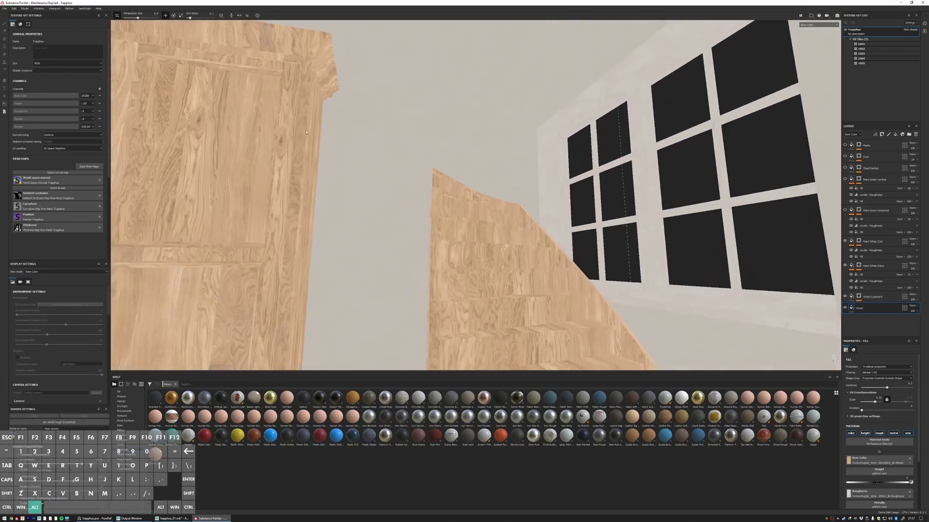
alt+drag(527, 162, 497, 252)
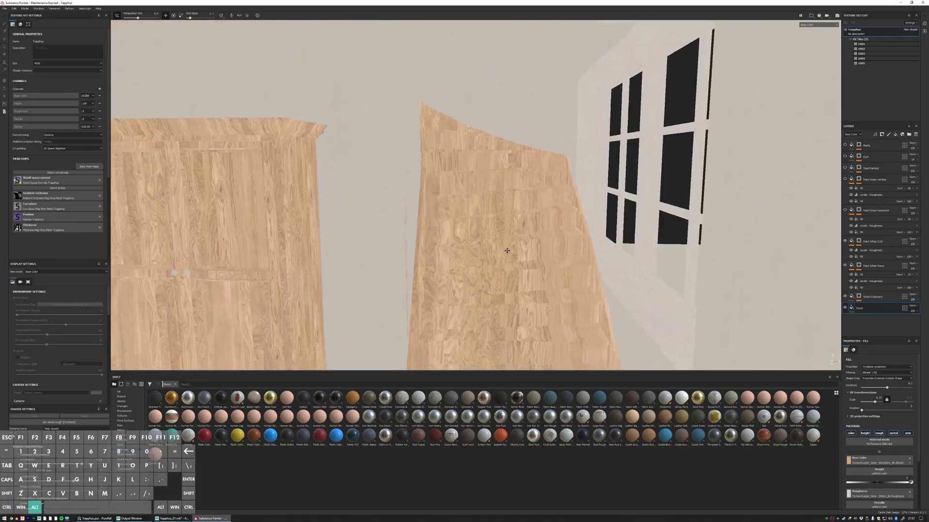
- Make the Paint Green Horizontal layer visible, return to the material view, and inspect the worn paint on the cupboard
click(845, 210)
mouse_move(455, 213)
alt+mouse_down()
mouse_move(446, 236)
mouse_move(427, 174)
alt+mouse_up()
key(m)
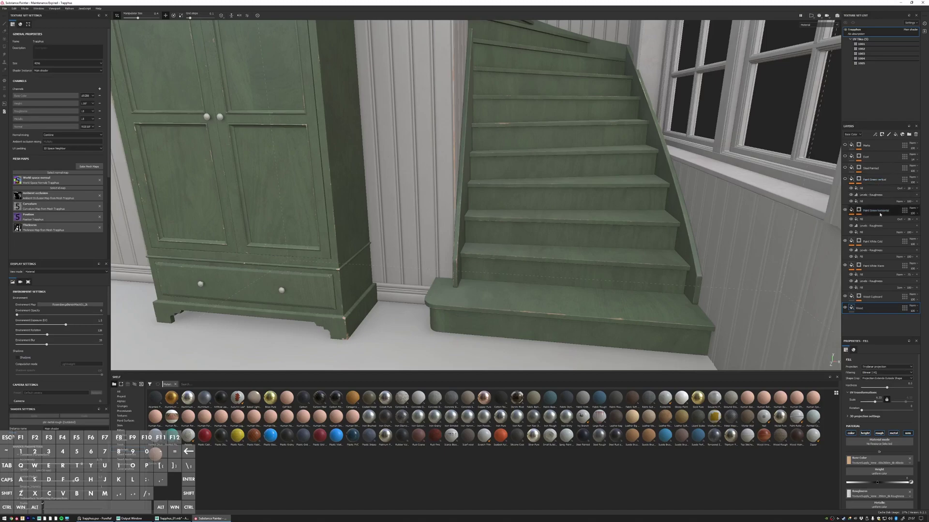
alt+middle_drag(325, 182, 444, 165)
alt+right_drag(444, 166, 442, 266)
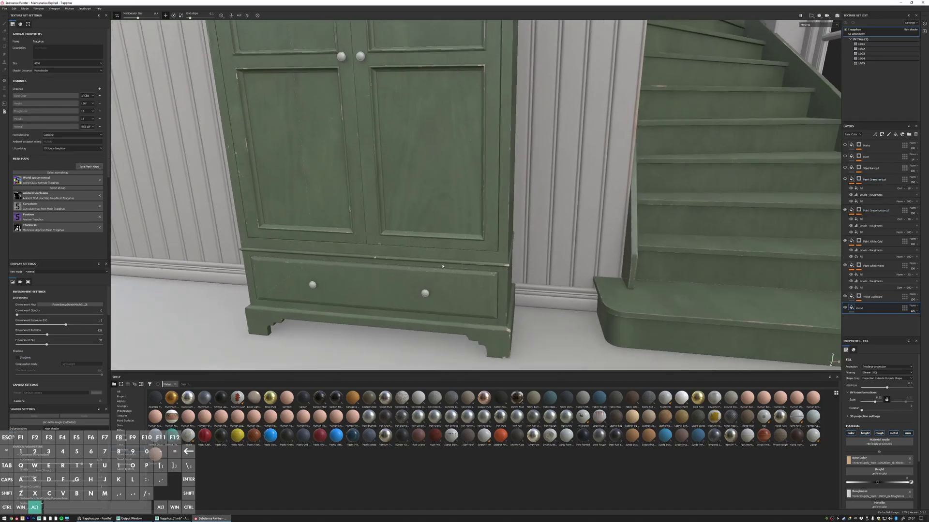
alt+drag(487, 284, 496, 285)
alt+middle_drag(496, 285, 489, 205)
alt+right_drag(489, 205, 484, 244)
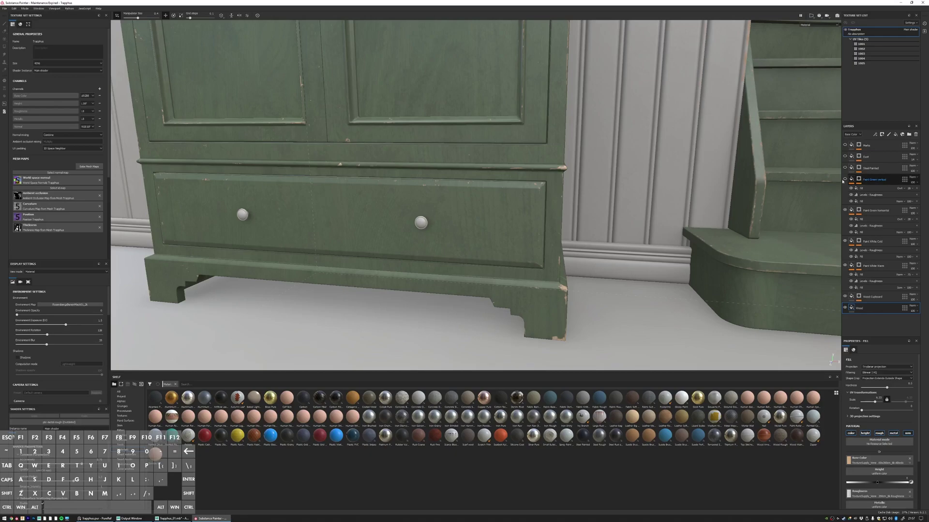
- Make the Paint Green Vertical layer visible and inspect the paint direction on the drawer front and stair risers
click(844, 180)
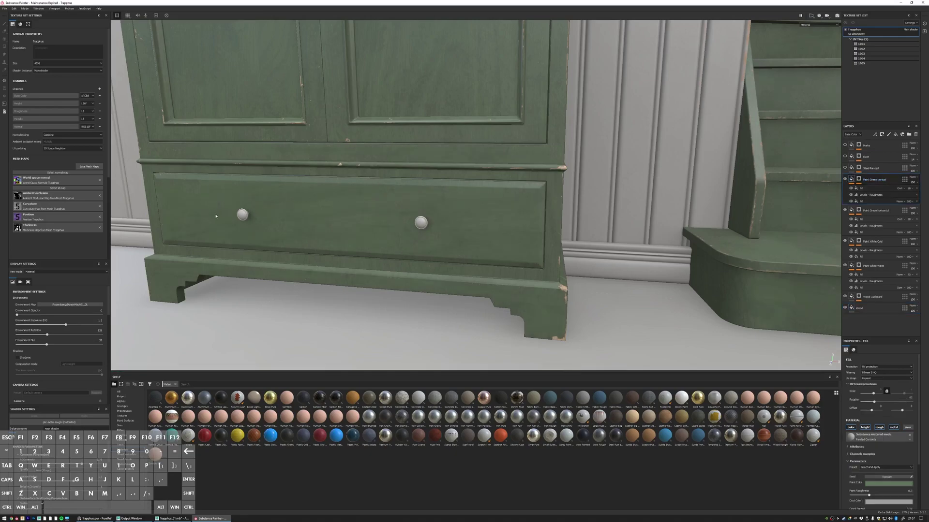
alt+drag(446, 205, 296, 193)
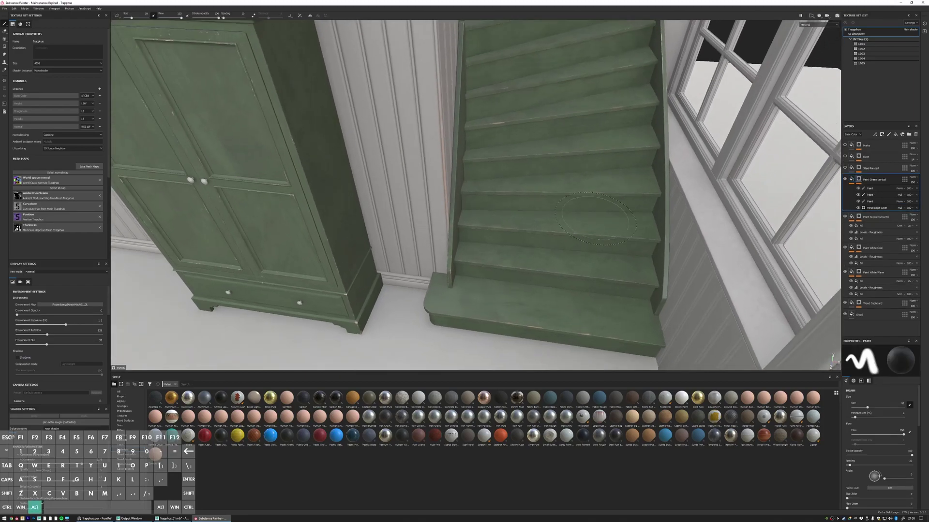
alt+drag(595, 218, 588, 162)
- Display the Paint Green Vertical and Paint Green Horizontal layer masks in turn and examine their edges on the cupboard and stairs
alt+click(858, 179)
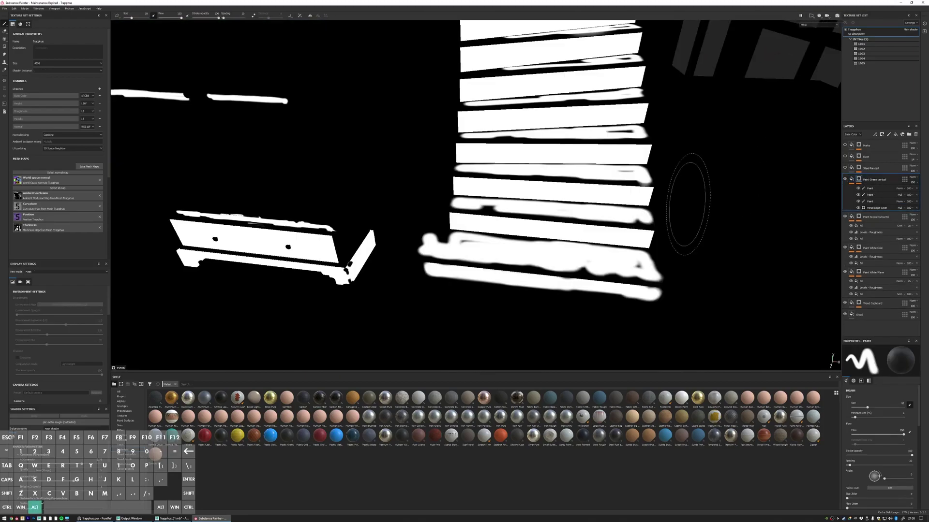
mouse_move(527, 205)
alt+mouse_down()
mouse_move(494, 186)
mouse_move(518, 197)
alt+mouse_up()
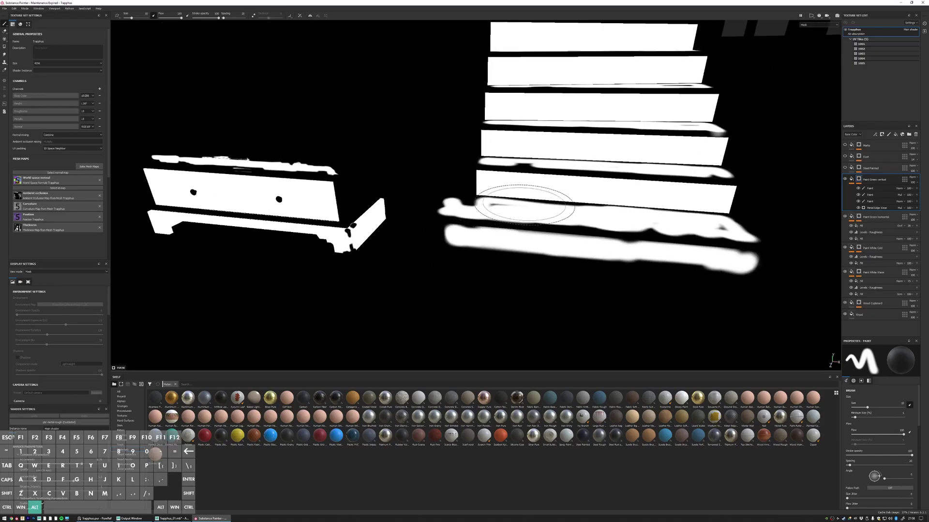
alt+click(858, 217)
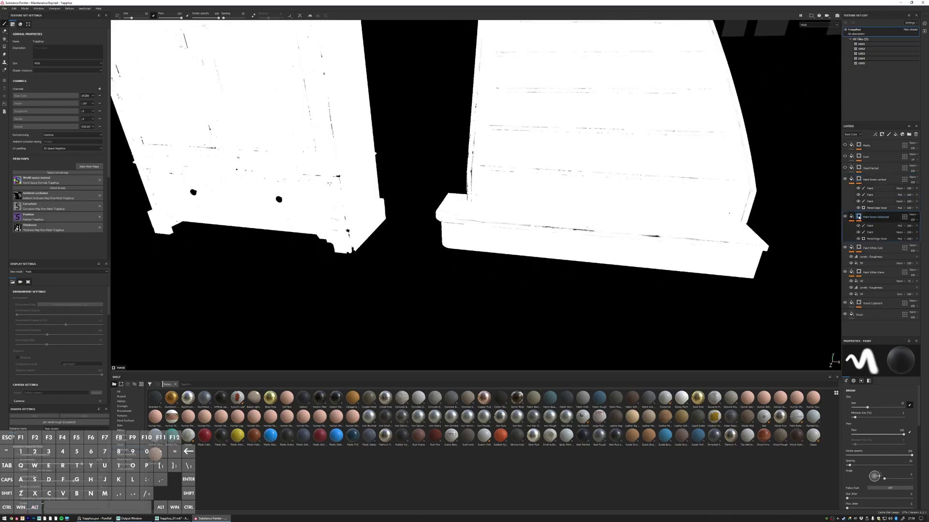
scroll(536, 225, up, 3)
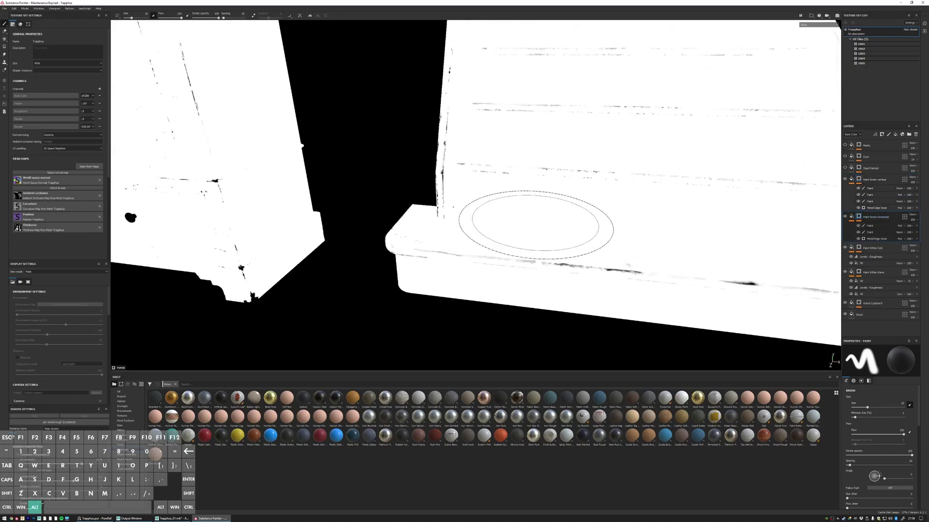
ctrl+right_drag(536, 225, 573, 201)
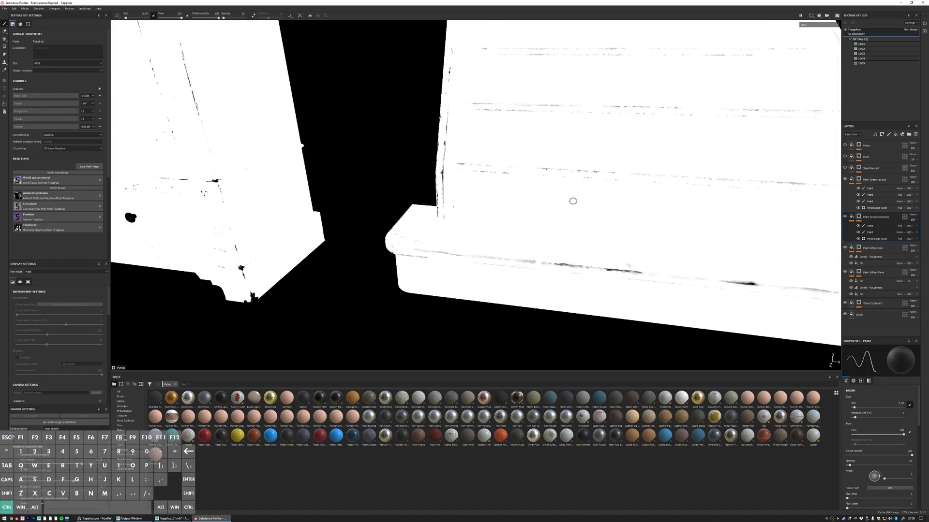
alt+drag(573, 201, 502, 176)
alt+right_drag(539, 120, 584, 272)
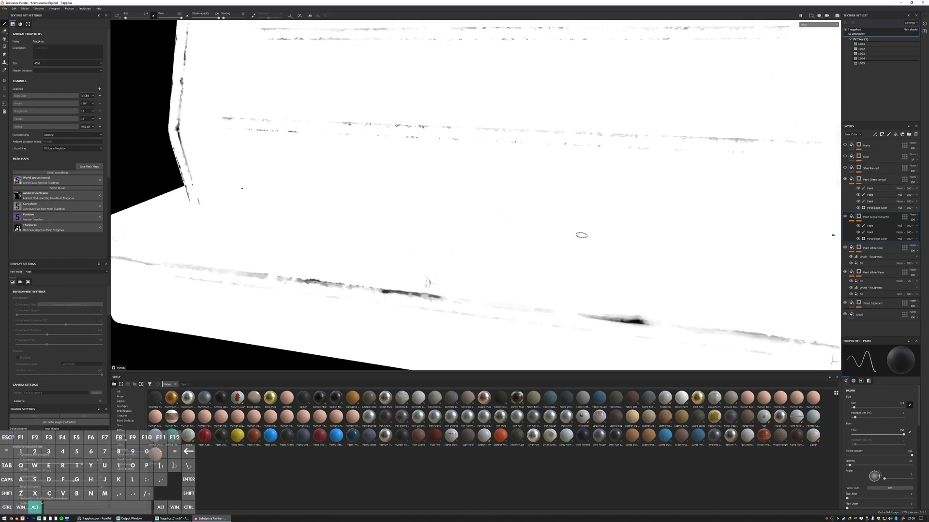
alt+right_drag(582, 235, 532, 210)
alt+middle_drag(437, 215, 629, 196)
alt+right_drag(629, 196, 556, 187)
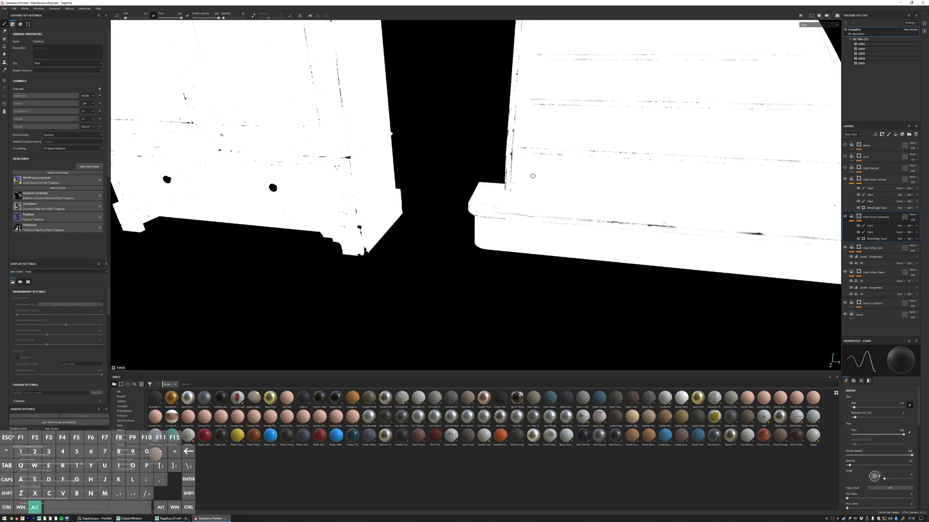
alt+drag(532, 175, 514, 173)
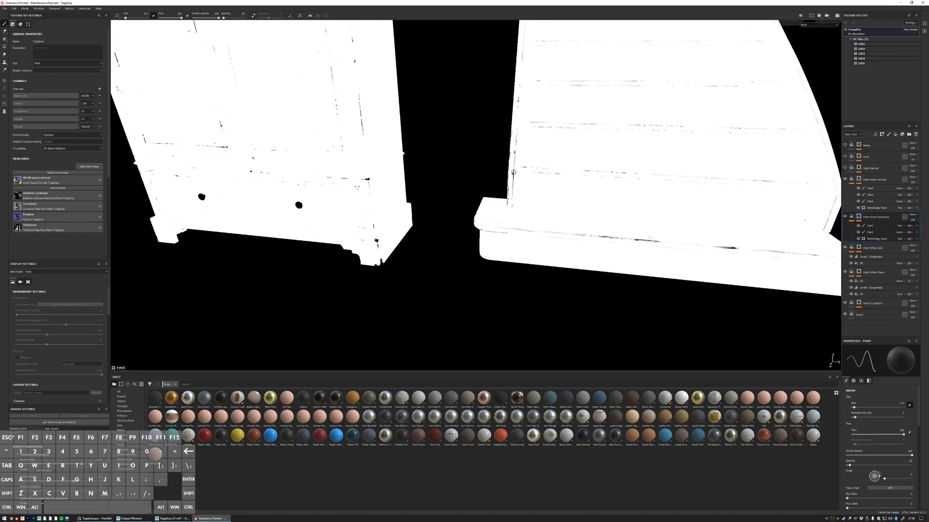
- Make the SteelPainted layer visible in the material view and inspect the cupboard's drawer knobs up close
click(870, 181)
click(871, 167)
alt+drag(773, 184, 853, 193)
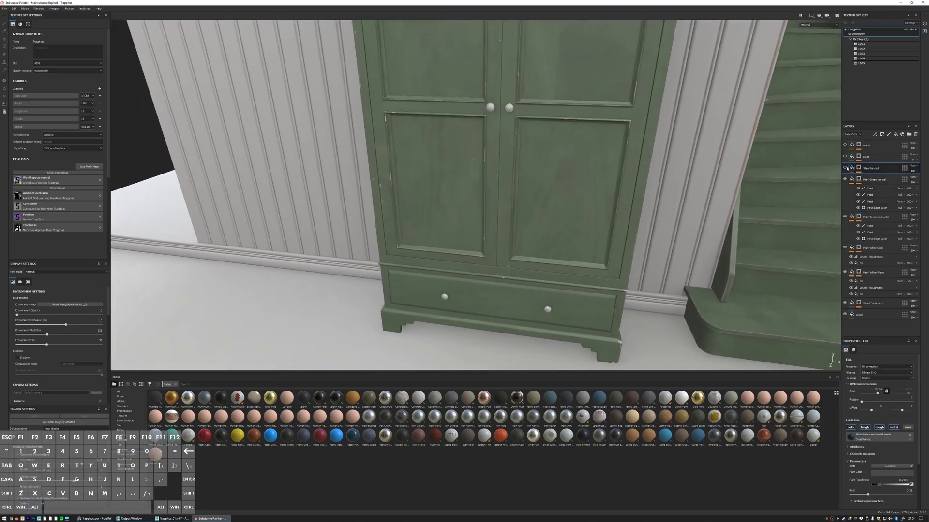
alt+right_drag(697, 155, 504, 192)
alt+drag(504, 192, 467, 149)
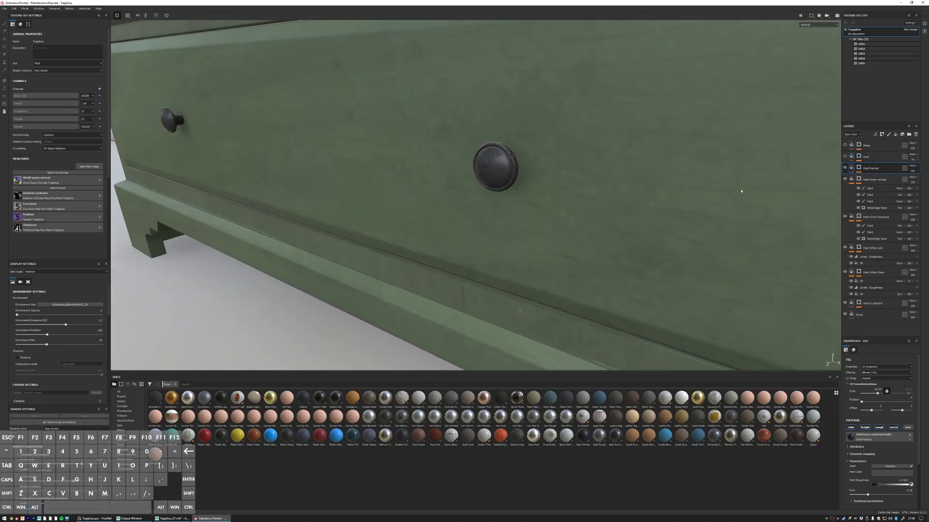
alt+right_drag(738, 191, 643, 189)
alt+drag(644, 188, 573, 135)
alt+right_drag(573, 135, 549, 173)
alt+drag(549, 173, 490, 238)
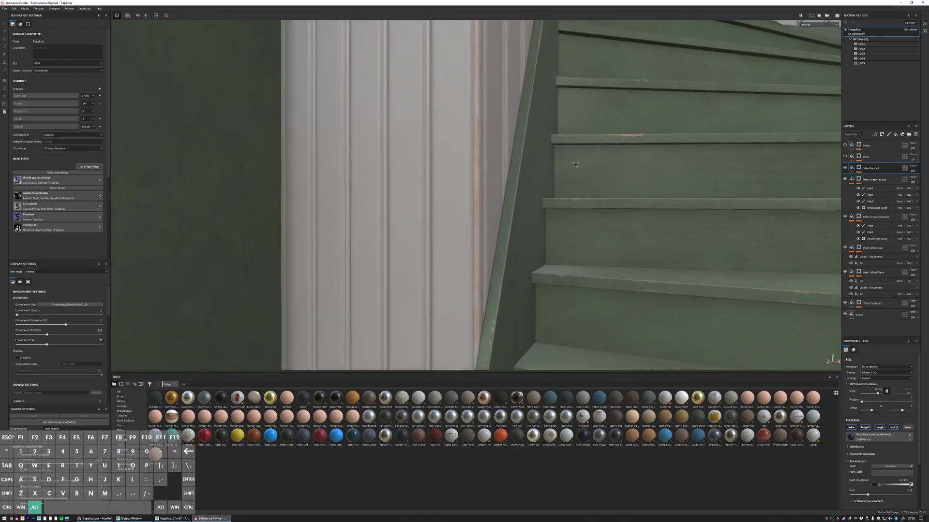
- Examine the paint wear on the stair treads, the panelled wall edge and the cupboard's corner and foot
alt+drag(576, 164, 585, 191)
alt+right_drag(585, 191, 592, 213)
alt+middle_drag(592, 213, 532, 152)
alt+drag(533, 152, 538, 152)
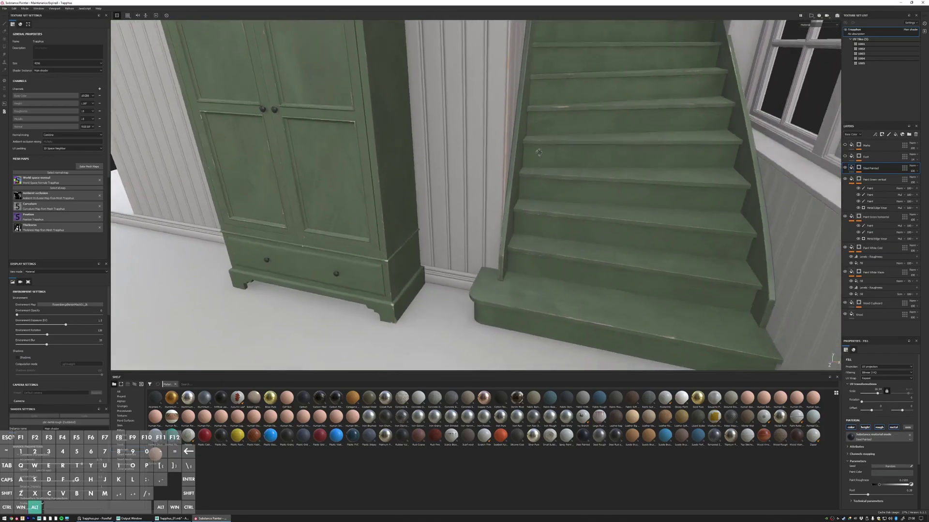
alt+right_drag(539, 152, 467, 176)
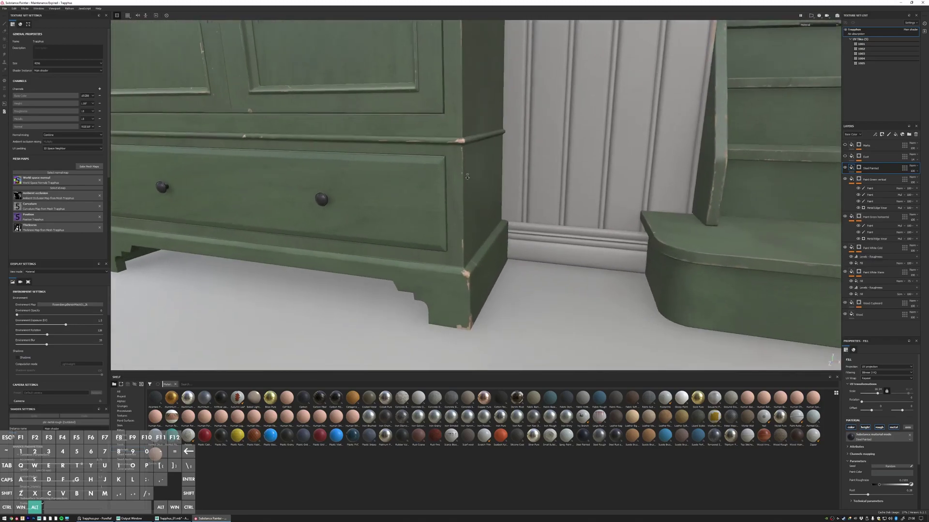
alt+drag(468, 176, 467, 340)
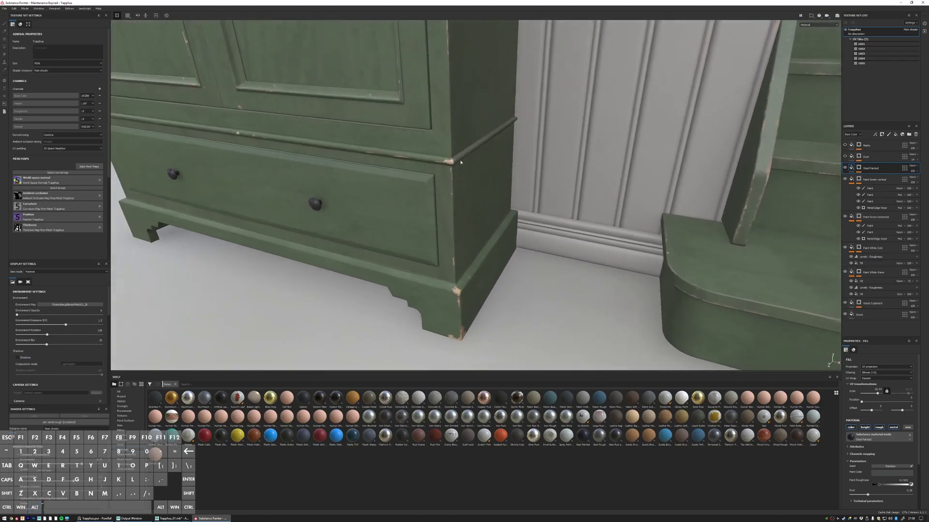
alt+right_drag(461, 162, 485, 154)
alt+drag(485, 153, 508, 139)
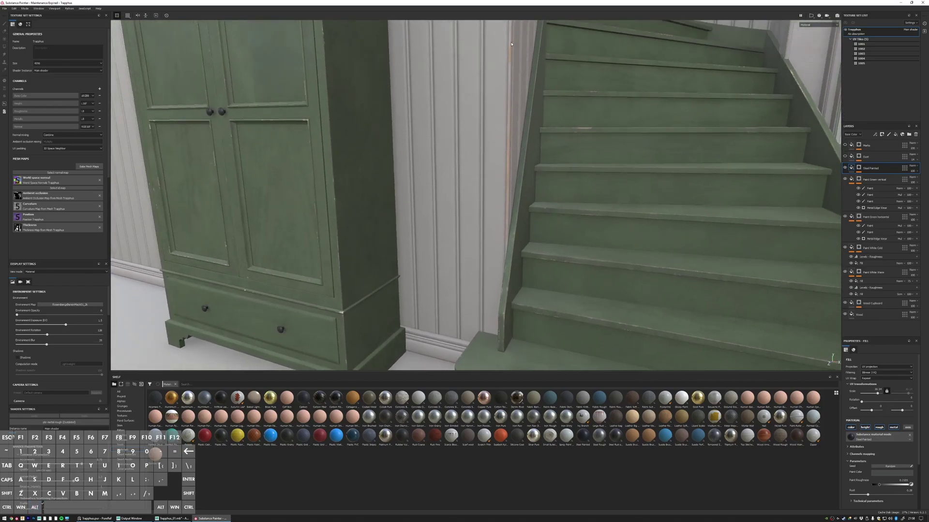
alt+right_drag(651, 190, 429, 161)
alt+drag(429, 161, 564, 140)
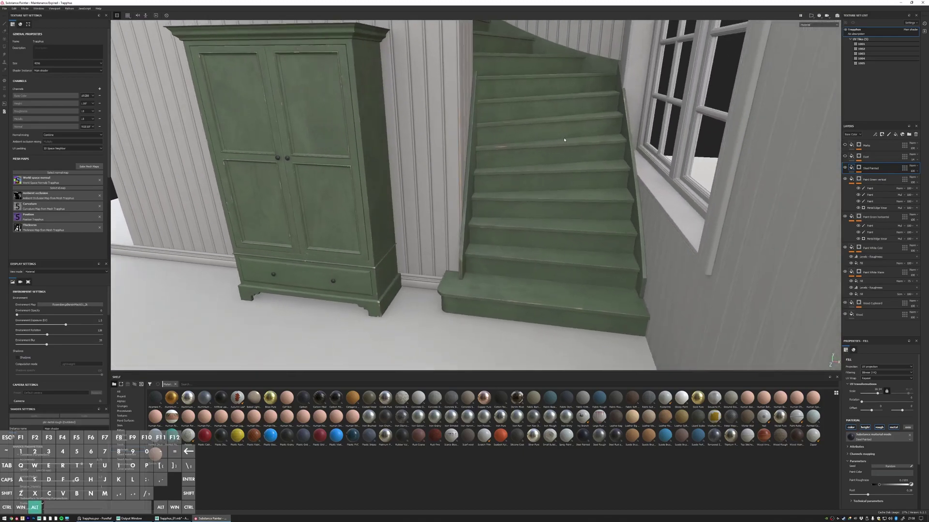
- Make the Dust layer above SteelPainted visible and view it on the stairs
right_click(846, 157)
click(844, 160)
mouse_move(616, 129)
alt+right_down()
mouse_move(616, 91)
mouse_move(632, 168)
mouse_move(605, 100)
mouse_move(633, 121)
alt+right_up()
- Display the SteelPainted layer's mask and examine the masked cupboard knobs
alt+click(858, 168)
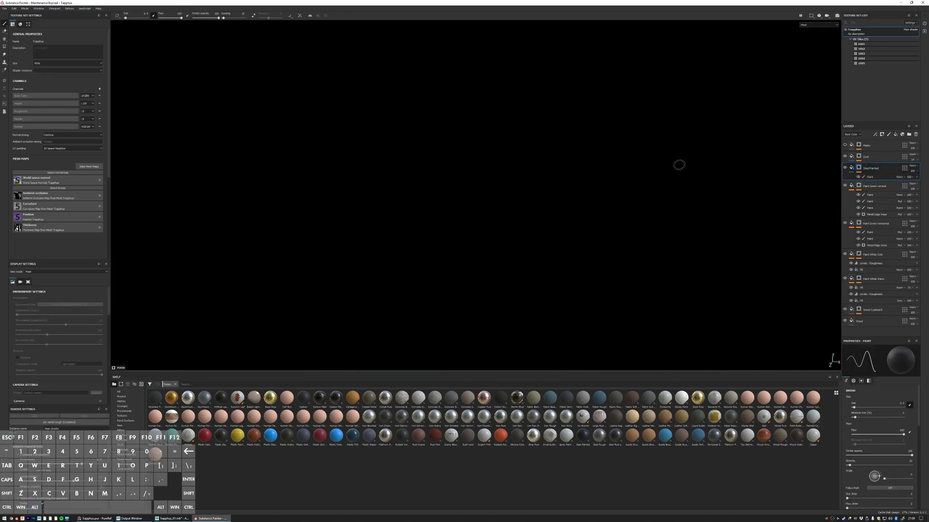
key(alt)
alt+drag(652, 176, 804, 160)
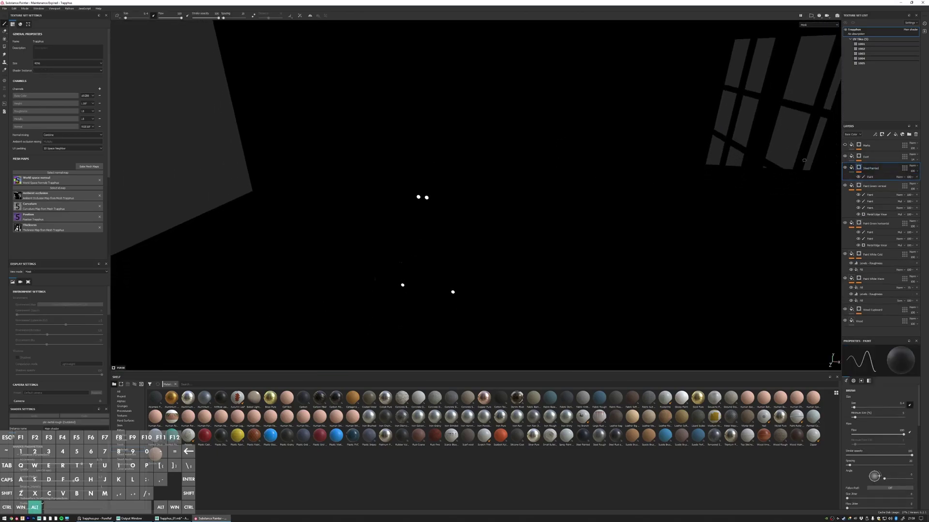
- Display the Dust layer's mask, examine it on the stairs and wall edges, and return to the layer's material content
alt+click(858, 157)
alt+right_drag(646, 96, 677, 140)
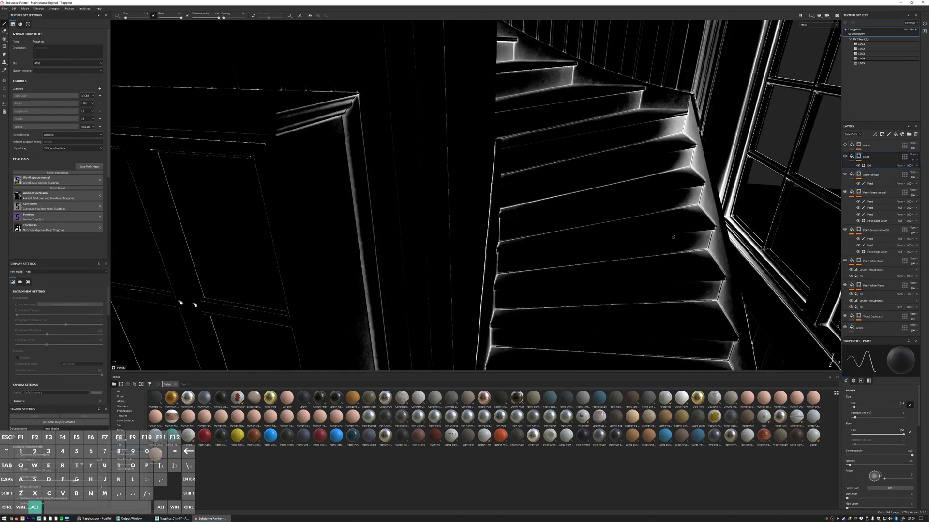
alt+drag(677, 140, 662, 114)
alt+middle_drag(663, 113, 638, 104)
alt+right_drag(638, 104, 641, 147)
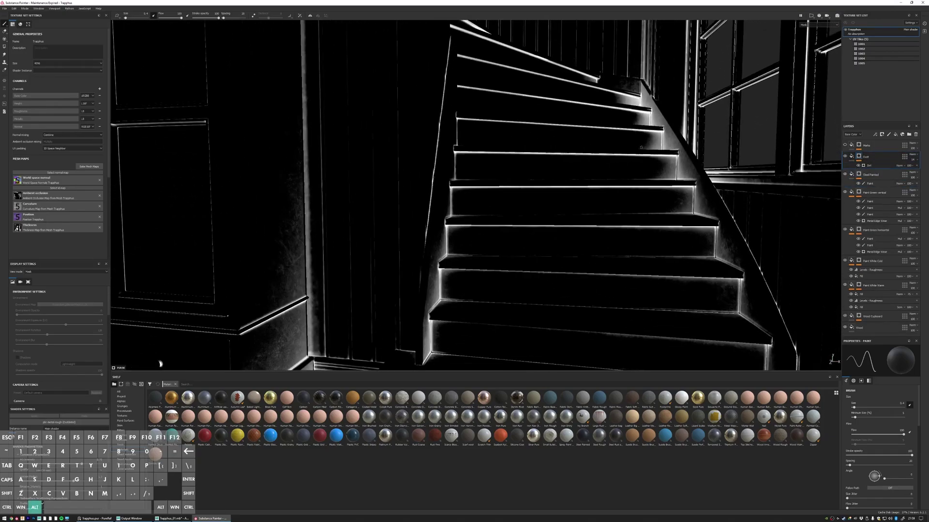
click(851, 157)
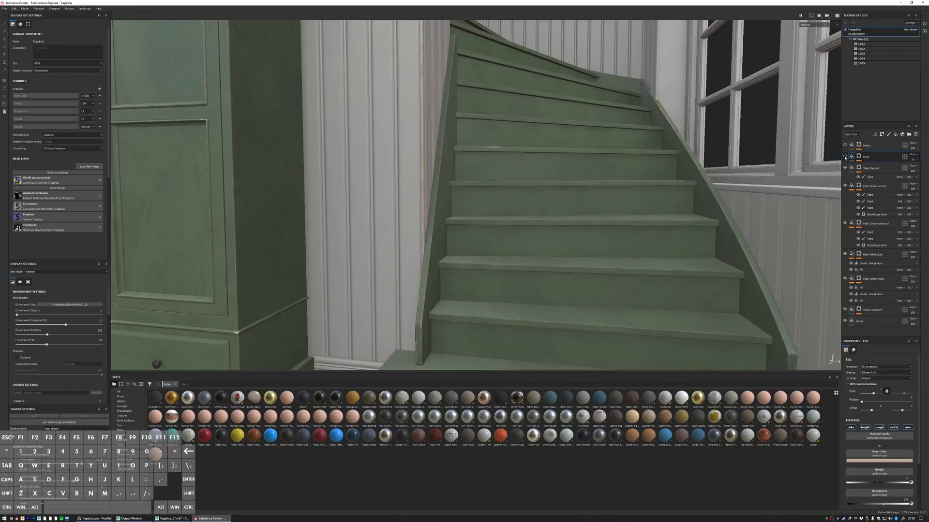
- Cycle the viewport to the roughness channel and examine it up close on the stair treads and window frame
alt+drag(676, 155, 669, 140)
key(c)
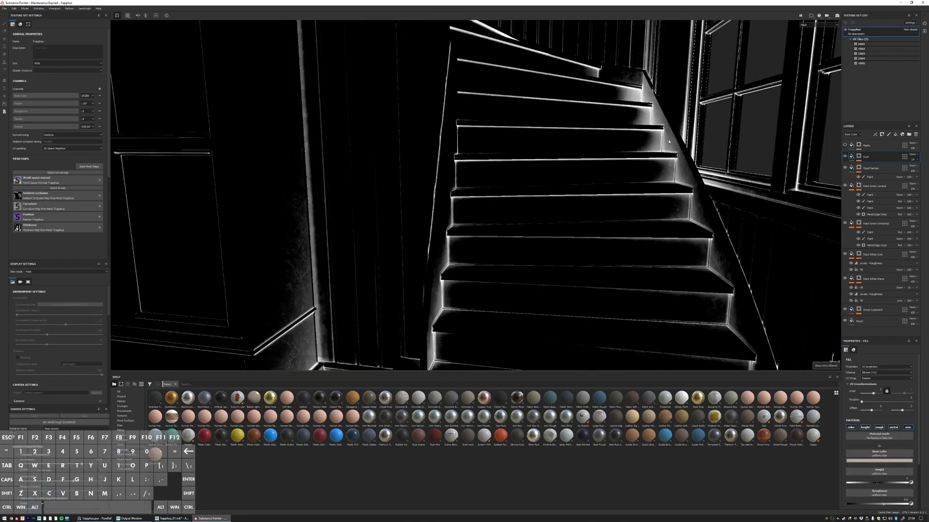
key(c)
key(c)
key(c)
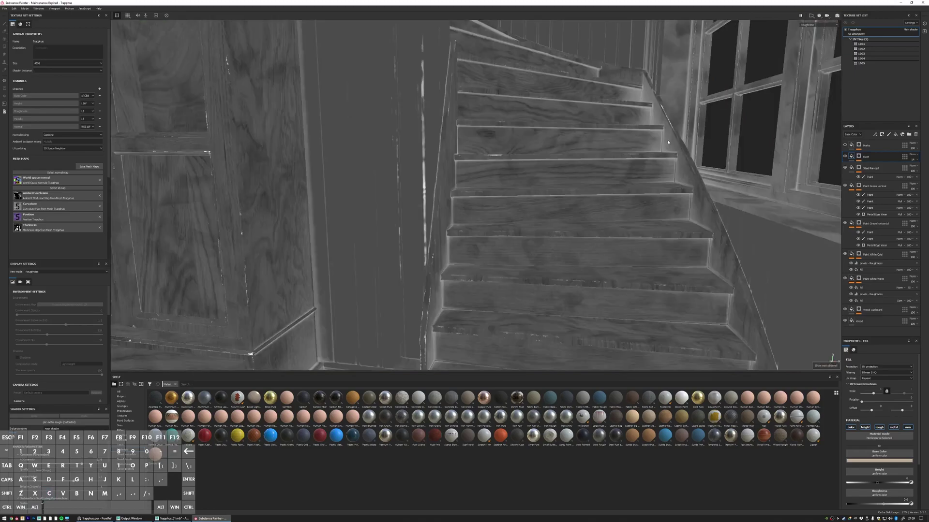
alt+drag(654, 109, 630, 141)
alt+right_drag(629, 142, 647, 156)
alt+middle_drag(647, 156, 624, 128)
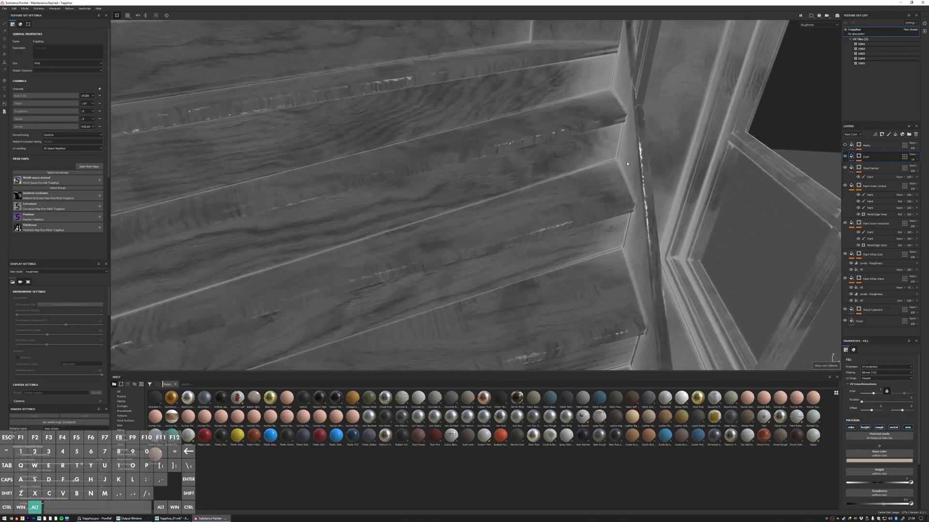
alt+right_drag(623, 129, 334, 159)
alt+drag(503, 242, 561, 188)
alt+middle_drag(561, 188, 563, 141)
- Return to the material view, show the layer above Dust, and examine the lower steps, wall panels and cupboard foot
key(m)
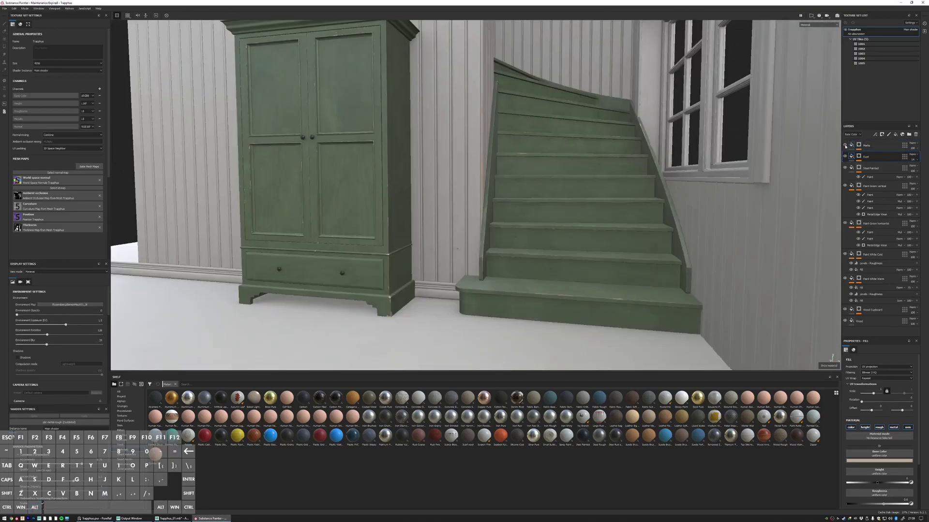
alt+right_drag(576, 210, 556, 340)
alt+middle_drag(556, 340, 521, 195)
alt+drag(520, 195, 567, 199)
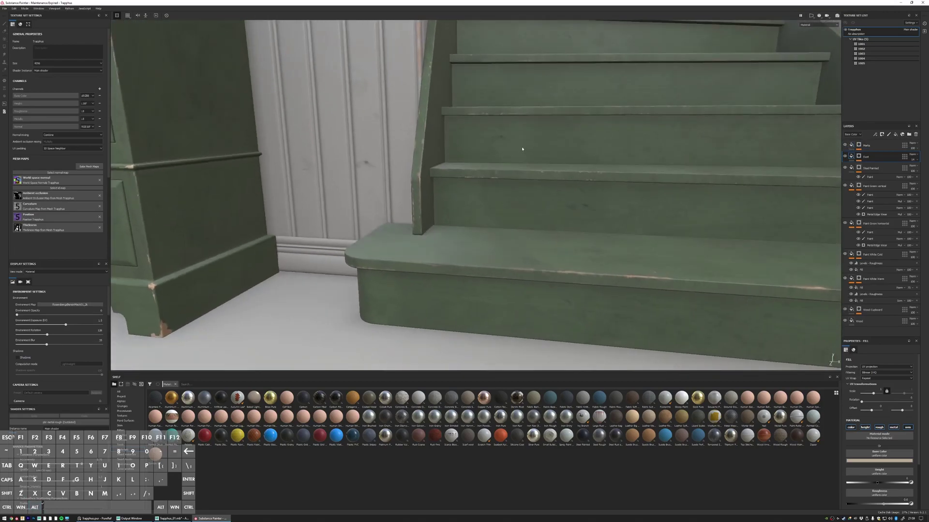
alt+drag(376, 161, 577, 140)
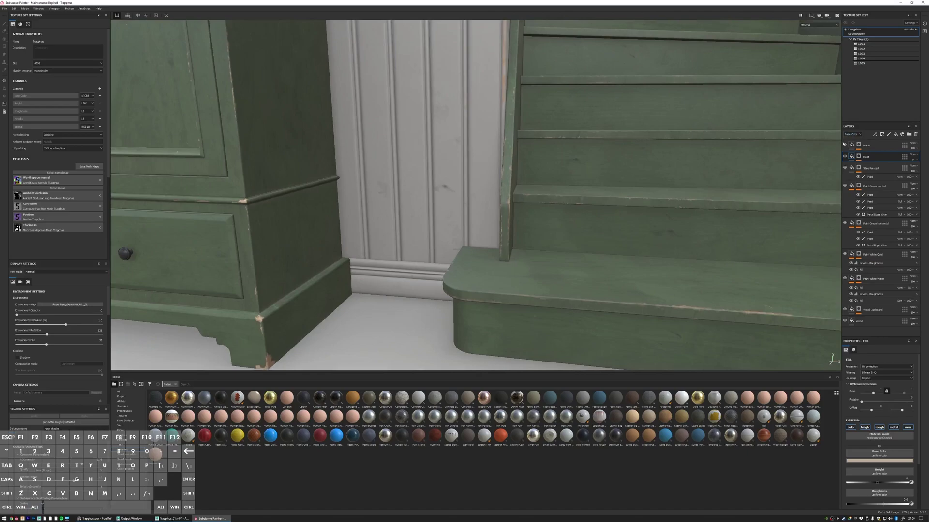
alt+right_drag(656, 182, 468, 136)
alt+middle_drag(468, 137, 504, 198)
alt+drag(504, 198, 486, 146)
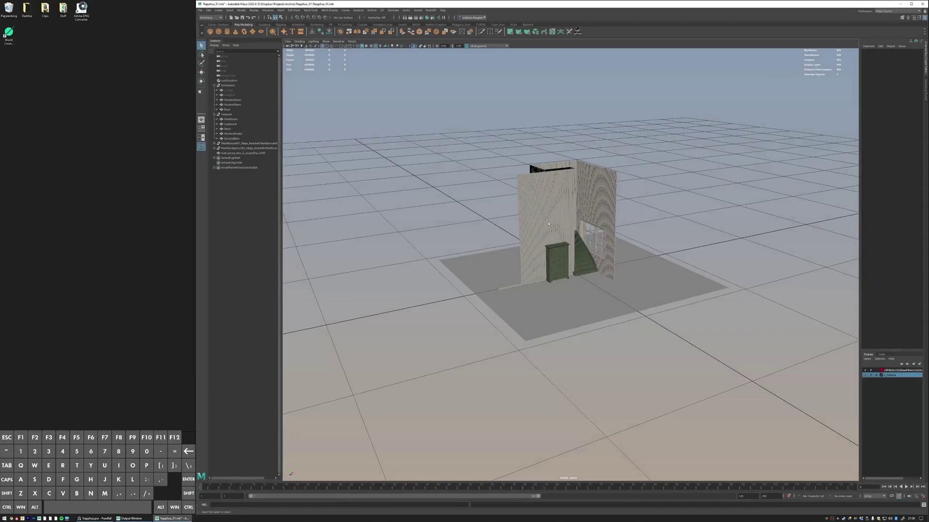
- Switch to Maya, open the diffuse colour texture of the wall panels' material, and check its UV tiling mode options
alt+right_drag(416, 172, 570, 170)
mouse_move(571, 169)
alt+mouse_down()
mouse_move(539, 161)
mouse_move(575, 180)
alt+mouse_up()
drag(705, 141, 446, 263)
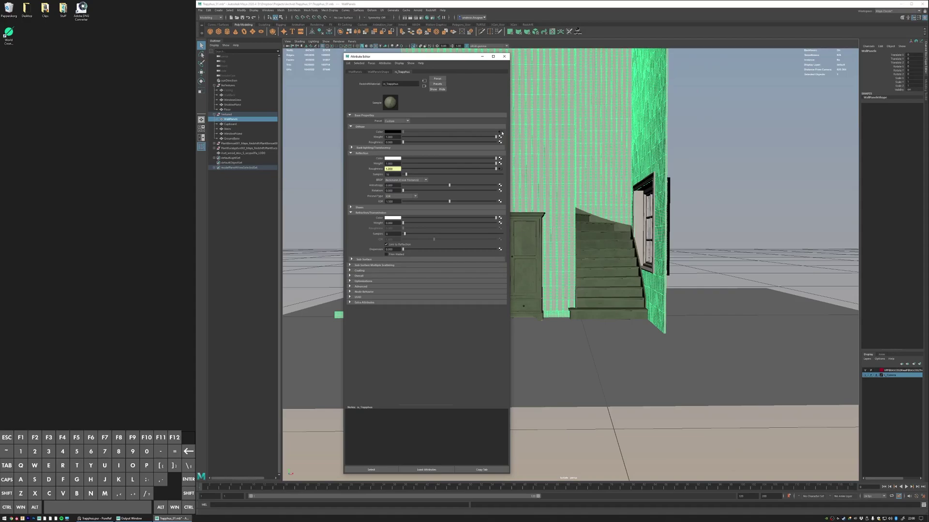
click(500, 131)
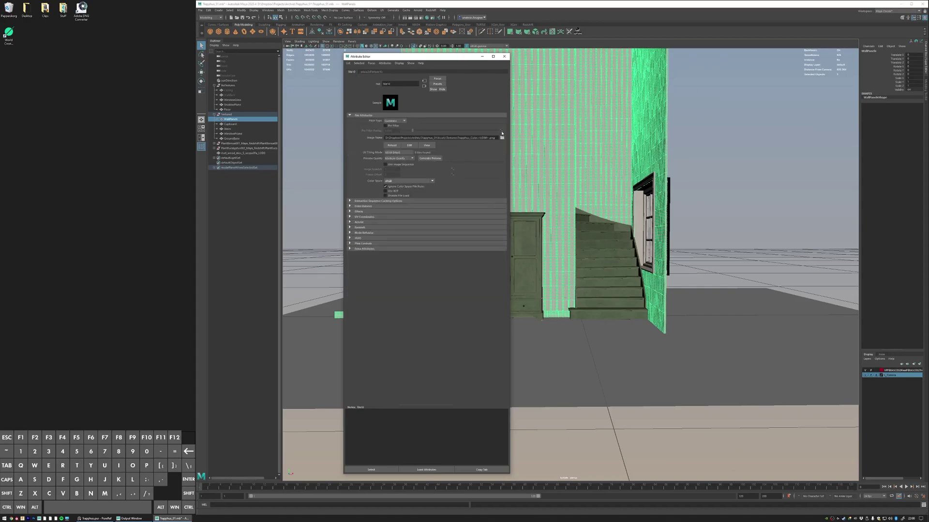
click(393, 152)
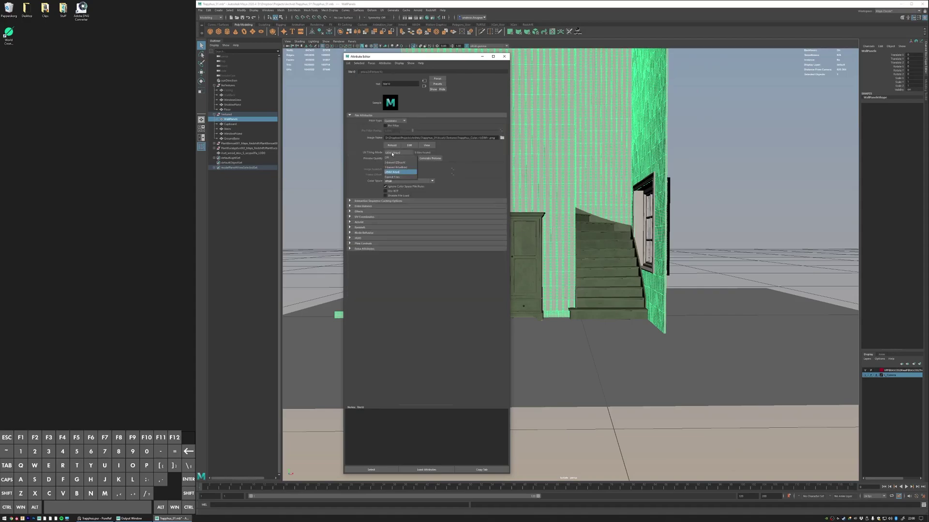
click(393, 153)
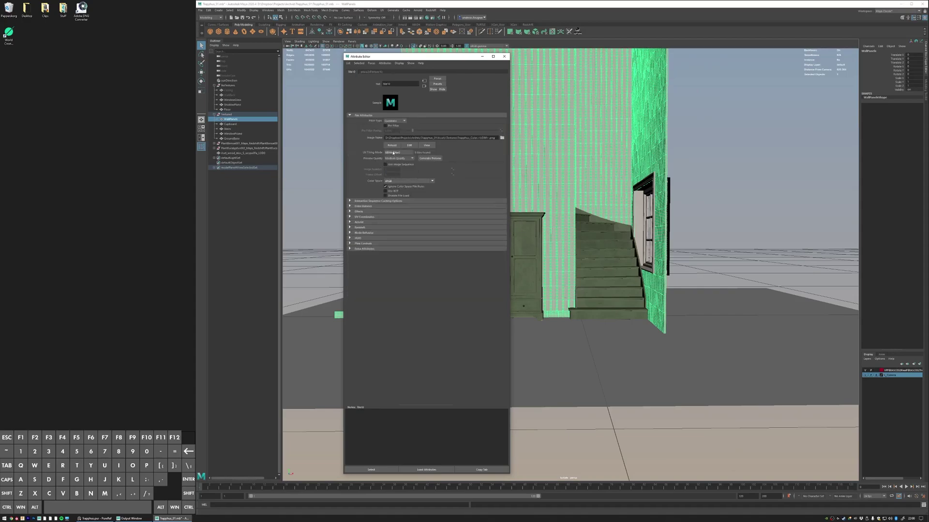
- Choose Trapphus_Color.1001.png as the image of the diffuse colour texture, close the attributes and clear the selection
click(479, 138)
click(502, 138)
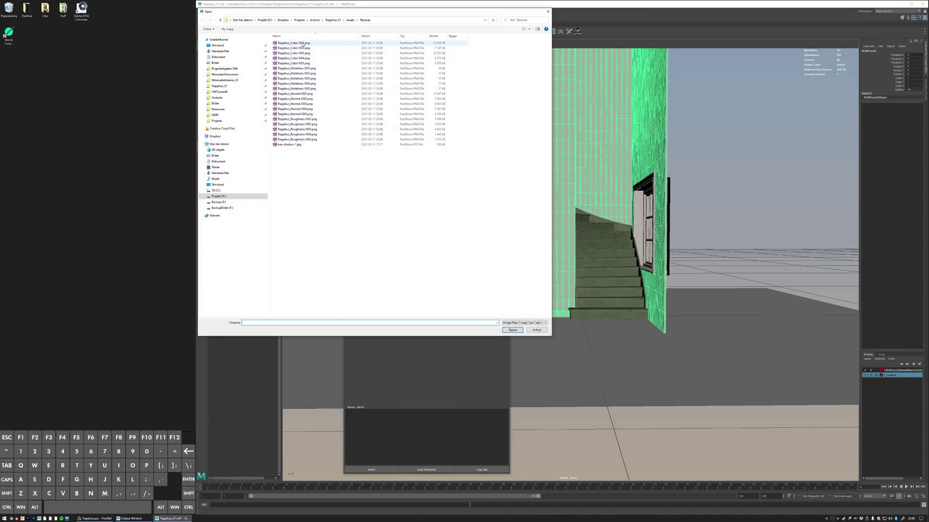
click(299, 53)
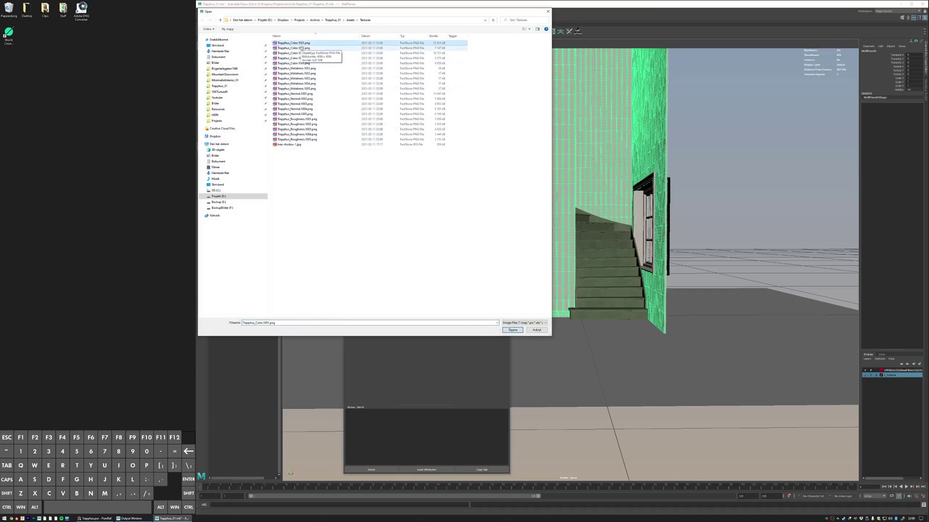
click(298, 43)
key(Return)
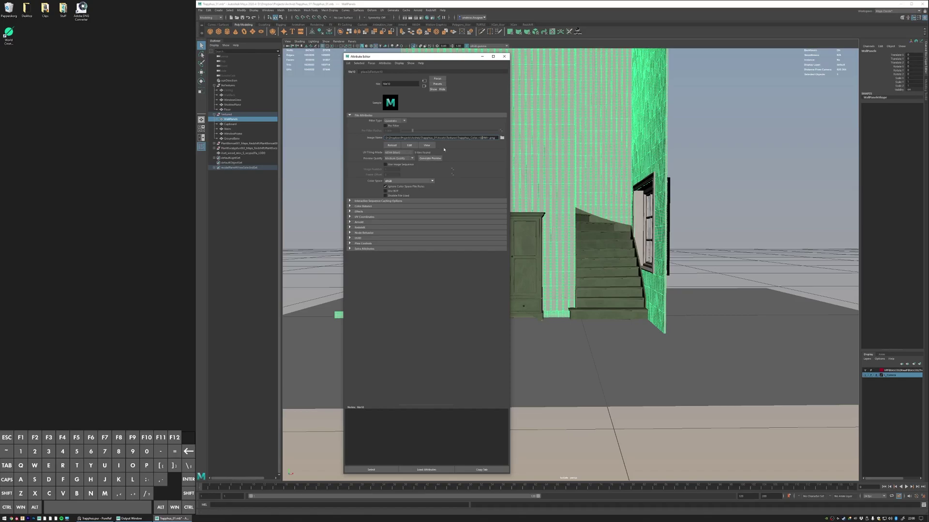
click(505, 56)
click(686, 141)
- Hide the plain grey ground plane beneath the walls, cupboard and stairs
alt+drag(683, 136, 669, 164)
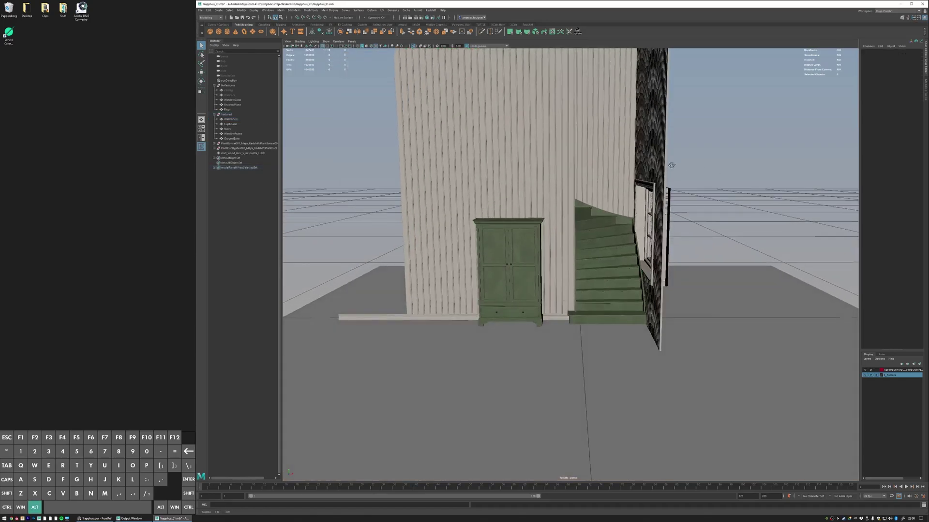
alt+right_drag(669, 164, 587, 139)
alt+drag(586, 139, 587, 193)
alt+right_drag(587, 193, 613, 200)
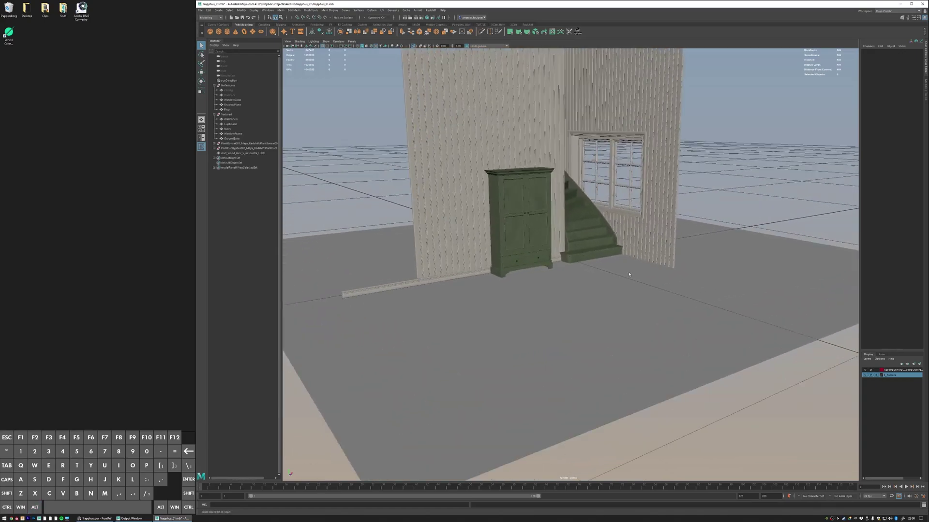
alt+drag(616, 267, 604, 282)
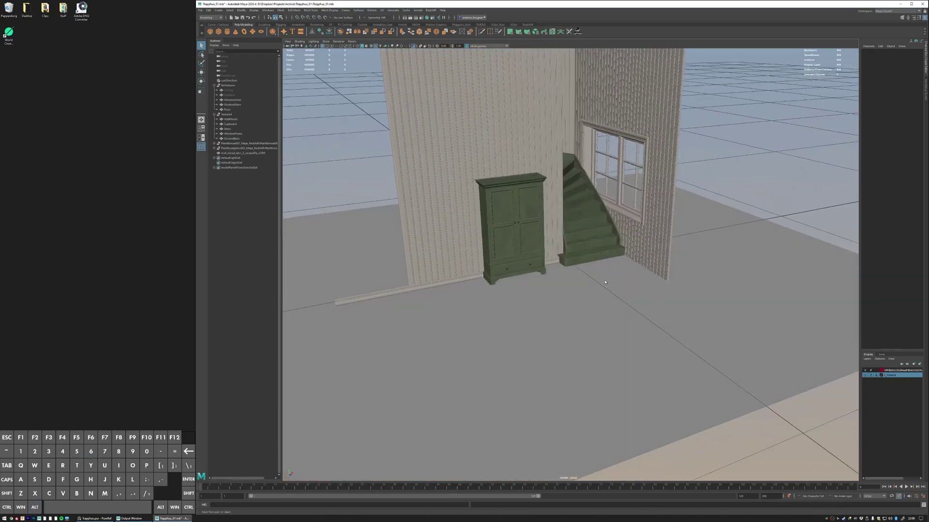
click(234, 139)
key(ctrl+h)
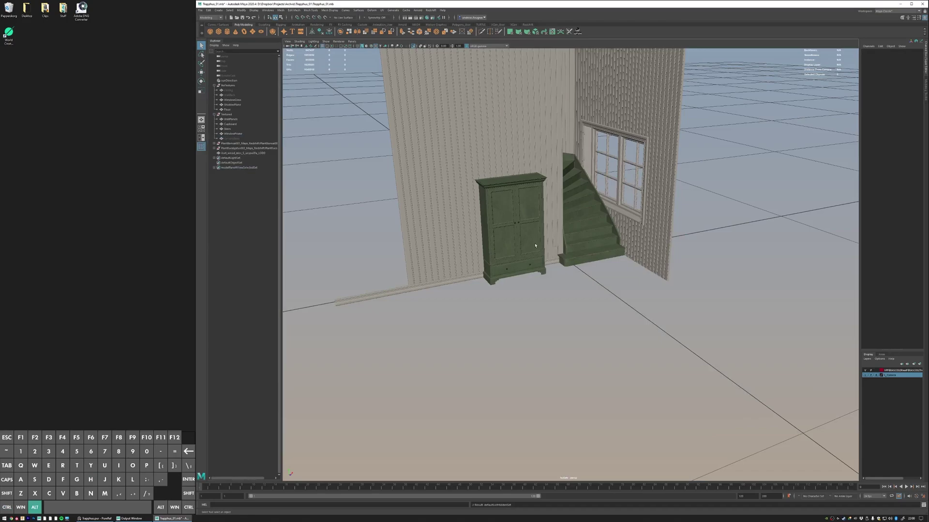
- Reveal the herringbone floor, stool and potted plants, and select the floor for a closer look
alt+right_drag(533, 244, 588, 258)
key(alt+q)
alt+drag(588, 258, 577, 258)
click(588, 217)
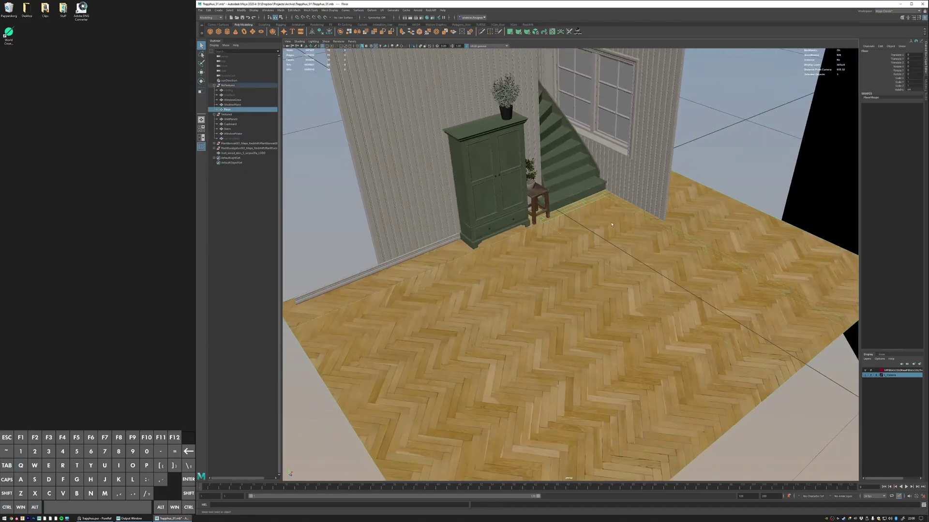
alt+scroll(582, 203, up, 6)
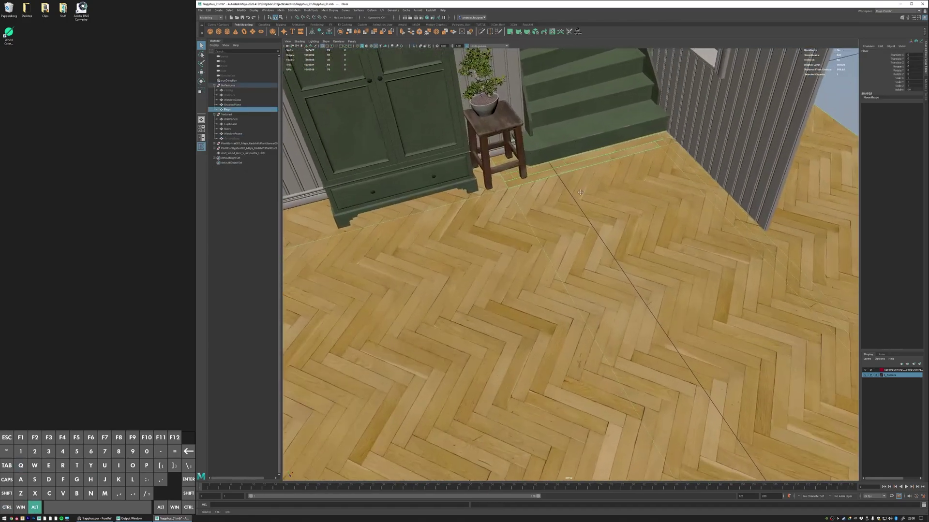
alt+scroll(581, 192, up, 3)
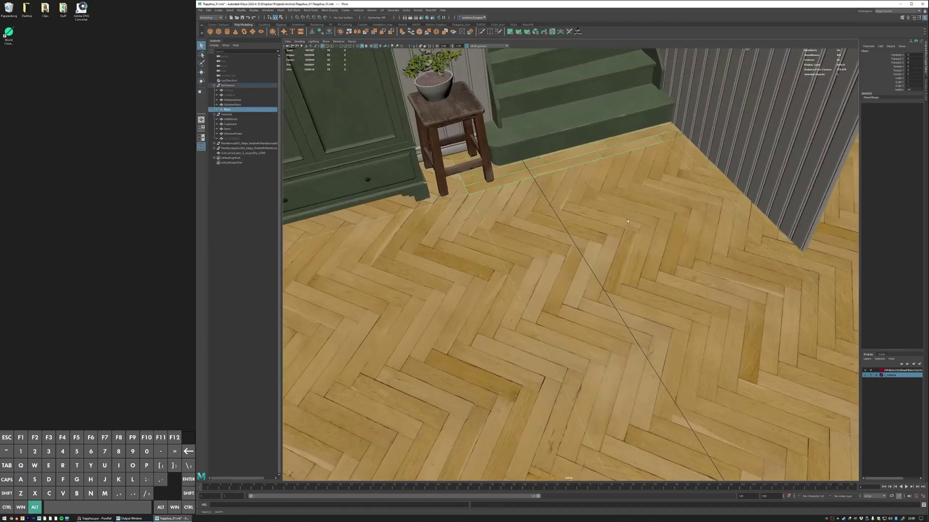
alt+scroll(532, 178, up, 3)
alt+middle_drag(532, 178, 527, 220)
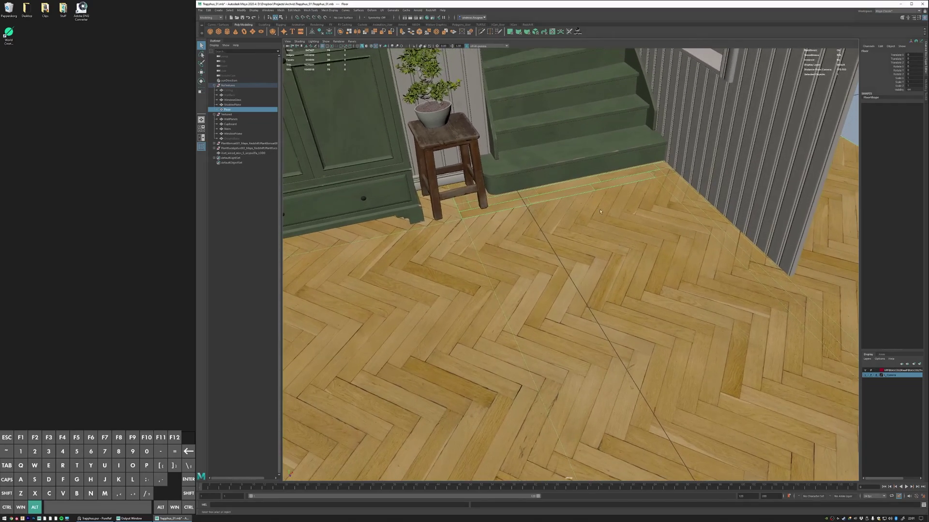
alt+scroll(528, 220, down, 2)
- Review the floor's material attributes and close them
key(ctrl+a)
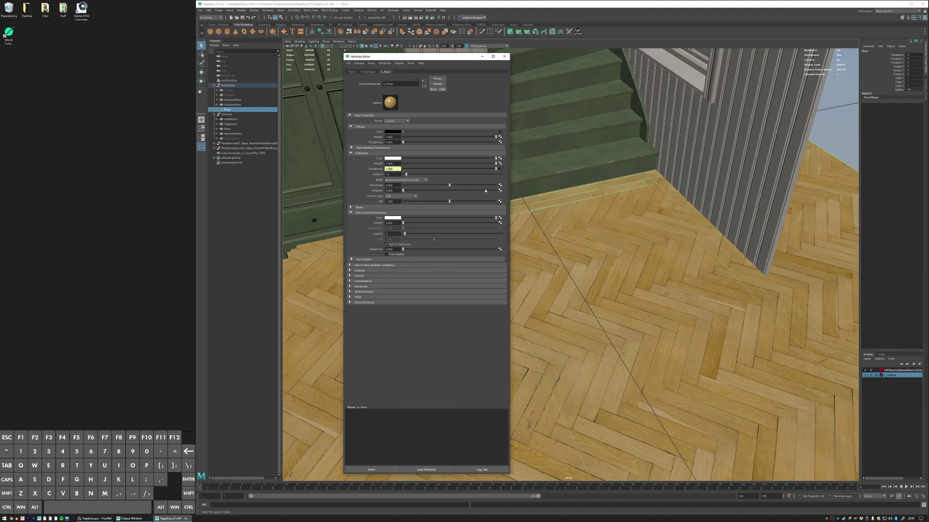
alt+drag(451, 145, 626, 149)
alt+right_drag(626, 149, 584, 140)
alt+middle_drag(584, 140, 586, 183)
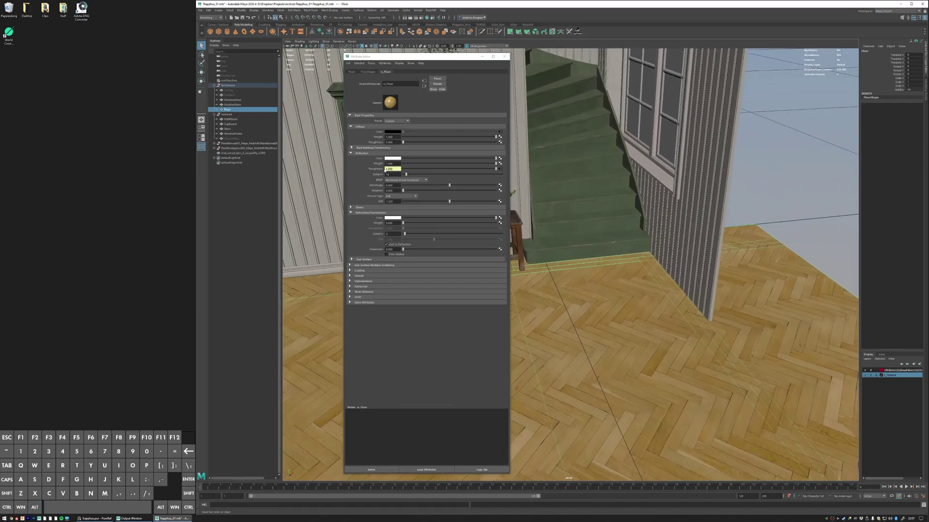
click(505, 57)
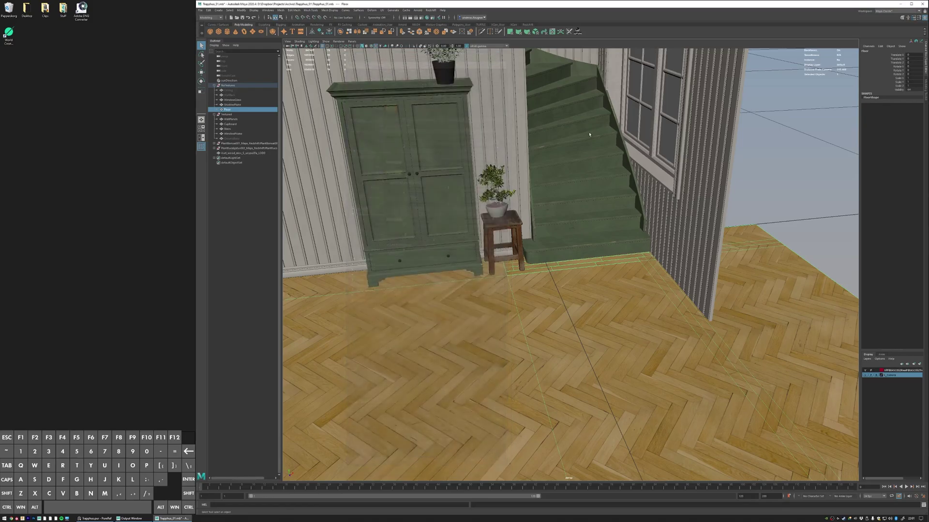
- Examine the room with its plants and stool from the front and from farther out, and deselect the floor
alt+drag(587, 203, 595, 166)
alt+right_drag(595, 166, 539, 148)
alt+middle_drag(538, 148, 590, 220)
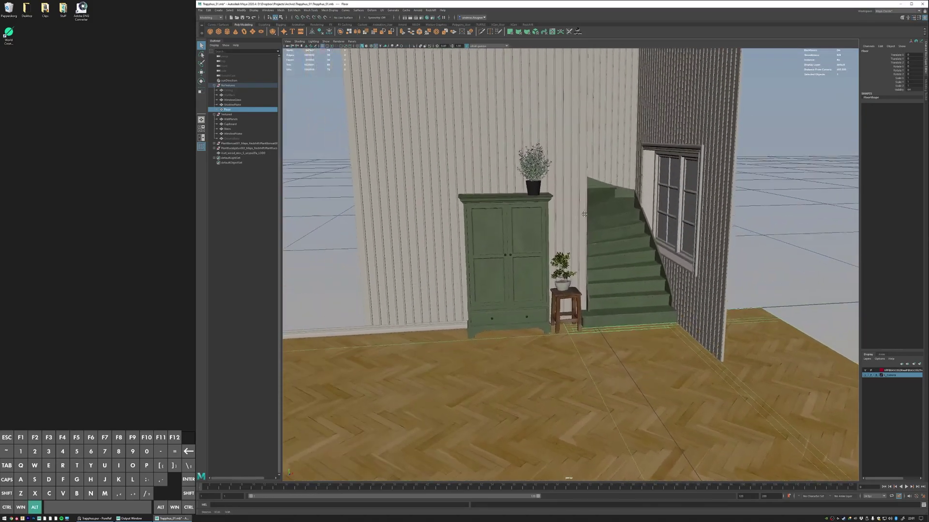
alt+right_drag(589, 219, 651, 213)
alt+drag(650, 213, 617, 200)
alt+right_drag(617, 199, 575, 191)
alt+drag(575, 191, 649, 205)
click(696, 199)
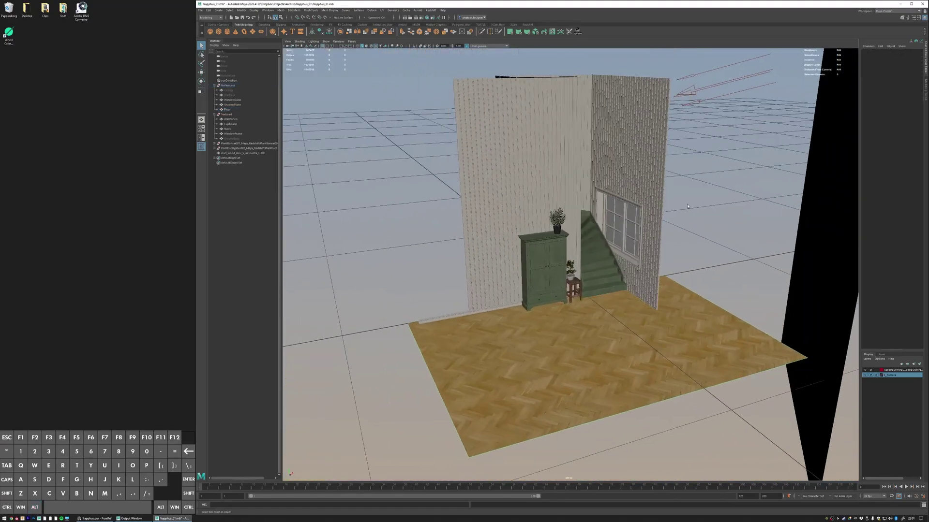
- Select the large shadow plane outside the room and inspect its material attributes, expanding the Overall settings
alt+right_drag(692, 199, 617, 186)
alt+middle_drag(617, 186, 547, 170)
mouse_move(547, 169)
alt+mouse_down()
mouse_move(641, 182)
mouse_move(658, 151)
mouse_move(605, 158)
mouse_move(581, 182)
mouse_move(565, 169)
alt+mouse_up()
click(641, 182)
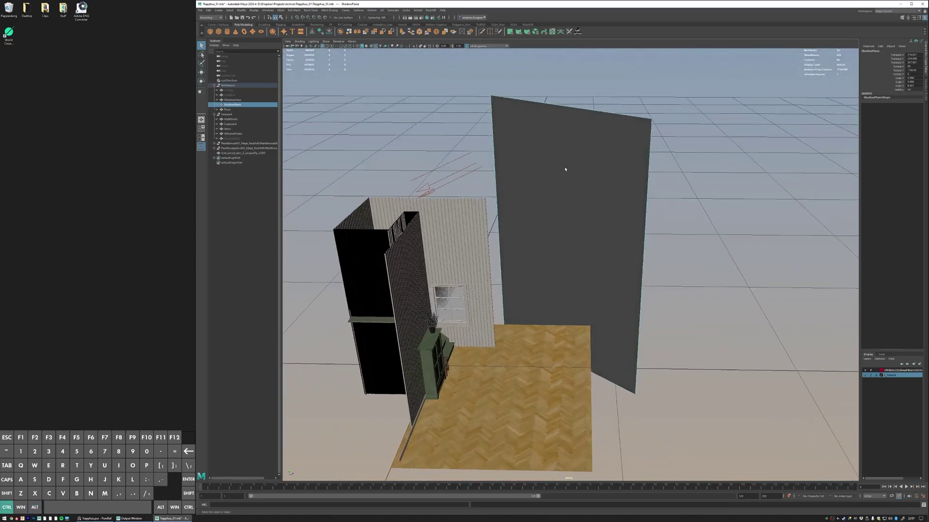
key(ctrl+a)
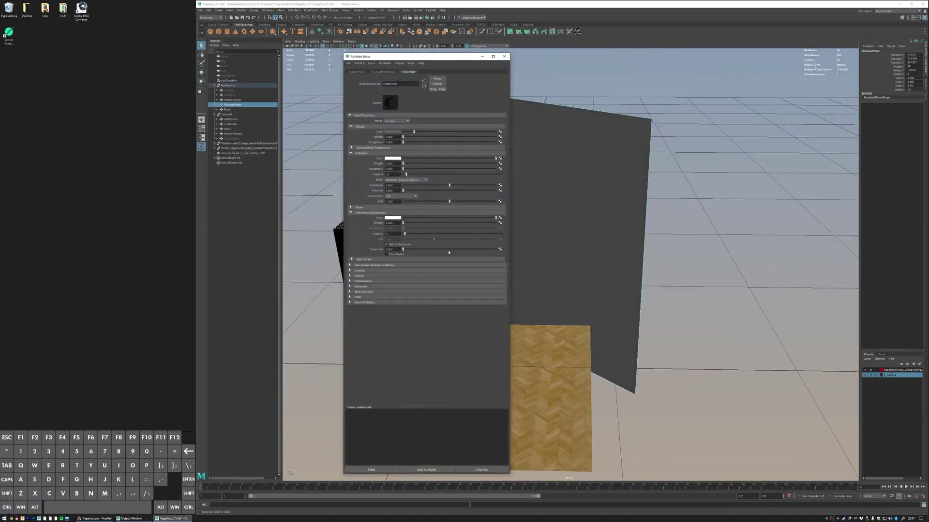
click(367, 147)
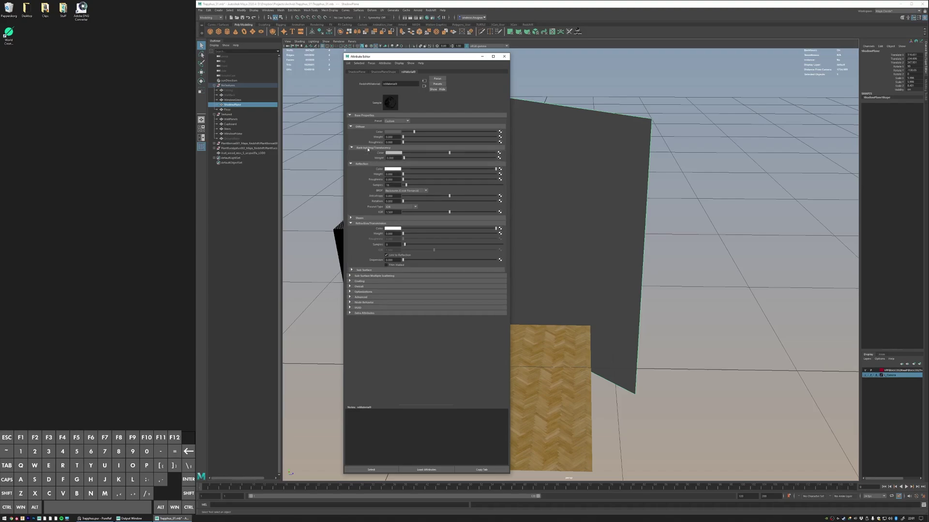
click(367, 148)
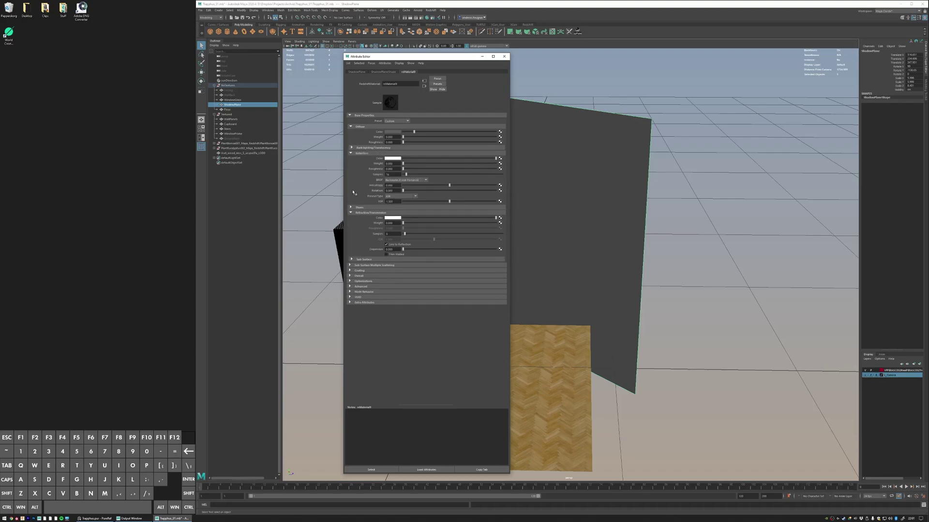
click(360, 276)
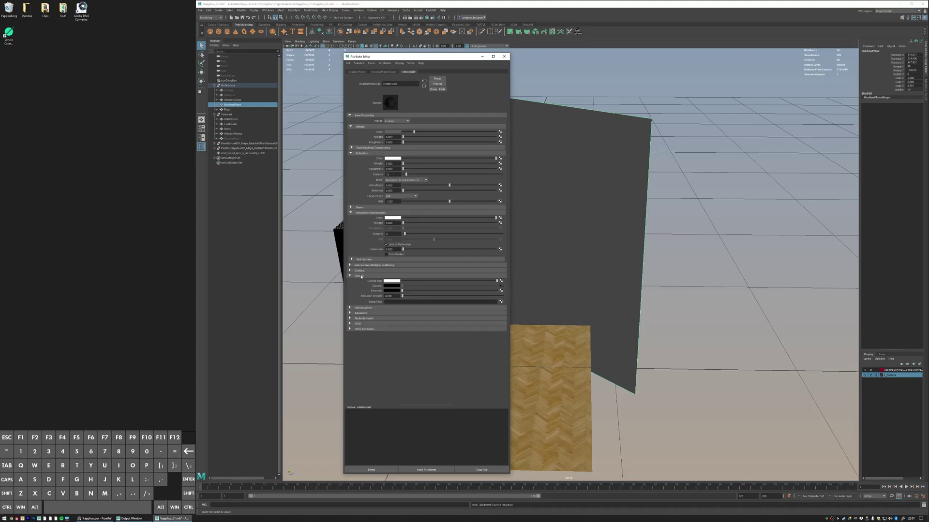
- View the tree-silhouette image mapped to the shadow plane material's opacity, and close the image and the attributes
click(502, 289)
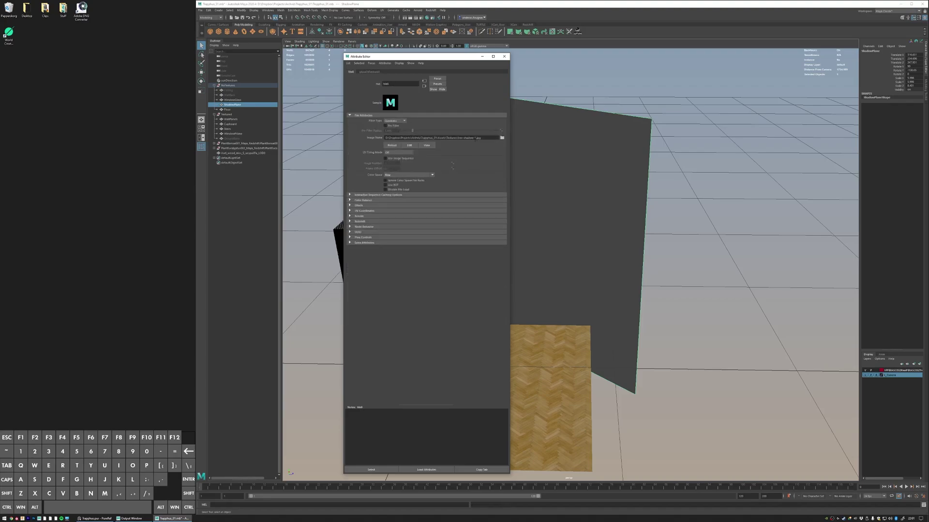
click(426, 146)
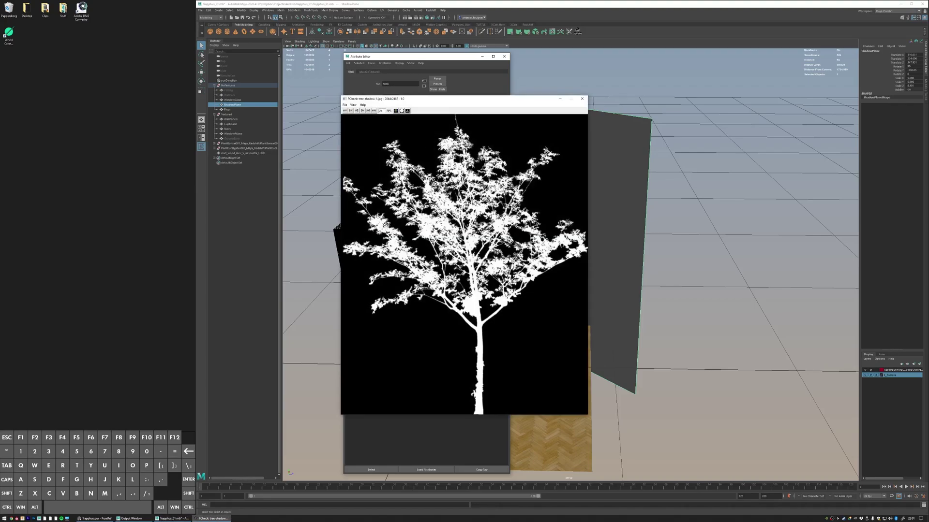
click(582, 98)
click(504, 57)
alt+drag(527, 216, 110, 231)
- Switch to the PureRef board and examine how sunlight and shadows fall in the two staircase reference photos
click(94, 519)
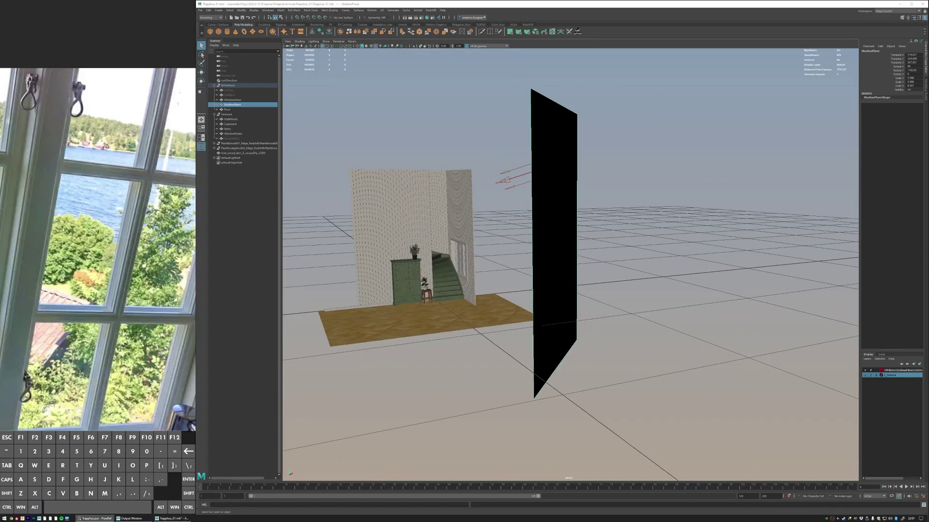
scroll(77, 251, down, 10)
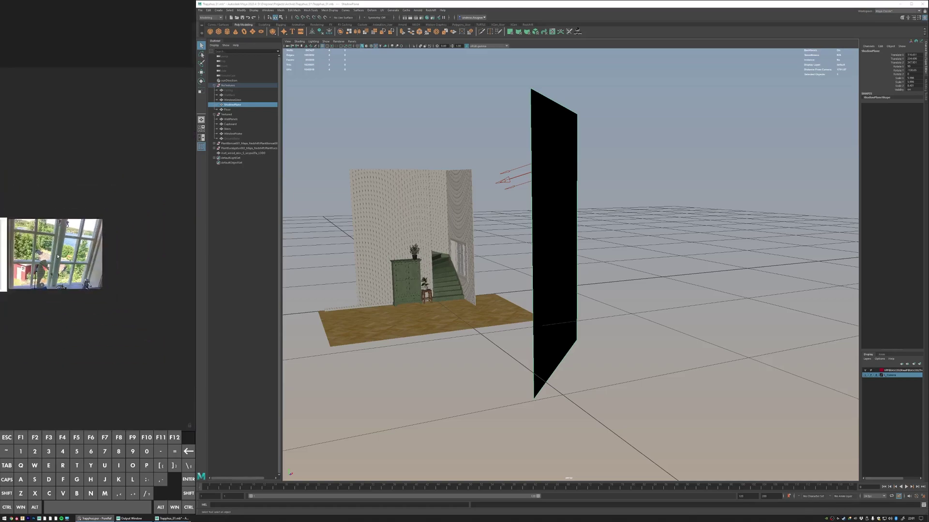
middle_drag(98, 238, 173, 150)
middle_drag(33, 371, 100, 197)
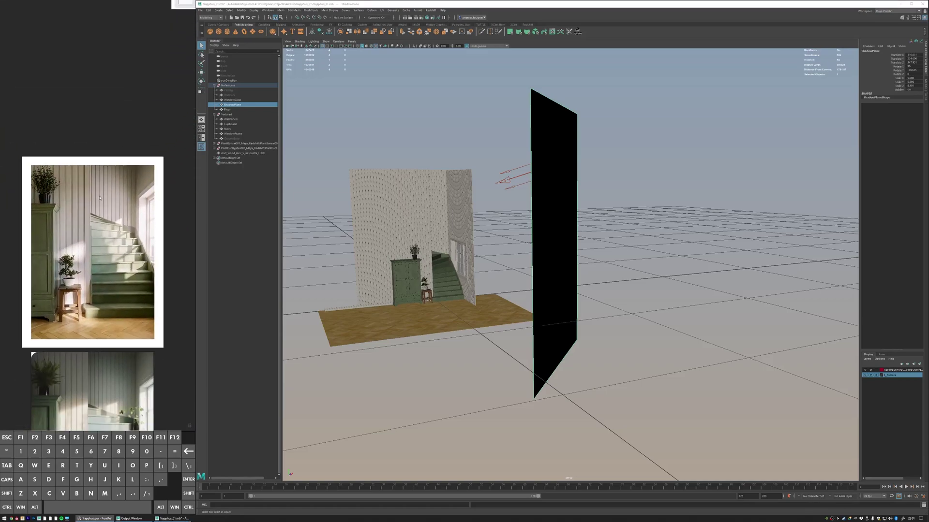
scroll(83, 278, up, 4)
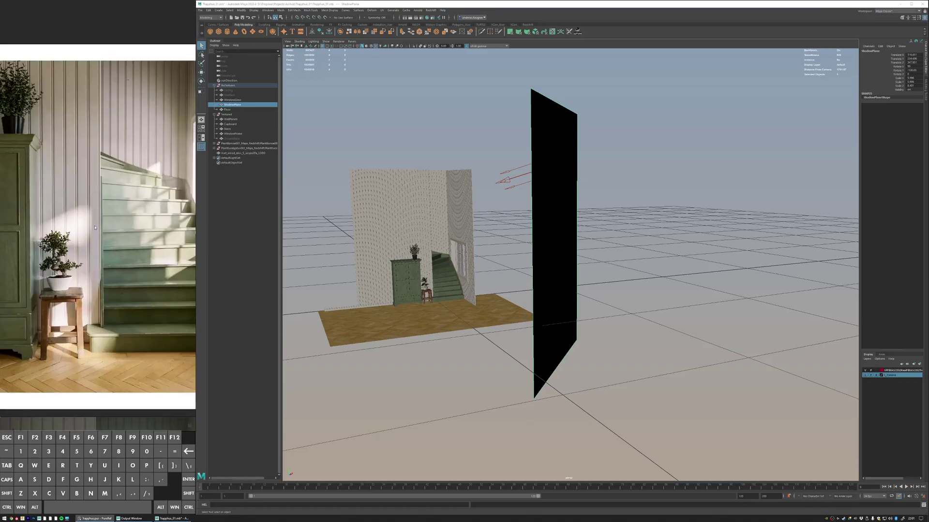
middle_drag(159, 222, 123, 221)
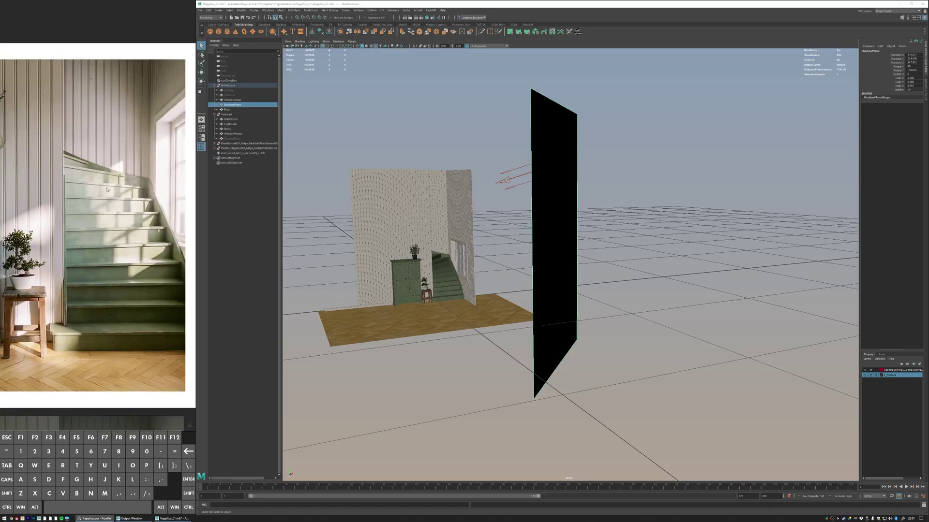
scroll(107, 190, down, 5)
scroll(126, 262, up, 5)
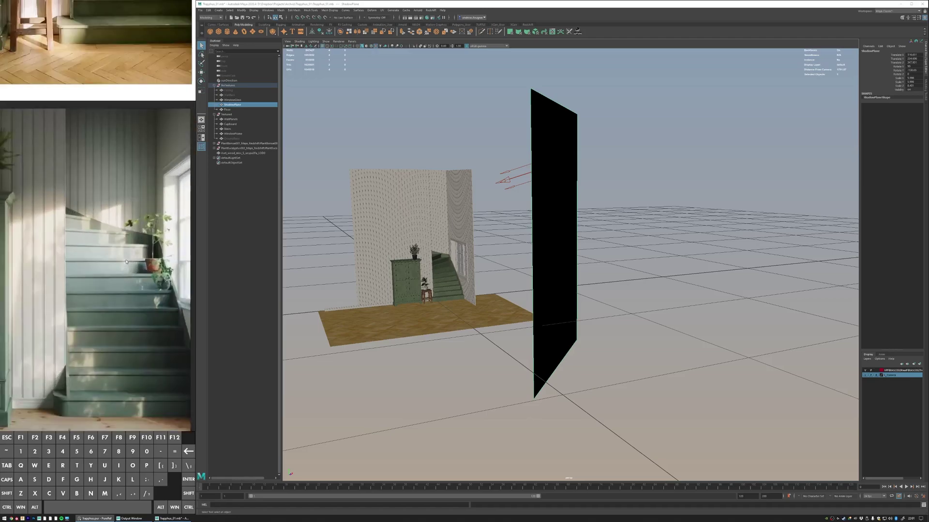
scroll(126, 262, up, 1)
scroll(93, 229, down, 3)
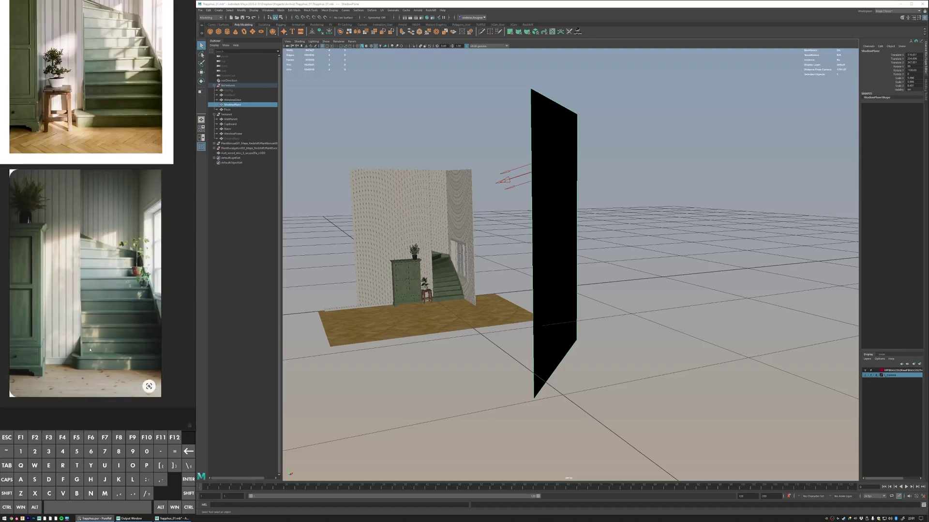
middle_drag(107, 169, 119, 251)
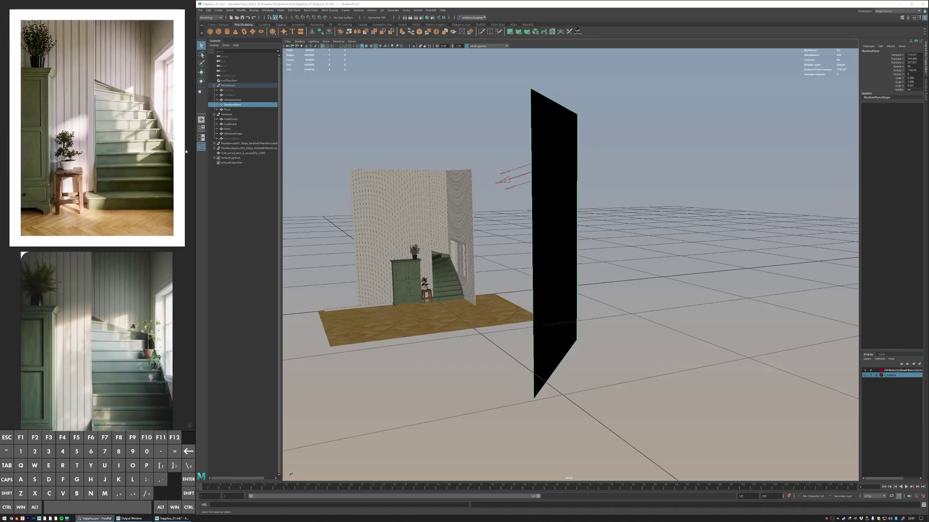
- Deselect the shadow plane, review the Common and Output render settings down to the Physical Sun & Sky environment, and close them
click(497, 127)
alt+drag(483, 147, 497, 157)
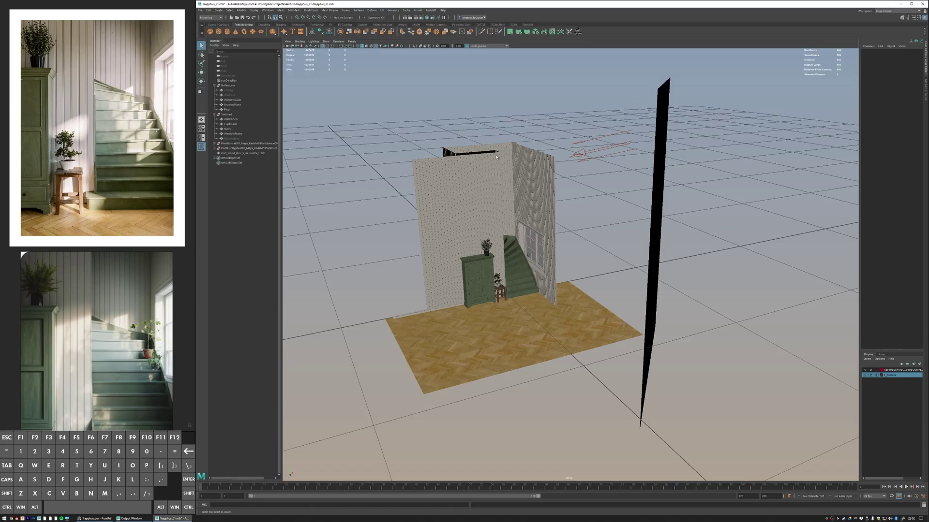
alt+drag(529, 128, 442, 130)
alt+right_drag(442, 130, 507, 146)
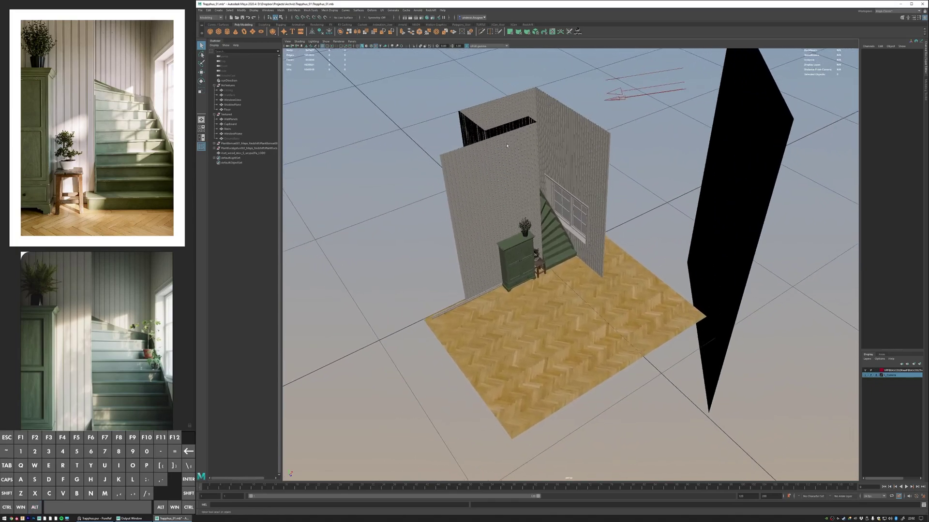
click(421, 17)
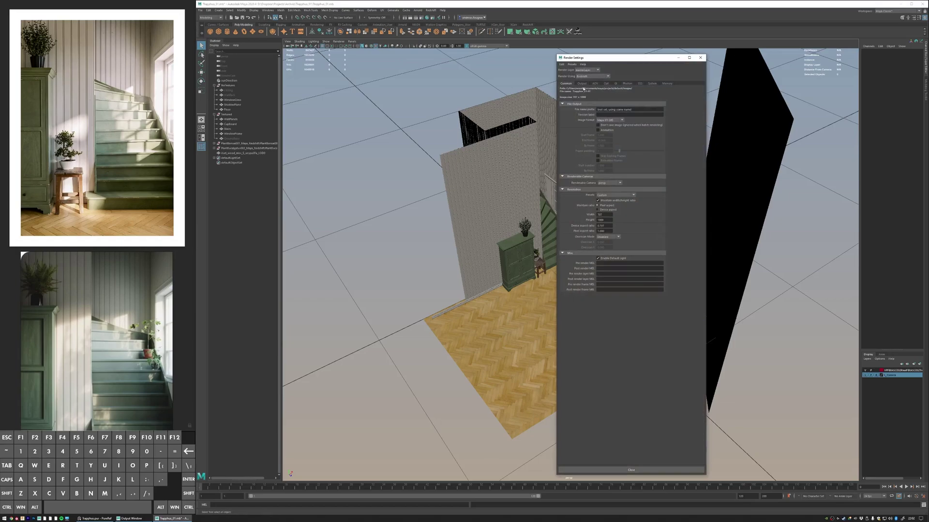
click(582, 84)
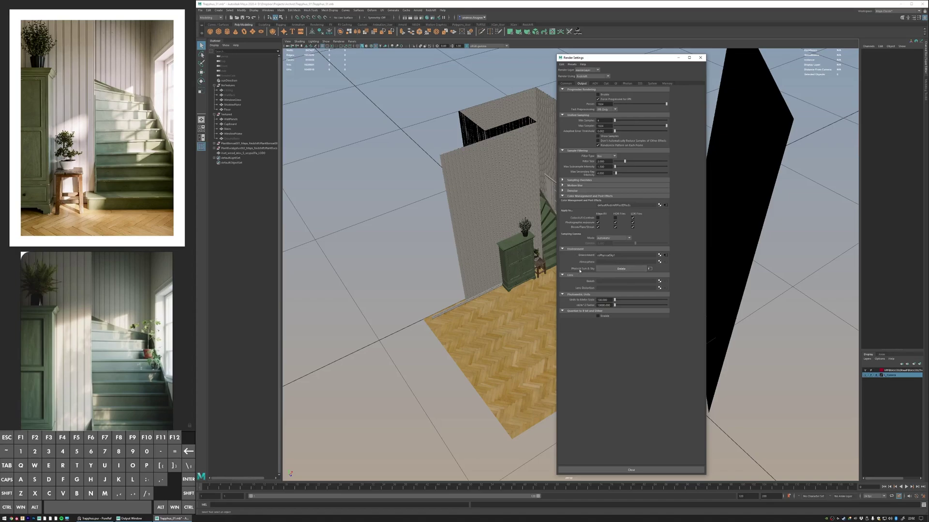
click(700, 57)
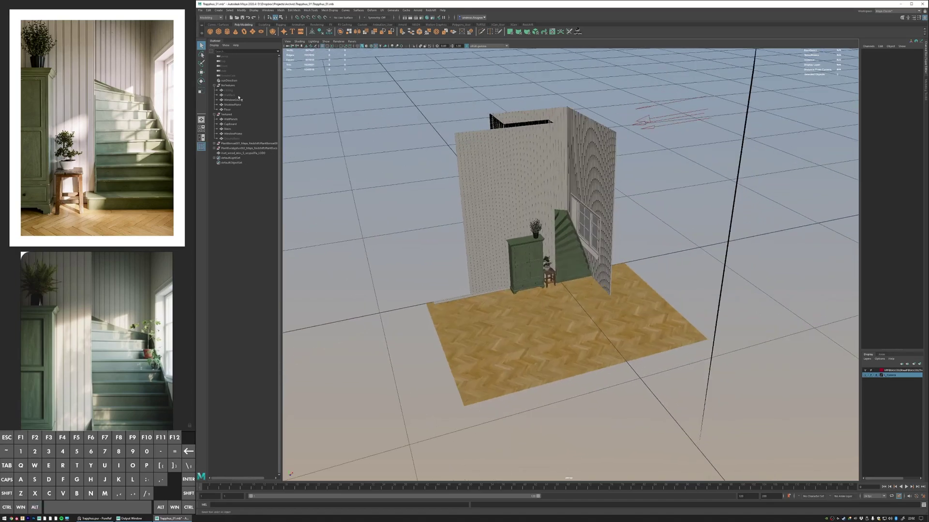
- Turn off DAG Objects Only in the Outliner, select the rsPhysicalSky1 node and show its attributes
click(230, 80)
click(213, 45)
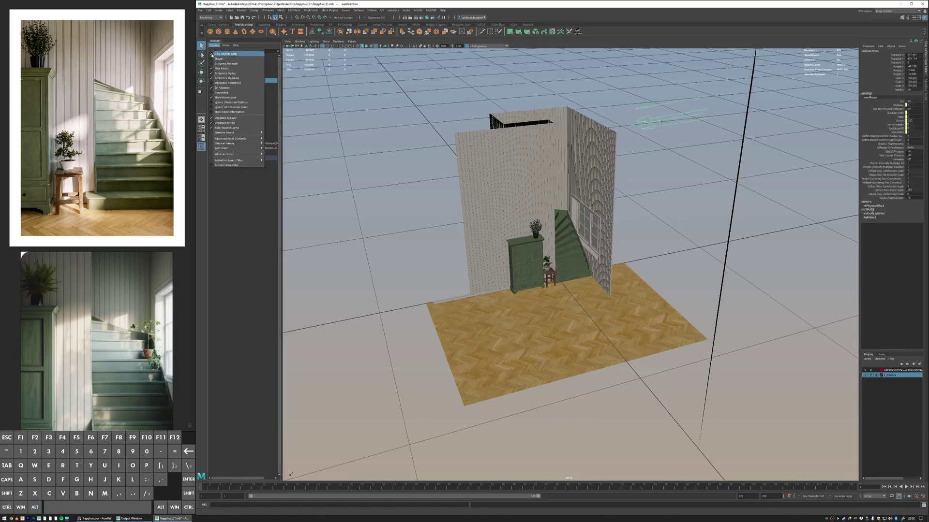
click(212, 54)
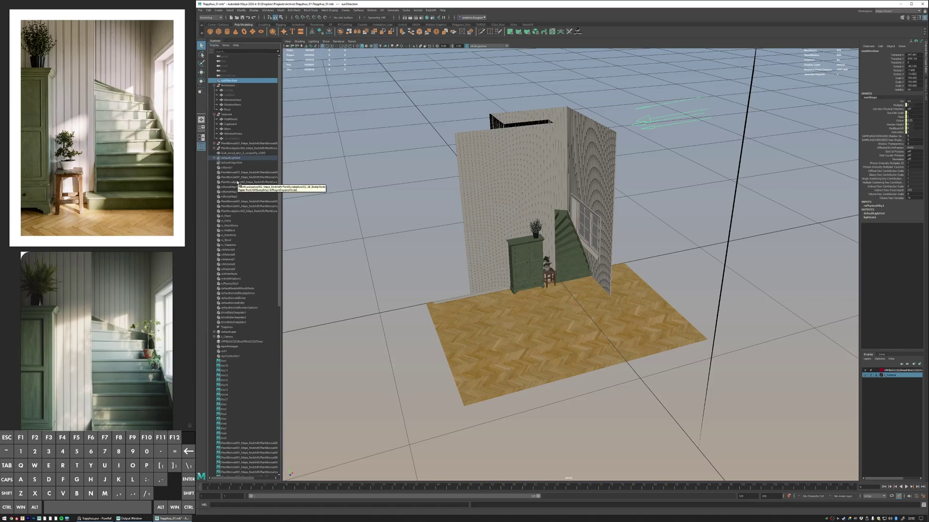
click(230, 284)
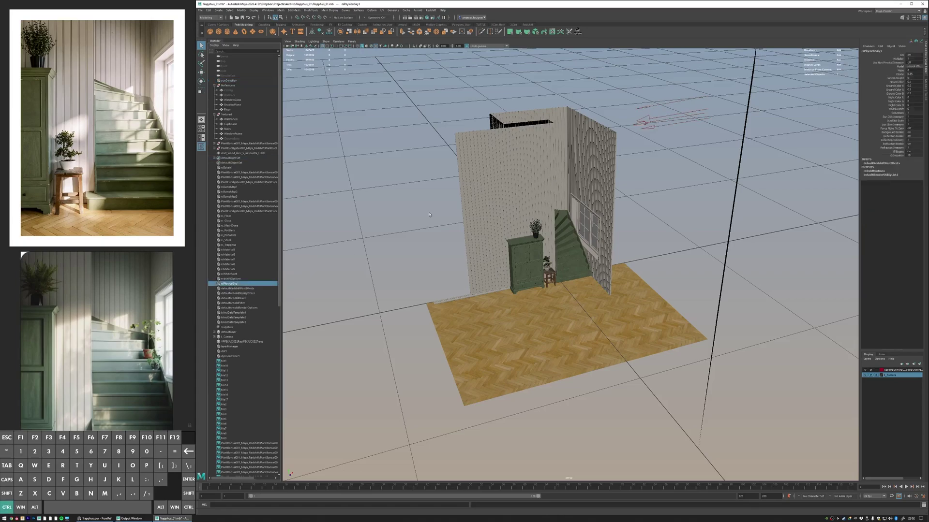
key(ctrl+a)
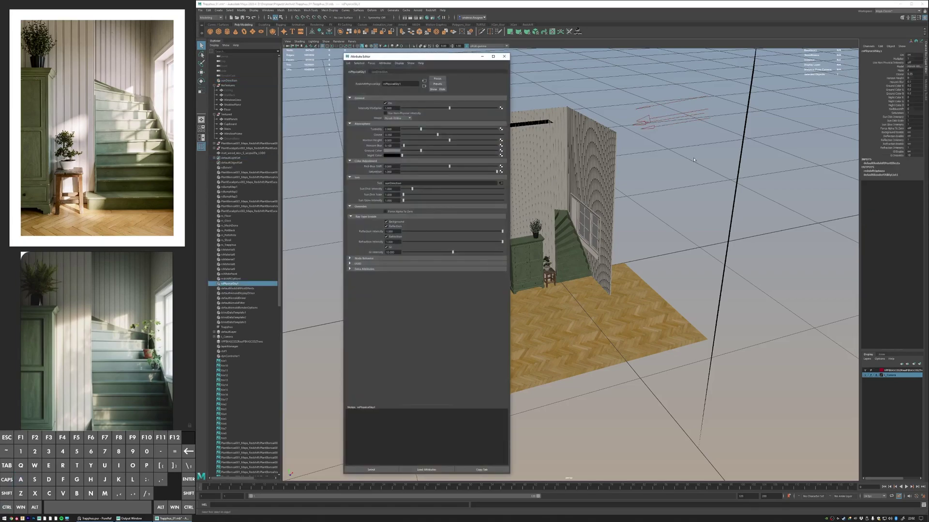
- Select the sun light beside the room, inspect its attributes and placement, then deselect it and close the attributes
alt+drag(693, 160, 695, 100)
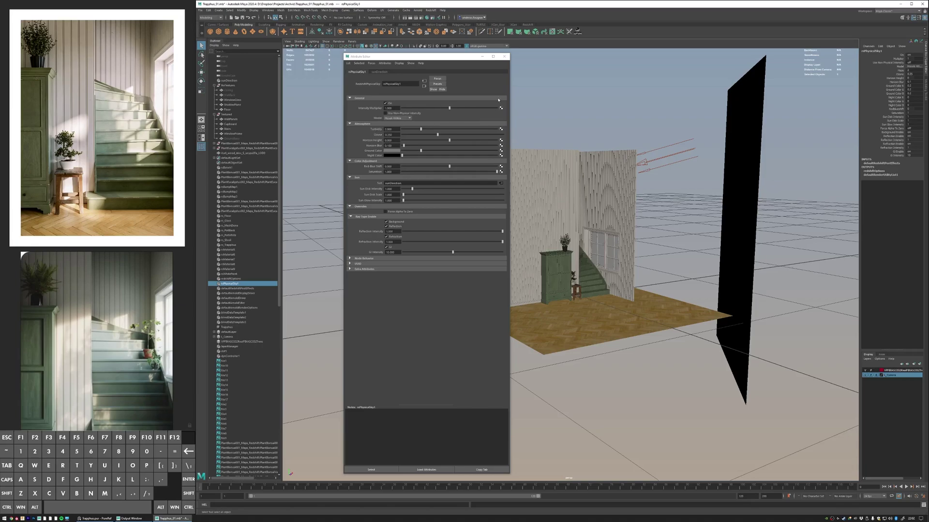
click(672, 145)
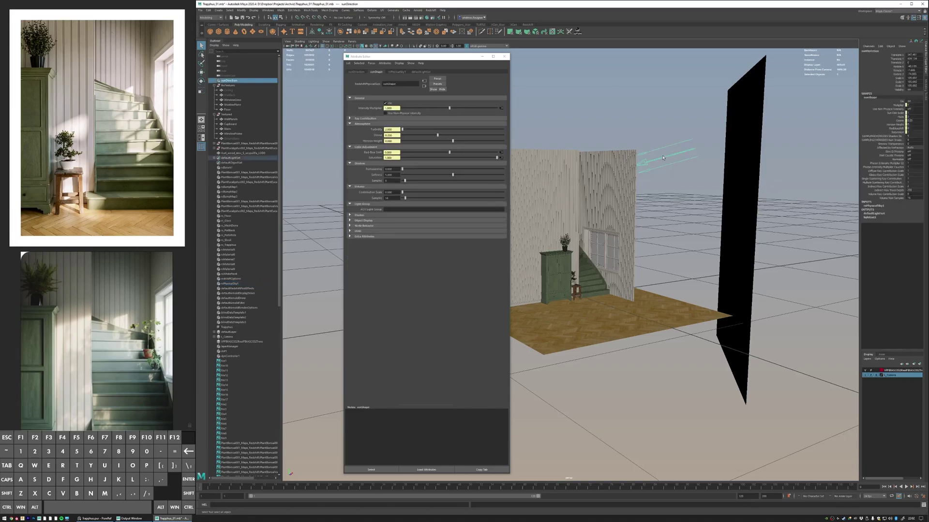
alt+drag(662, 158, 620, 119)
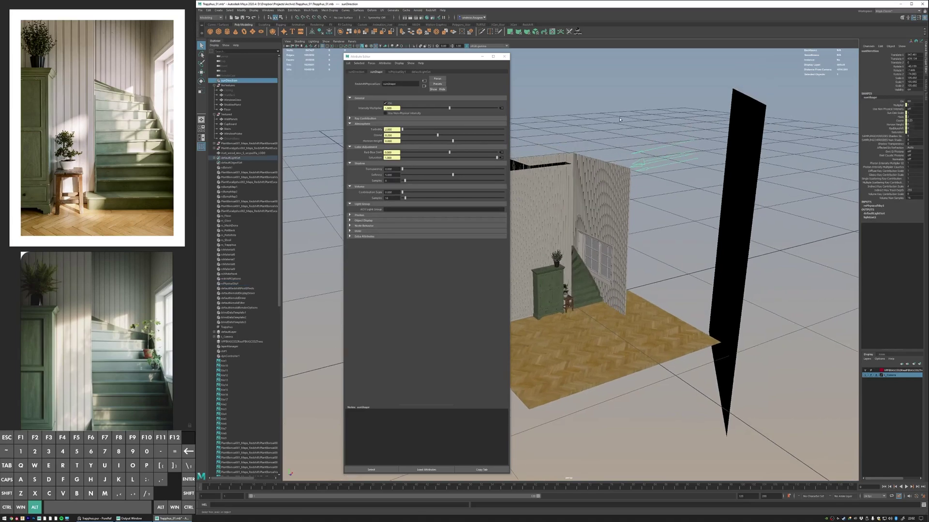
alt+right_drag(619, 119, 670, 116)
key(w)
alt+drag(677, 114, 644, 127)
alt+right_drag(644, 127, 663, 131)
click(640, 123)
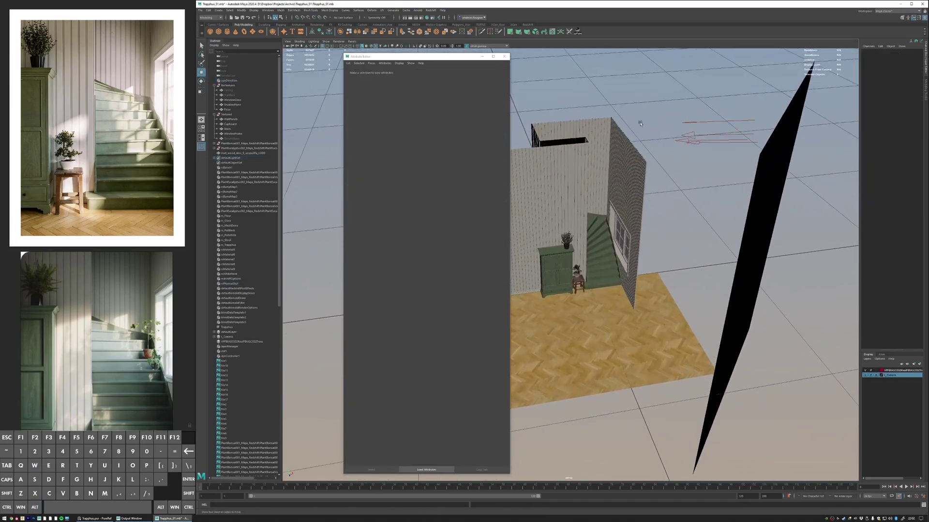
click(504, 56)
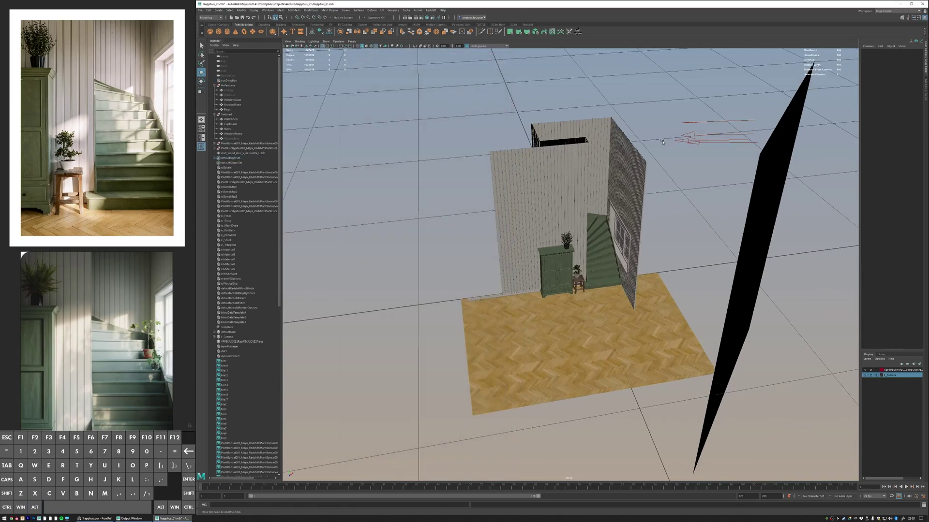
- Reselect the sunDirection light, review its shape attributes again and close them, leaving the light selected
alt+drag(664, 145, 687, 148)
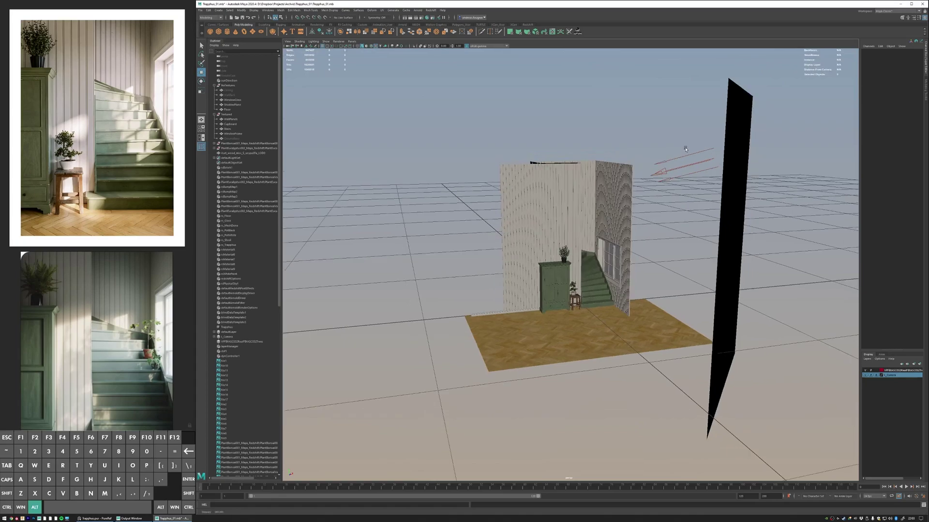
click(691, 149)
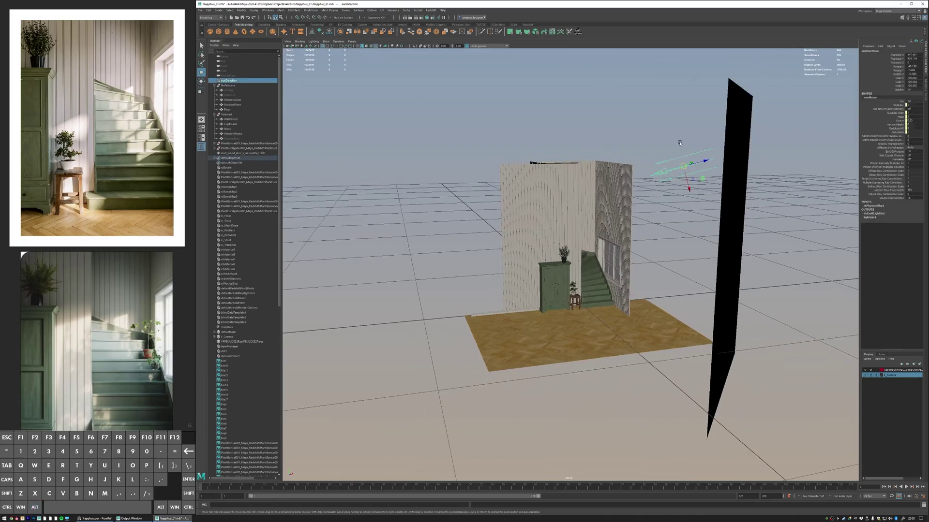
click(635, 131)
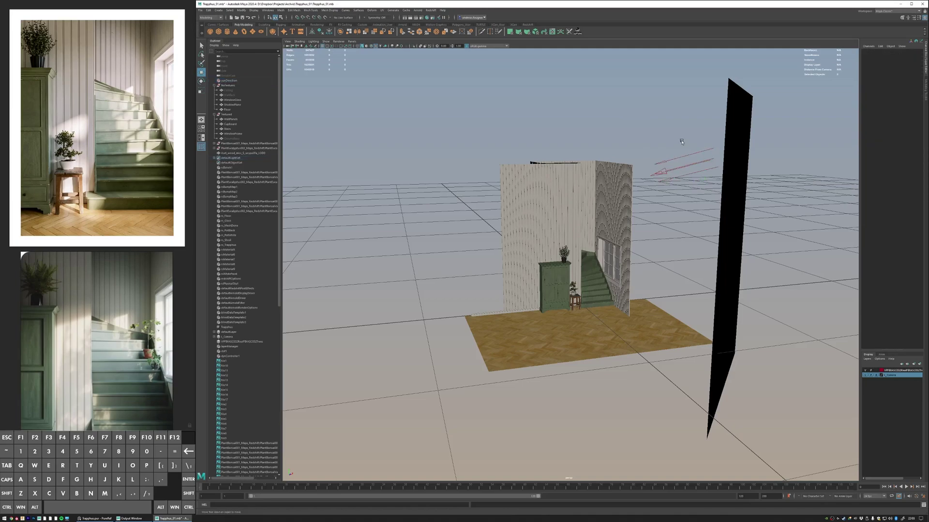
click(682, 156)
key(ctrl+a)
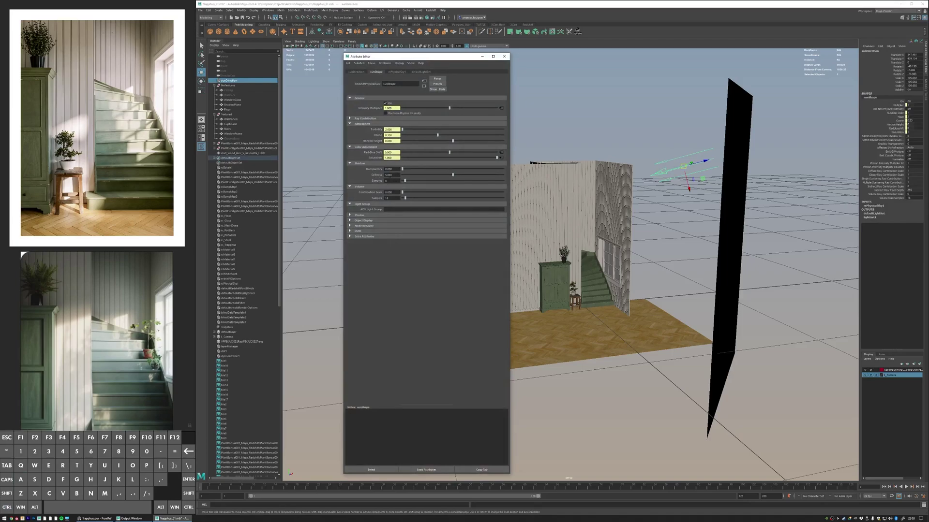
key(Return)
click(504, 57)
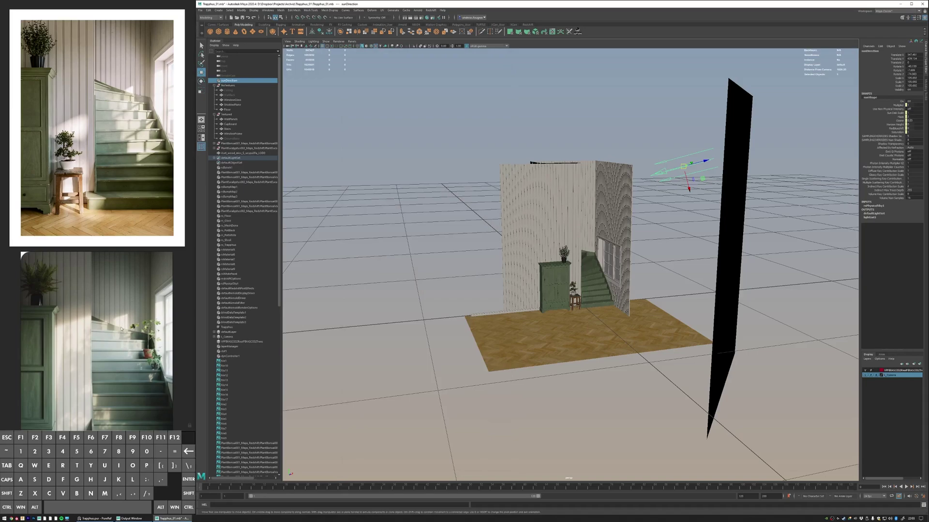
- Compare the sharpness of the sun shadows on the stairs and wall in the two reference photos up close
scroll(121, 329, up, 5)
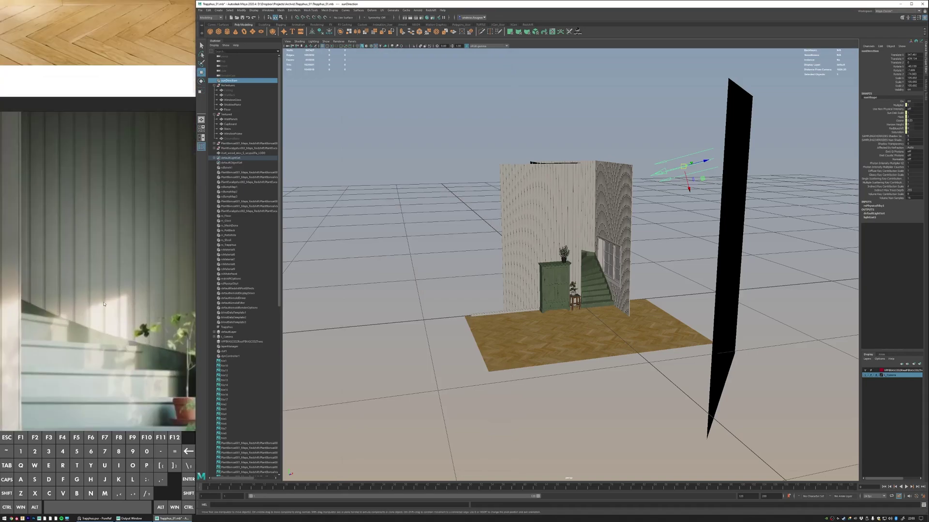
scroll(125, 285, down, 5)
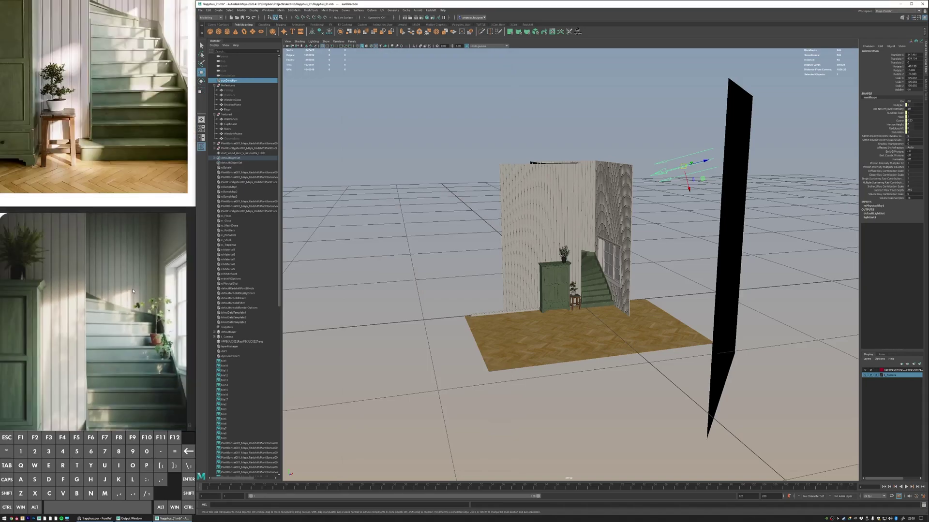
click(136, 288)
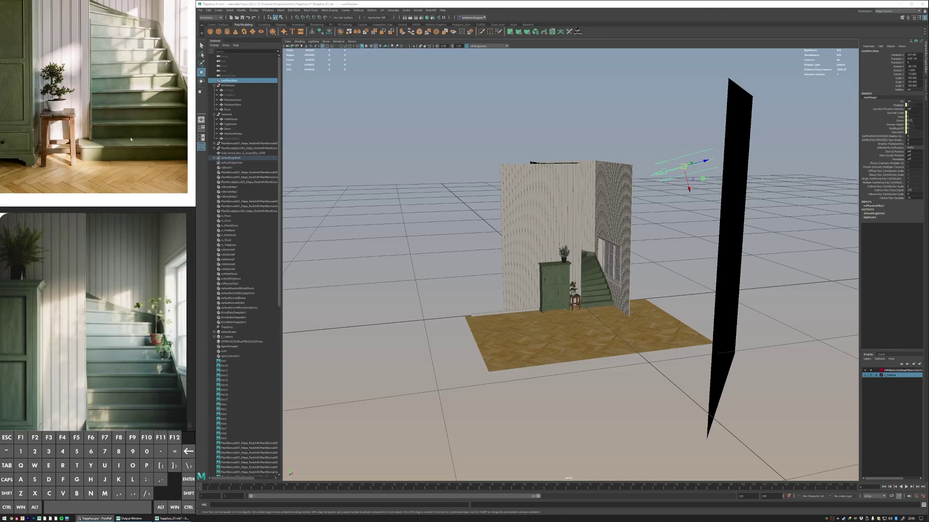
scroll(127, 109, up, 6)
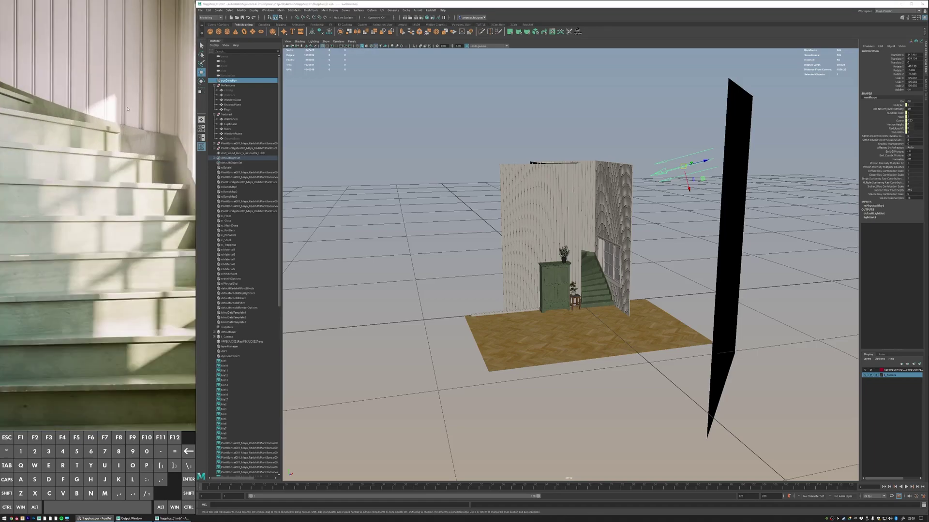
scroll(140, 113, down, 6)
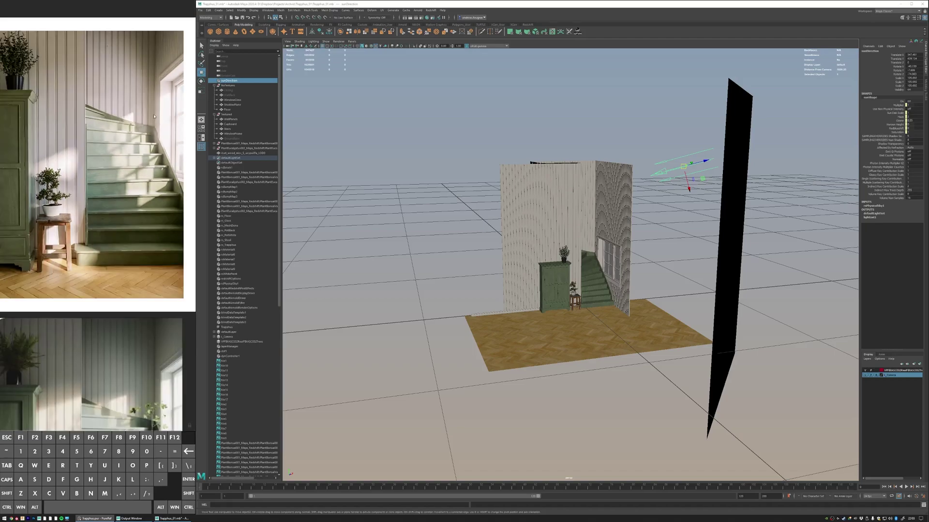
scroll(142, 169, down, 3)
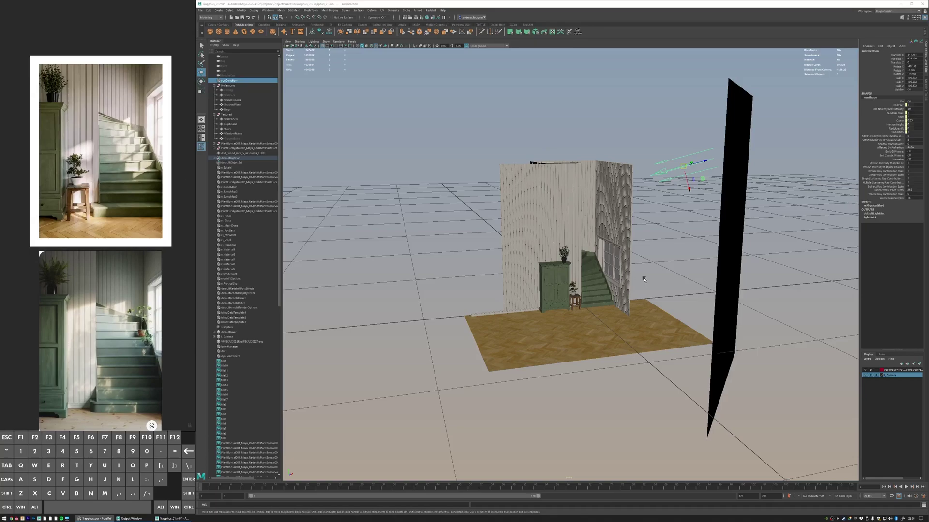
- Select the hidden Ceiling and WallBack objects in the Outliner and show them in the scene
alt+drag(556, 246, 587, 253)
alt+right_drag(587, 253, 621, 256)
key(alt+q)
key(alt+q)
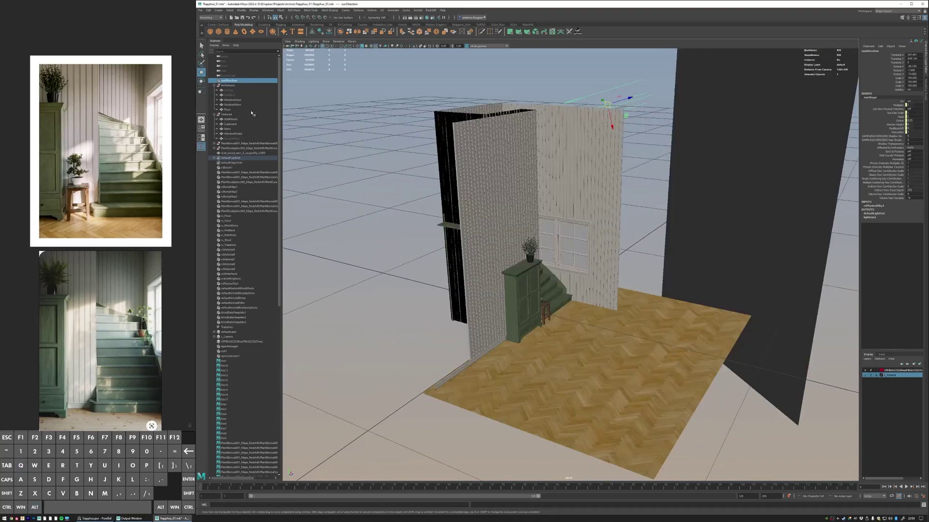
drag(228, 90, 231, 96)
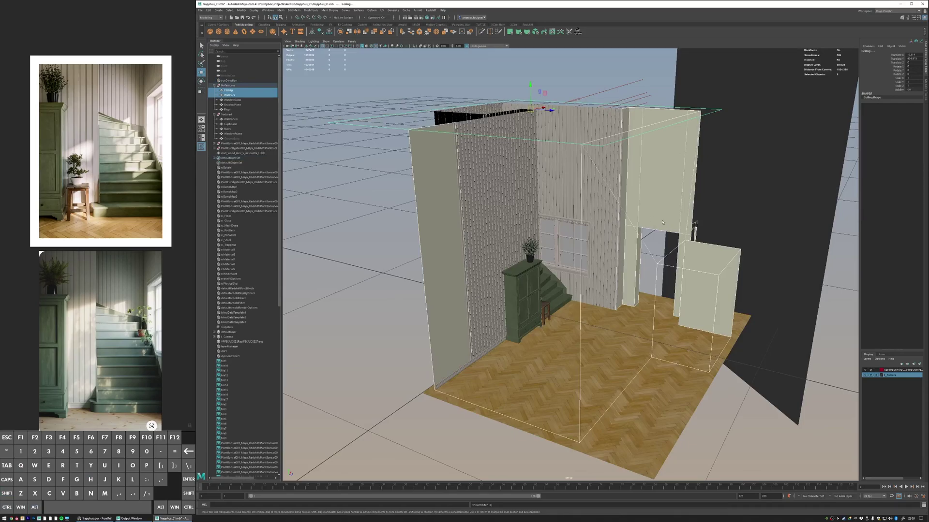
- Select WallBack alone, pick the faces around its window opening, and return to object selection
alt+drag(580, 232, 639, 221)
alt+right_drag(639, 221, 659, 217)
click(672, 197)
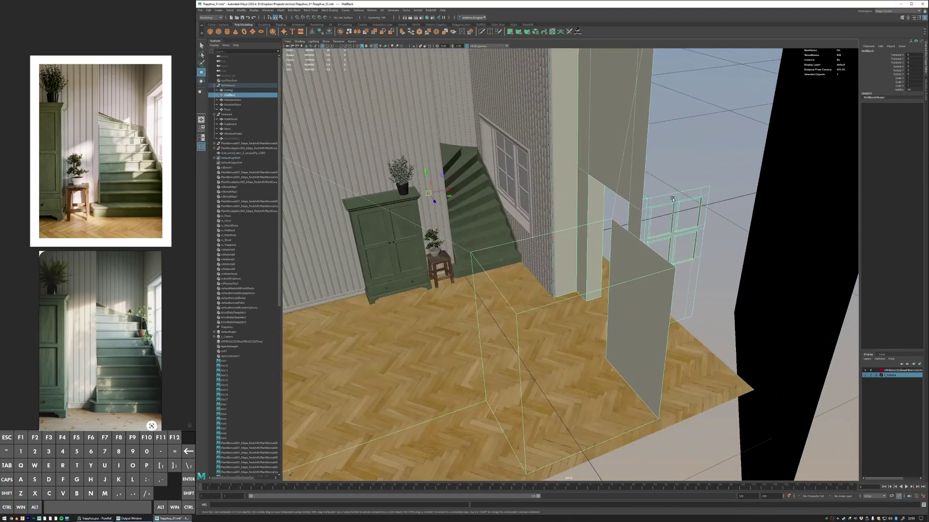
key(F11)
drag(719, 169, 654, 245)
right_drag(683, 232, 671, 202)
- Examine the sunlight on the wall and stairs in the first reference photo, and compare it with the enclosed room
scroll(86, 150, up, 4)
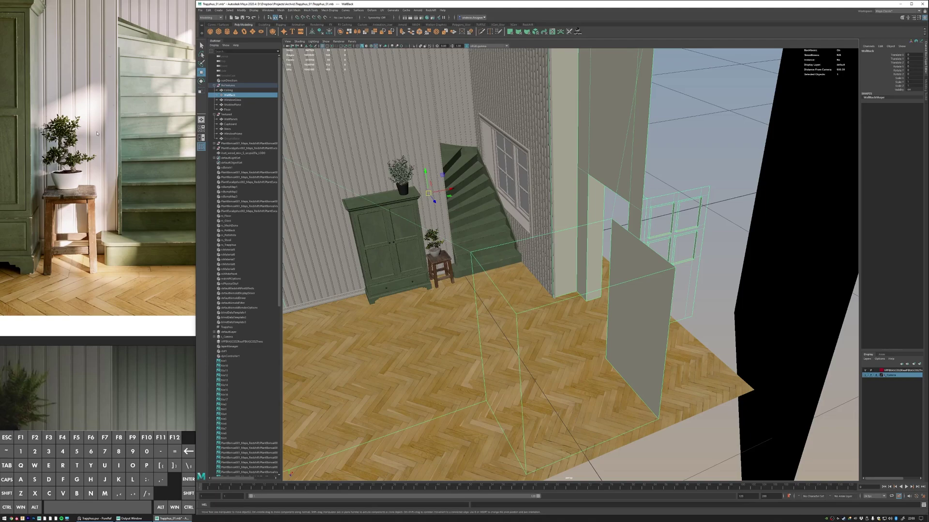
scroll(109, 187, down, 5)
middle_drag(109, 185, 88, 190)
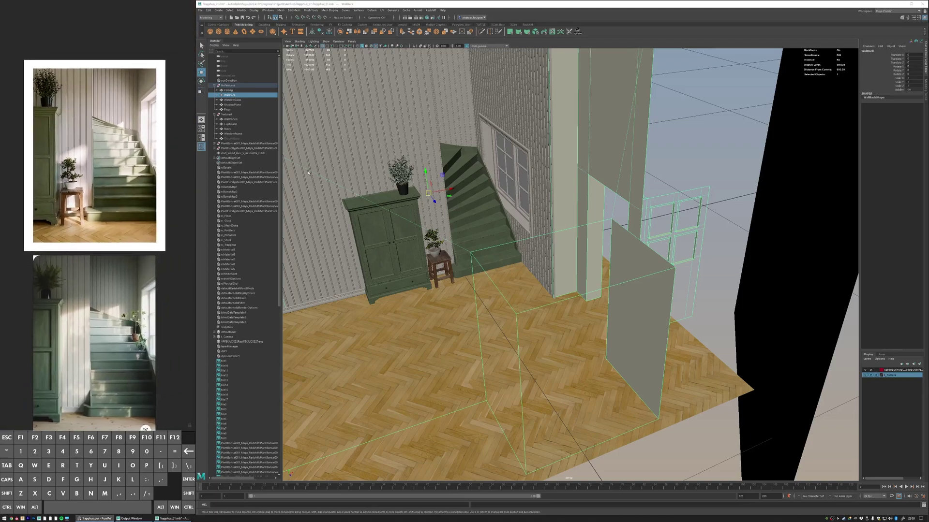
alt+right_drag(618, 202, 486, 167)
alt+middle_drag(486, 167, 550, 165)
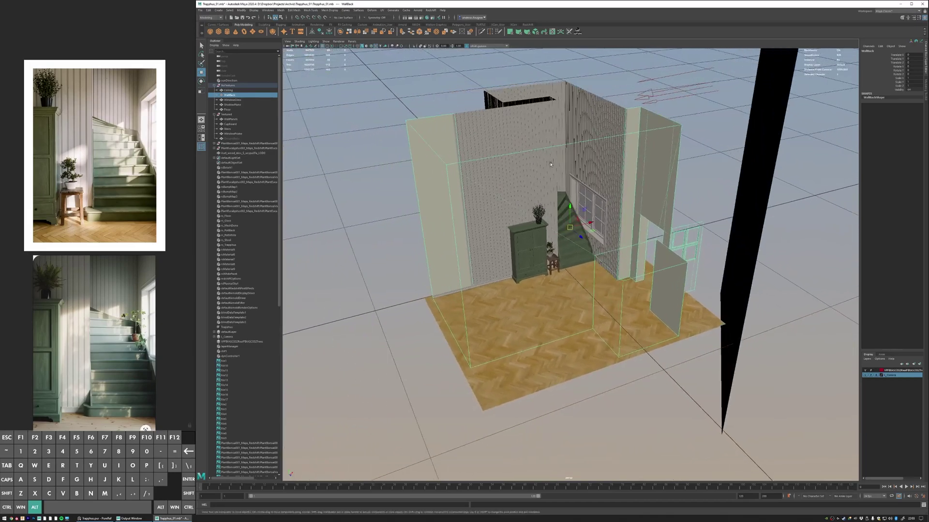
alt+drag(551, 165, 615, 154)
alt+right_drag(615, 154, 598, 141)
alt+middle_drag(599, 142, 565, 147)
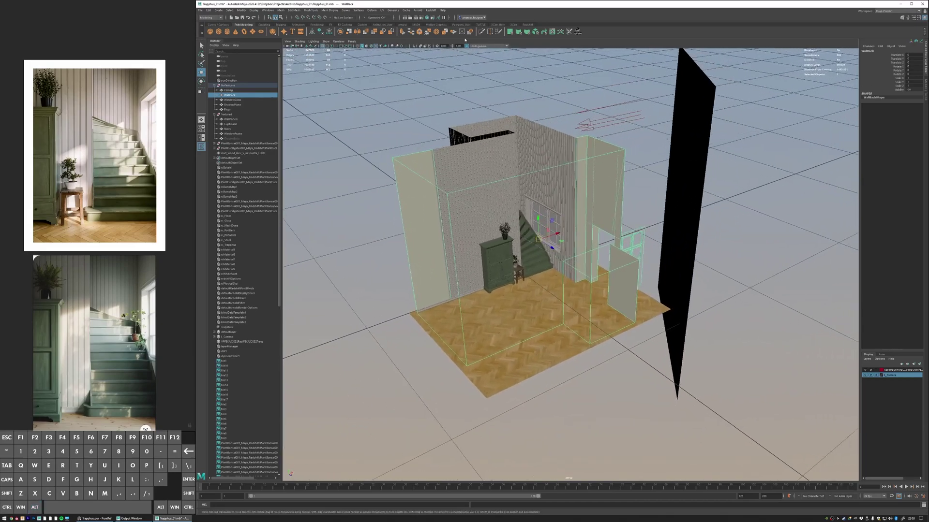
- Review the Redshift unified sampling values and sampling overrides in the Render Settings, and close them
click(421, 18)
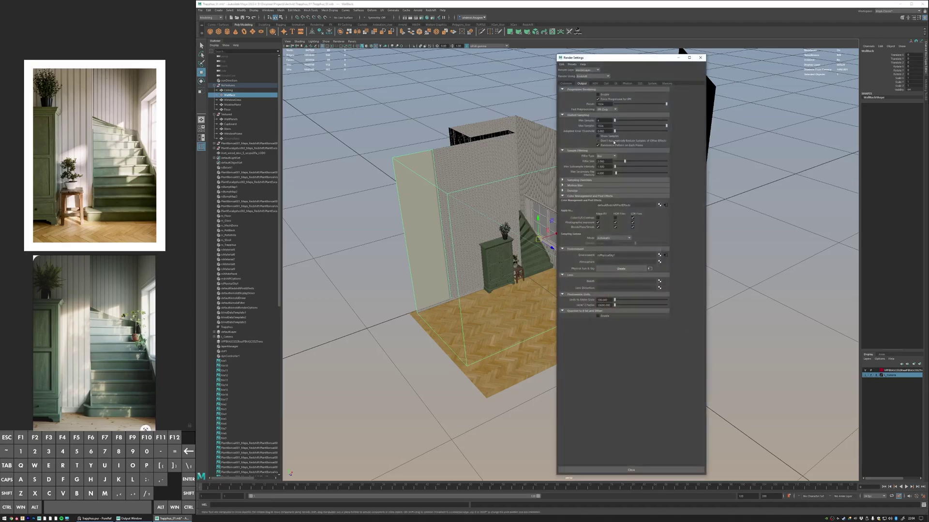
double_click(600, 126)
click(579, 181)
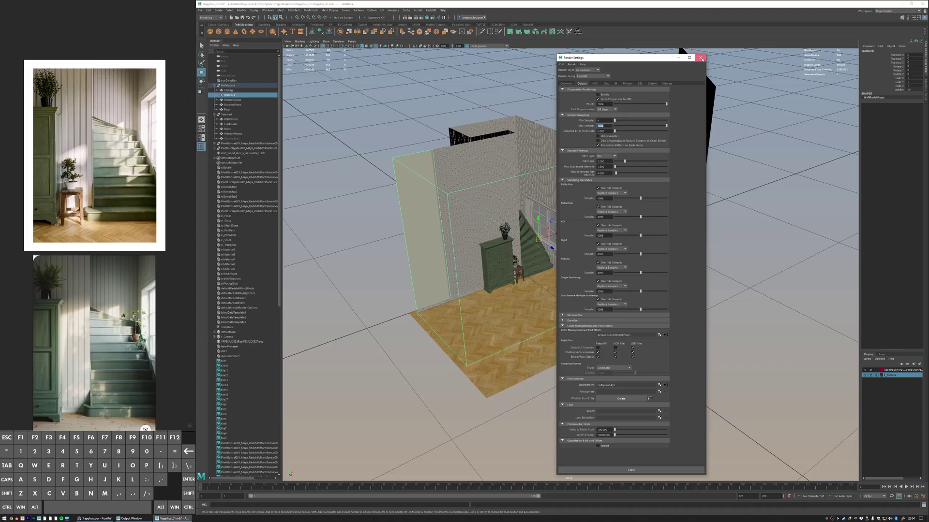
key(Tab)
click(700, 57)
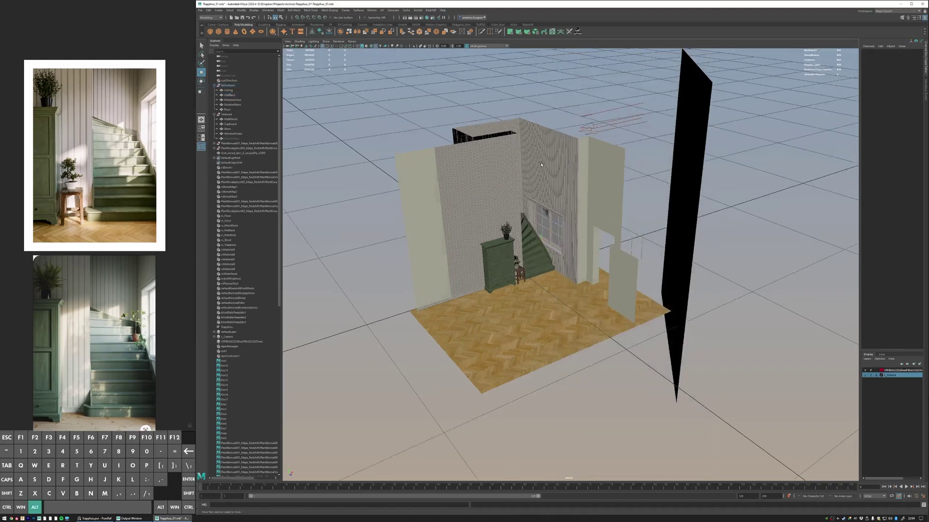
- Switch to the multi-pane viewport layout showing the render camera and open the Redshift render view
key(space)
click(516, 103)
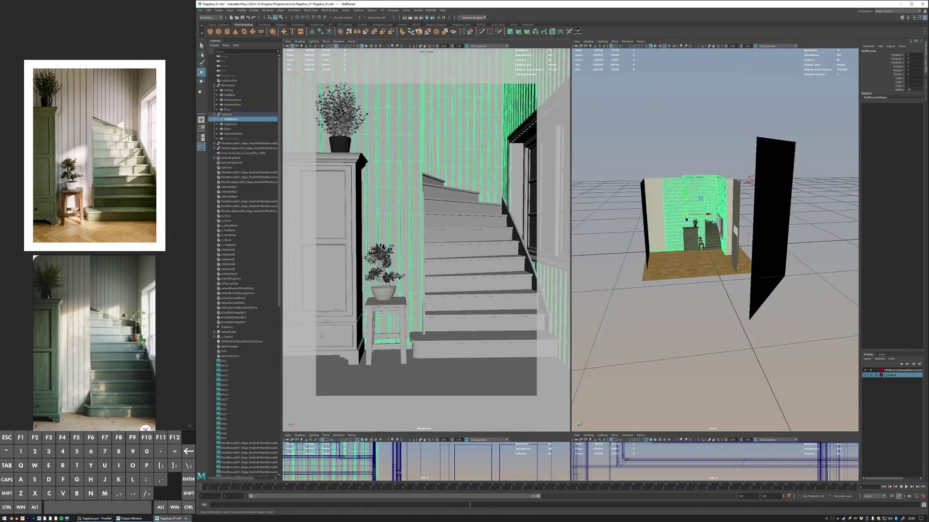
click(429, 10)
click(443, 19)
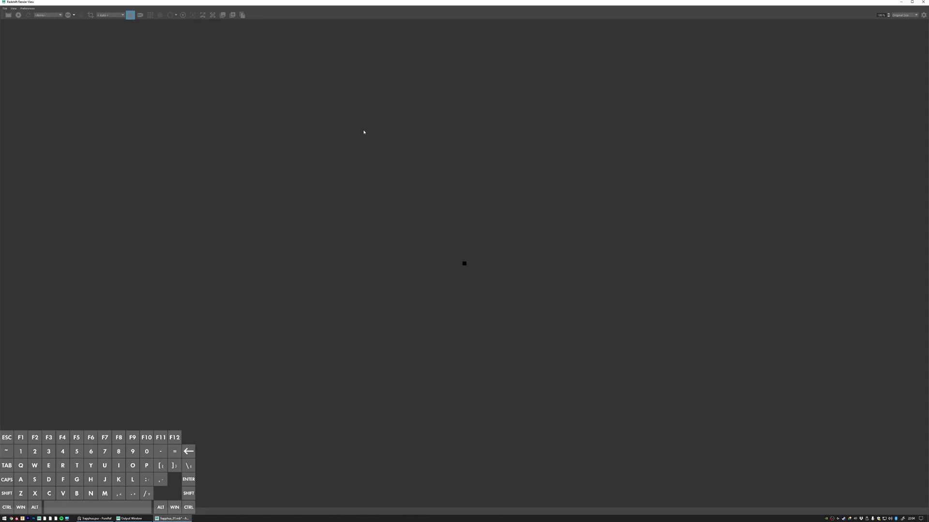
- Restore the Redshift render view to a floating window and shrink it to fit over the second reference photo
double_click(412, 10)
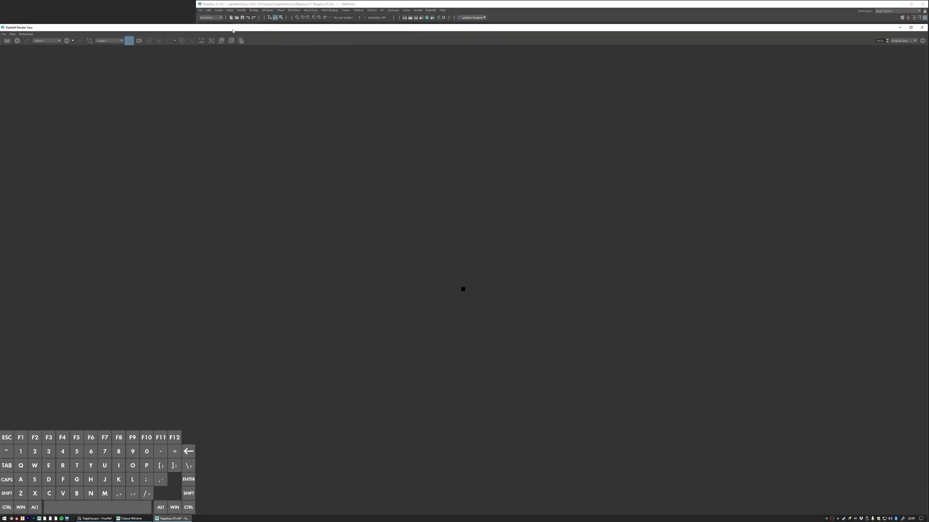
drag(232, 30, 263, 31)
drag(28, 54, 593, 54)
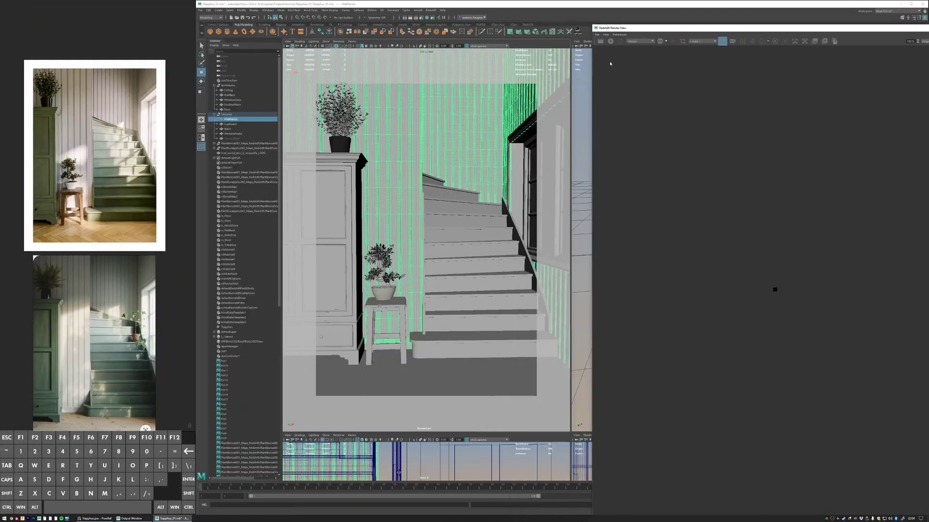
drag(798, 30, 210, 28)
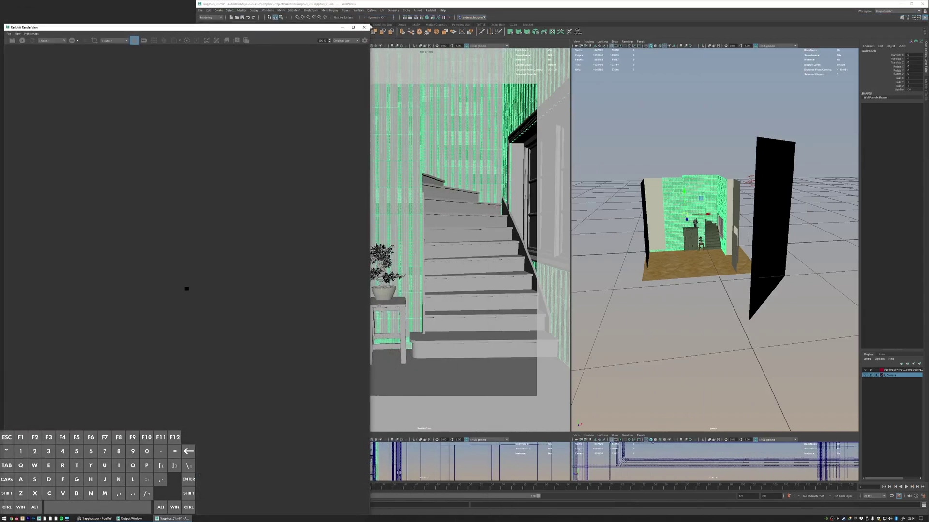
drag(370, 24, 186, 228)
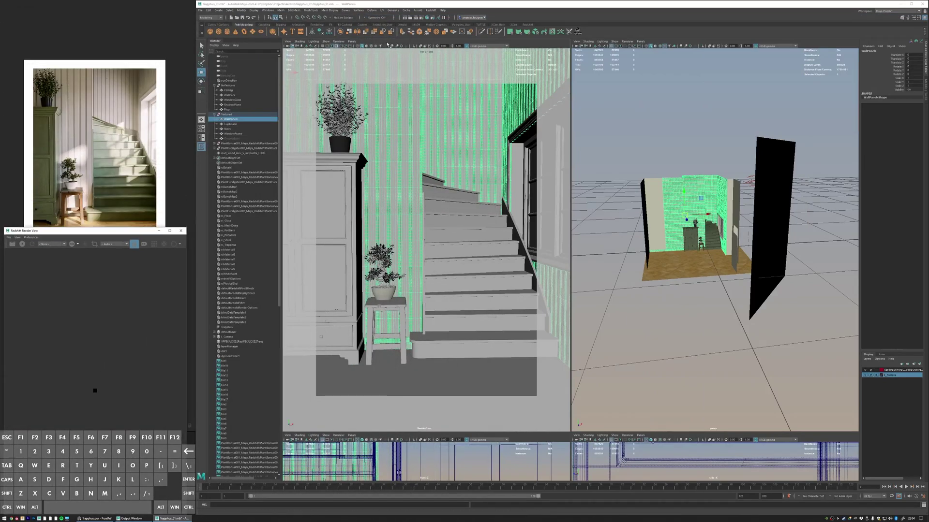
- Render the stairwell from the render camera beneath the first reference photo, check the common render settings and close them
click(421, 17)
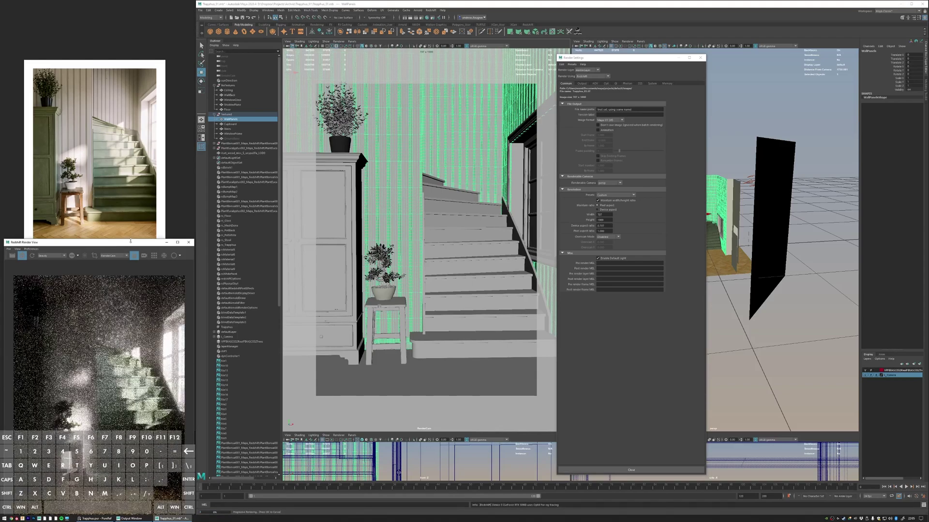
mouse_move(129, 242)
mouse_down()
mouse_move(129, 221)
mouse_move(130, 237)
mouse_up()
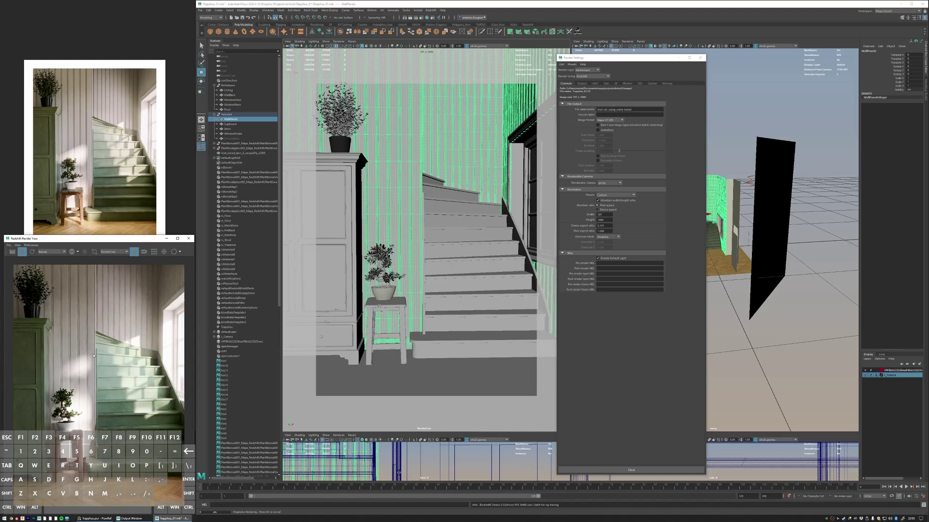
click(700, 58)
click(691, 172)
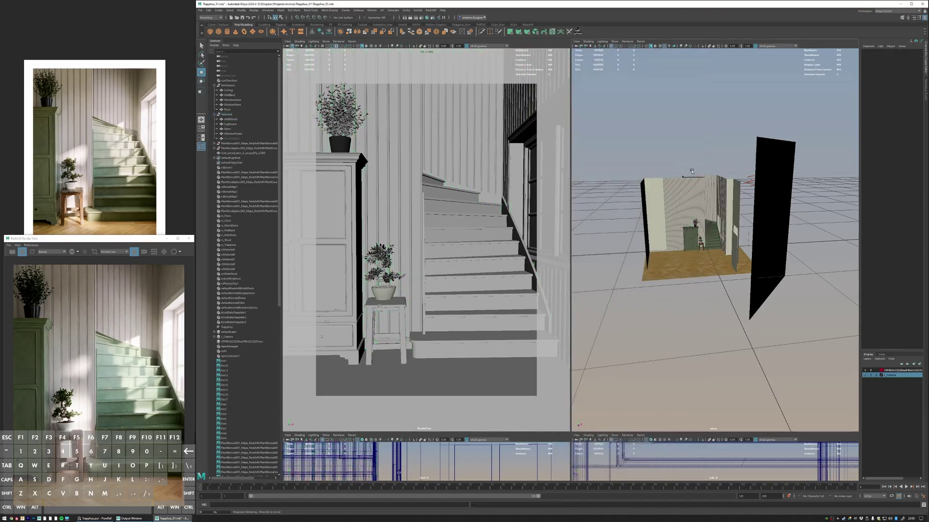
- Select the sunDirection light, set the Rotate tool to world orientation and turn the light about the vertical axis
click(755, 182)
alt+drag(755, 182, 768, 119)
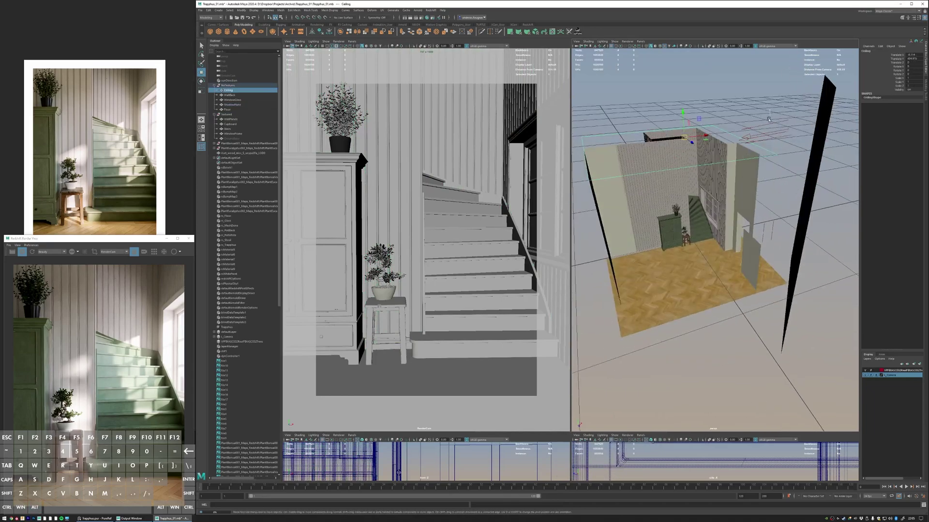
click(767, 134)
key(e)
ctrl+shift+right_drag(775, 132, 756, 134)
key(plus)
key(plus)
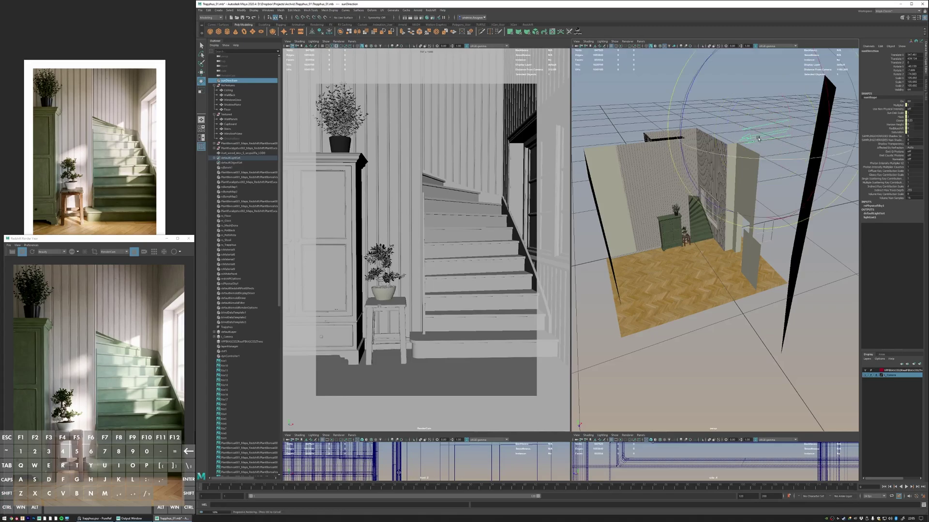
alt+drag(758, 139, 712, 206)
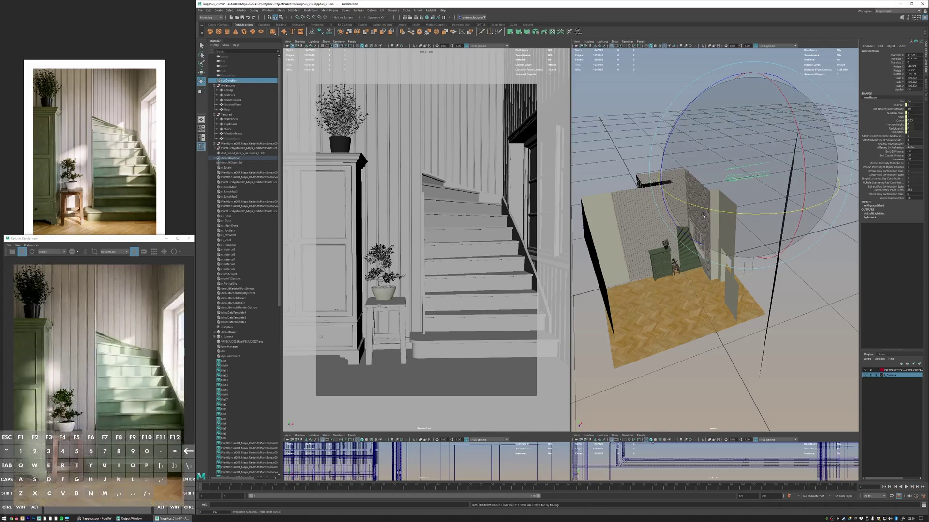
drag(720, 213, 693, 208)
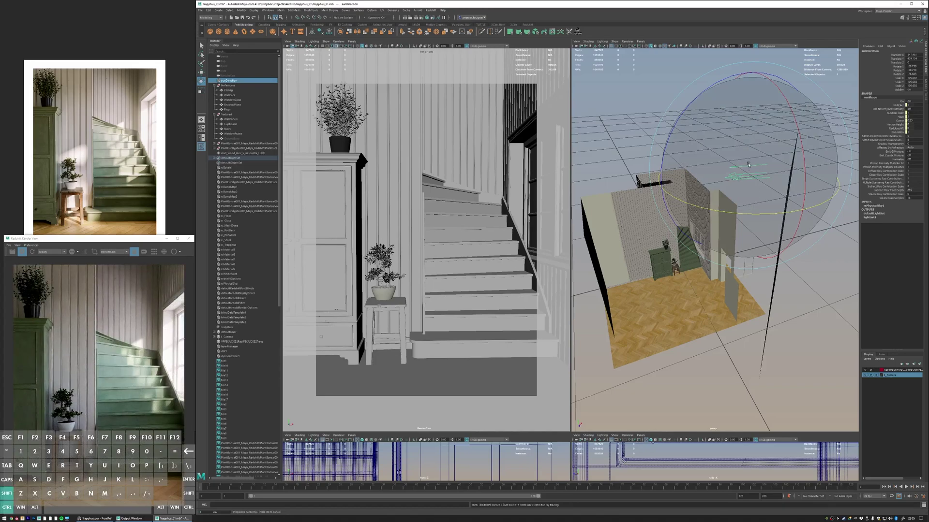
- Tilt the sun light lower in object orientation, and turn it slightly about the vertical axis in world orientation
ctrl+shift+right_drag(750, 164, 738, 157)
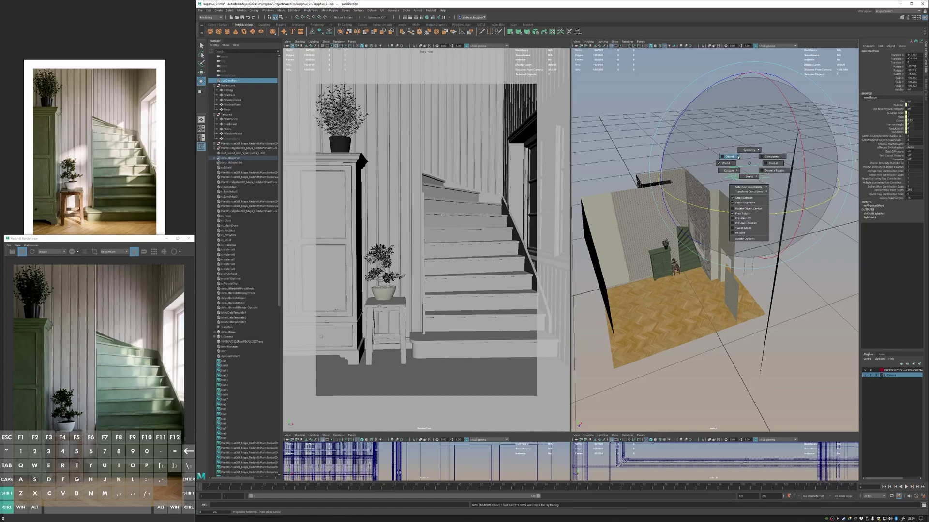
ctrl+shift+right_drag(739, 157, 739, 156)
alt+drag(740, 145, 813, 127)
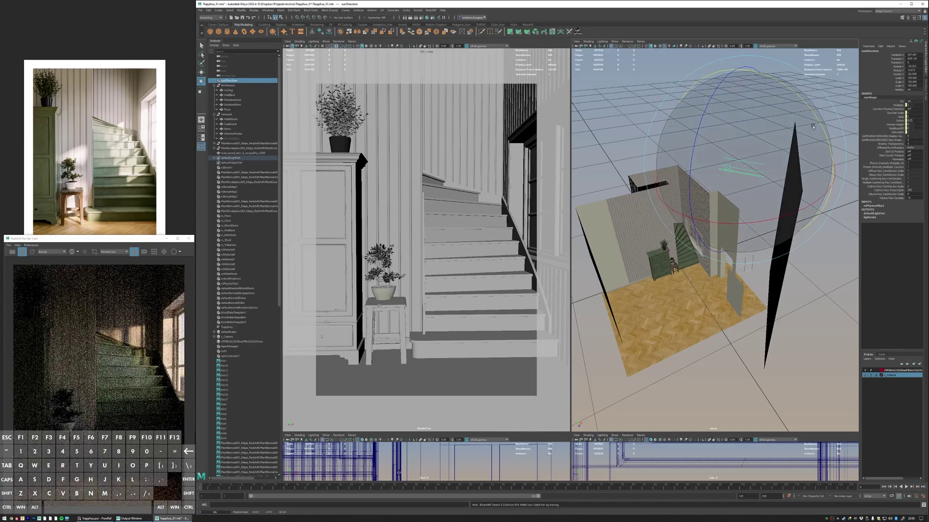
ctrl+shift+right_drag(730, 152, 709, 153)
drag(709, 215, 721, 214)
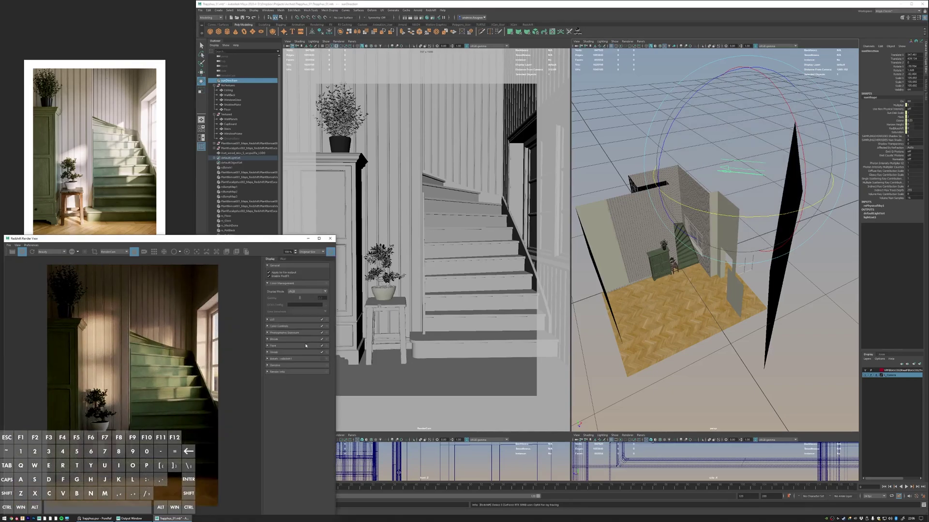
- Fit the render view's width to its display settings and review the LUT options and the list of available LUT files
drag(336, 272, 268, 273)
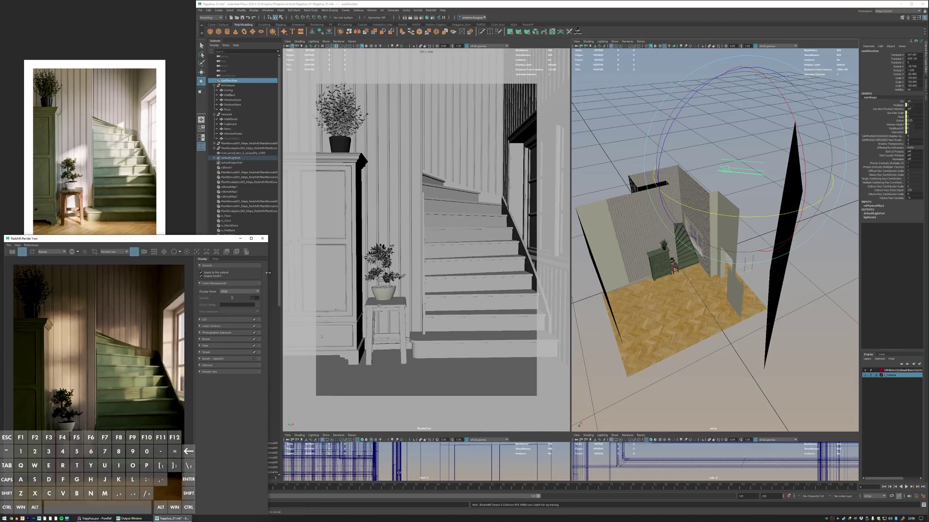
click(225, 320)
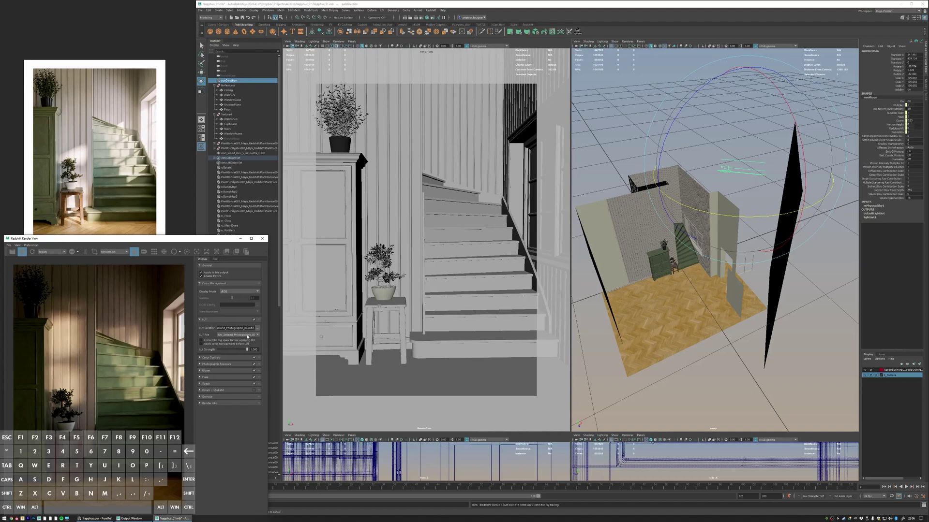
click(257, 336)
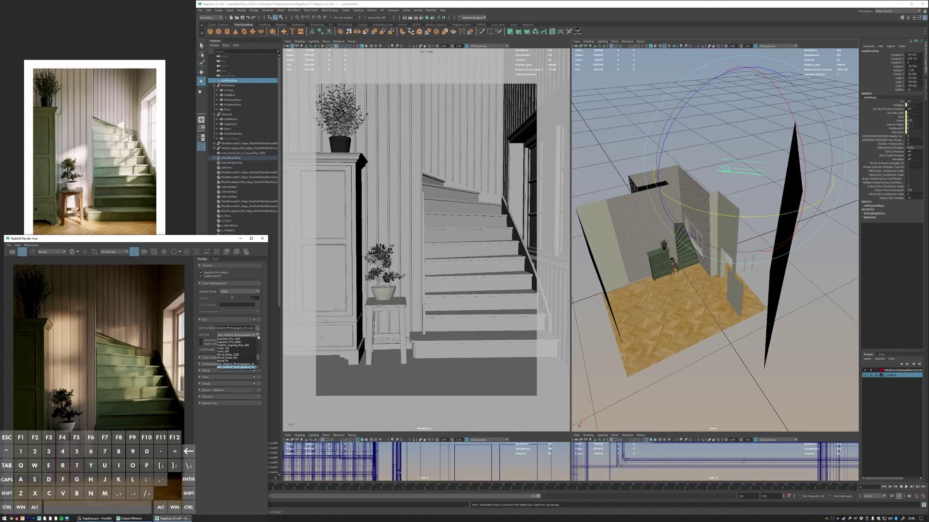
click(258, 336)
click(249, 321)
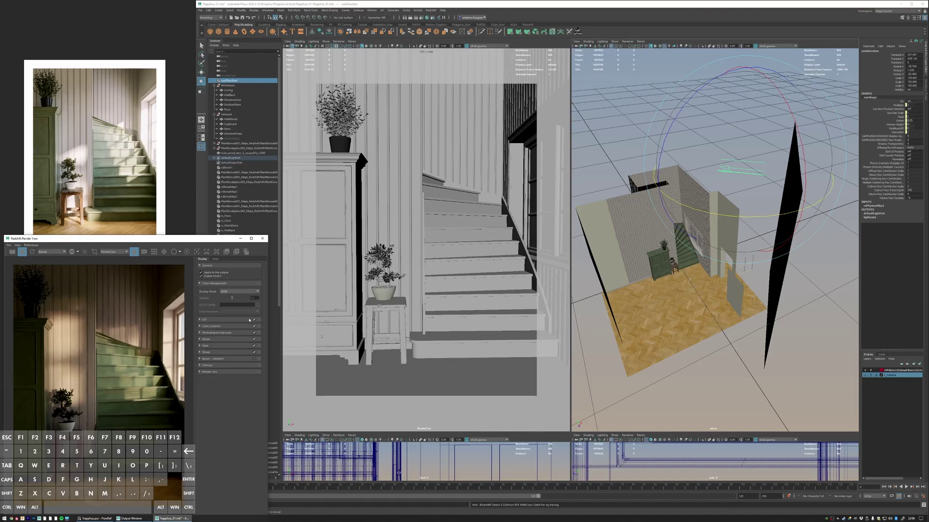
- Raise the exposure slightly in the render view's Color Controls
click(252, 327)
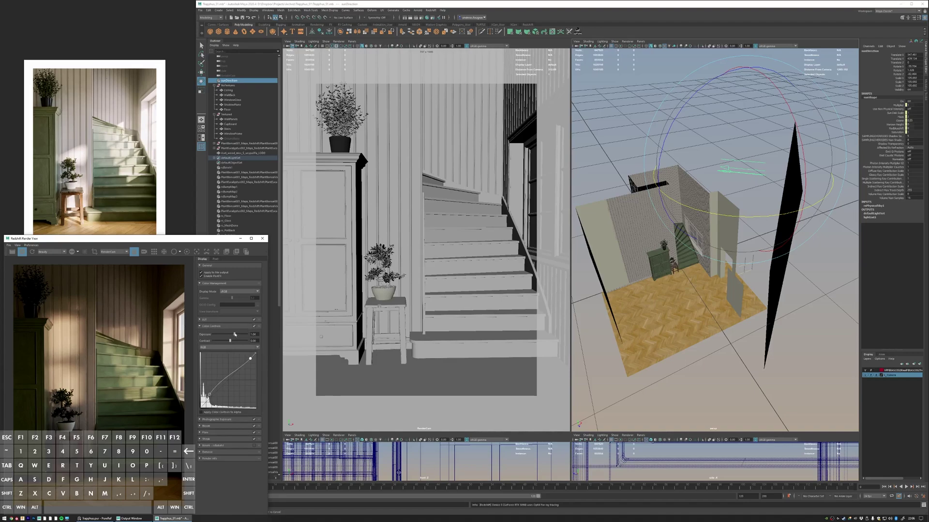
drag(234, 334, 236, 334)
click(236, 326)
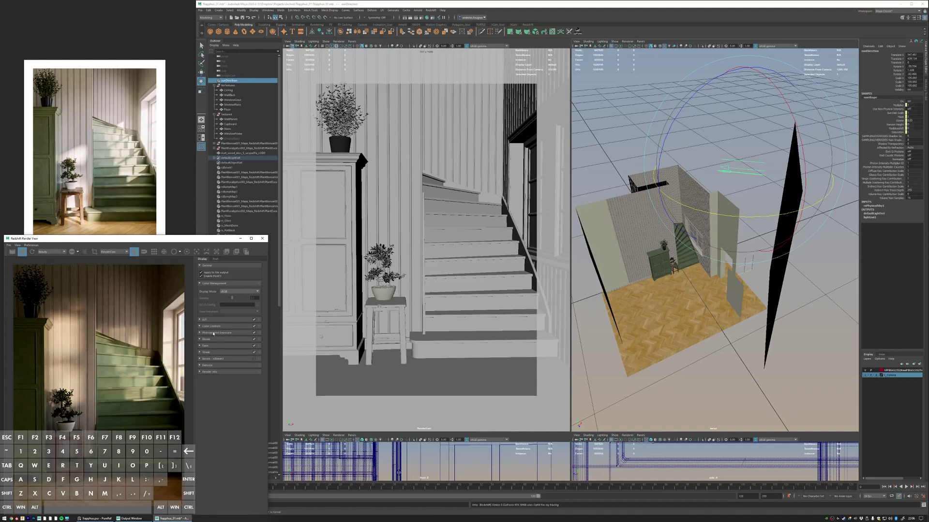
- Turn Photographic Exposure off, raise the Color Controls exposure further, and turn Photographic Exposure back on
click(217, 333)
click(255, 334)
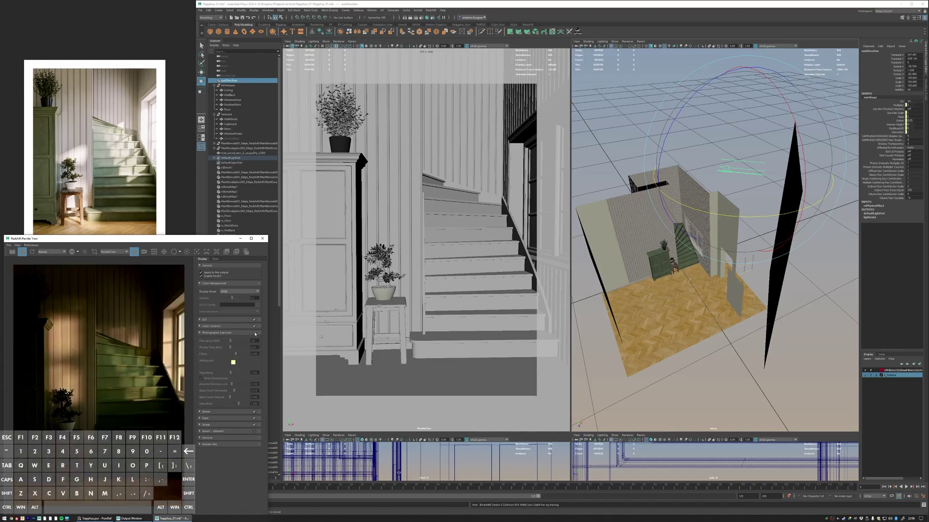
click(229, 326)
drag(236, 334, 238, 333)
click(242, 326)
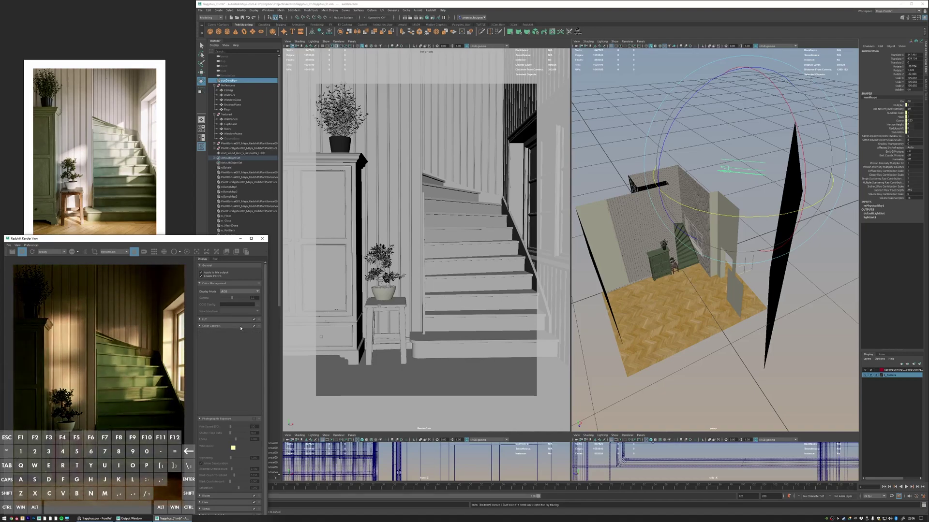
click(253, 333)
click(244, 327)
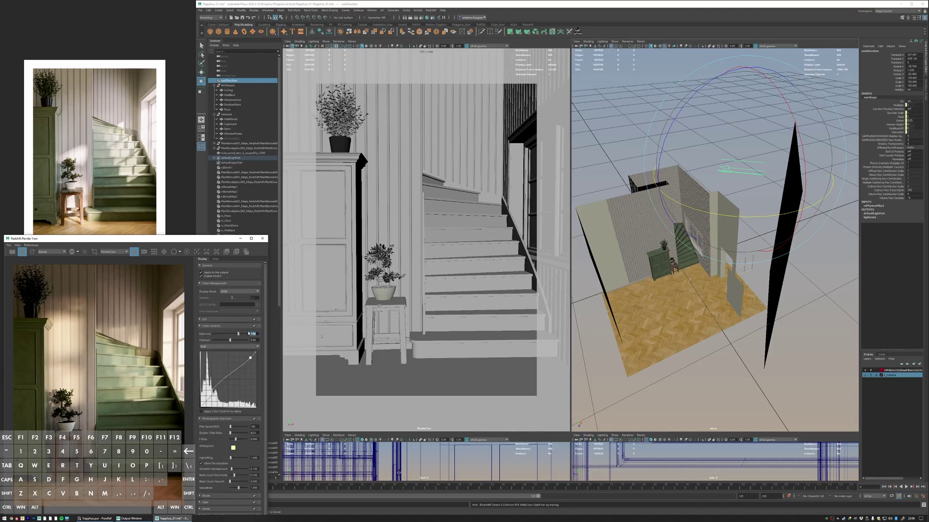
- Set the Color Controls exposure to 1 in the render view and collapse the Color Controls and Photographic Exposure sections
text(1)
key(Return)
click(241, 326)
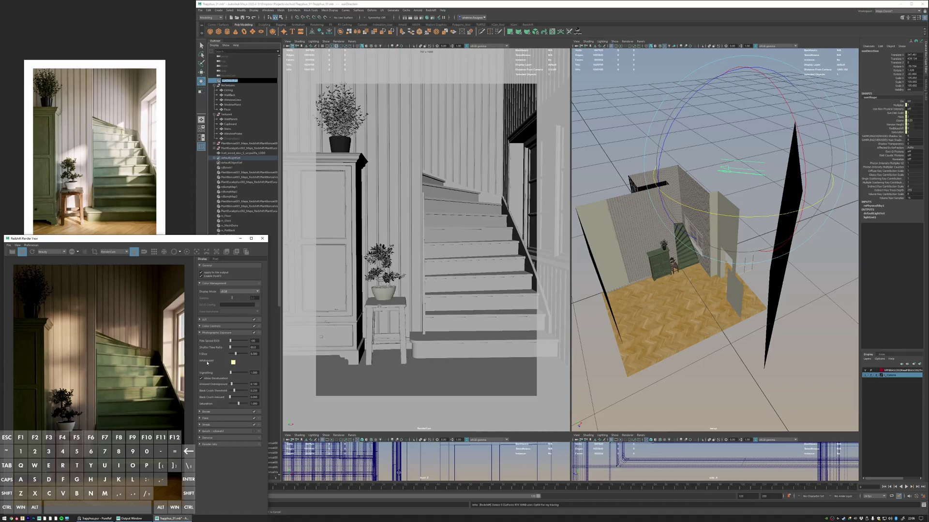
click(216, 334)
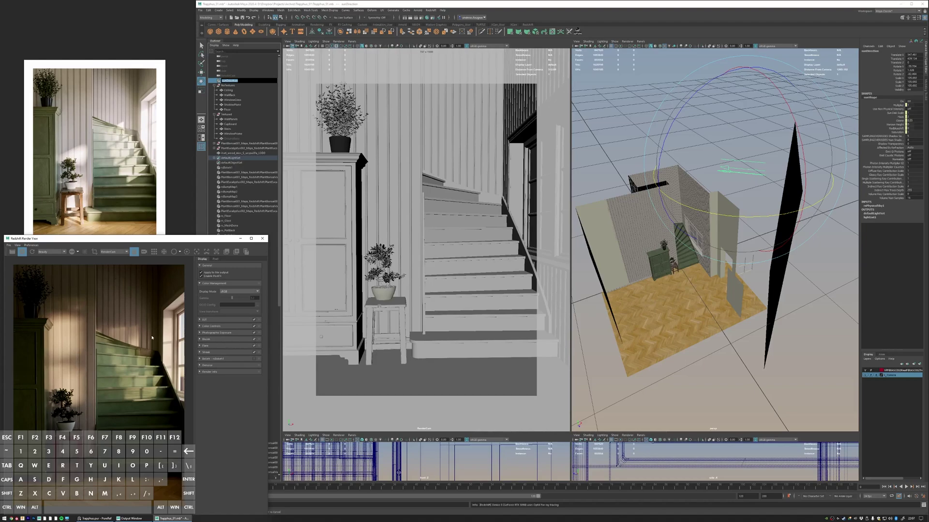
- Turn the sun light about the vertical axis, switch its rotation to object orientation, and rotate it slightly further
click(704, 212)
drag(703, 211, 713, 213)
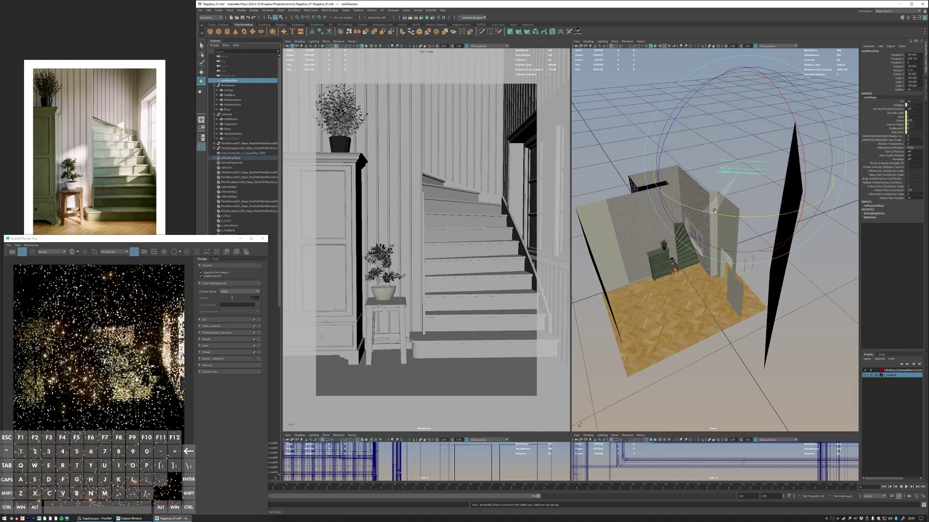
ctrl+shift+right_click(745, 155)
click(727, 147)
mouse_move(742, 73)
alt+mouse_down()
mouse_move(757, 61)
mouse_move(750, 84)
alt+mouse_up()
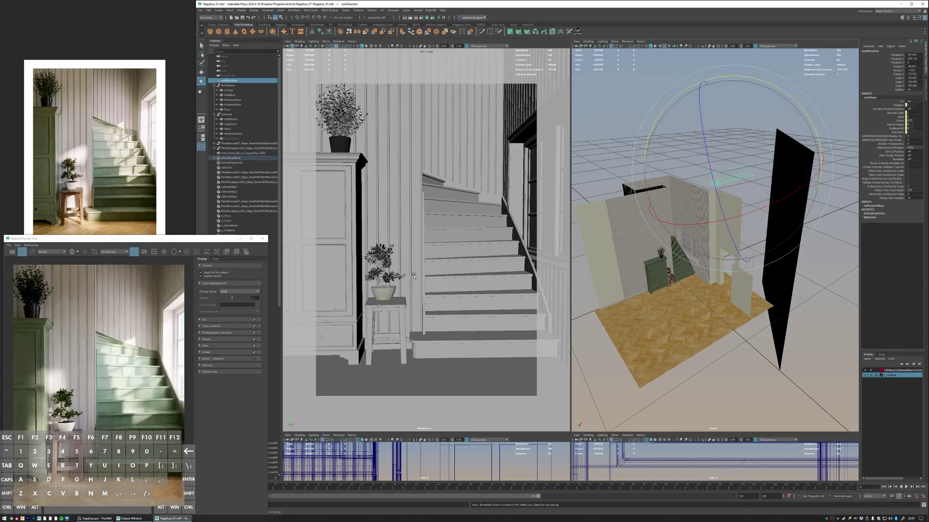
drag(794, 97, 789, 96)
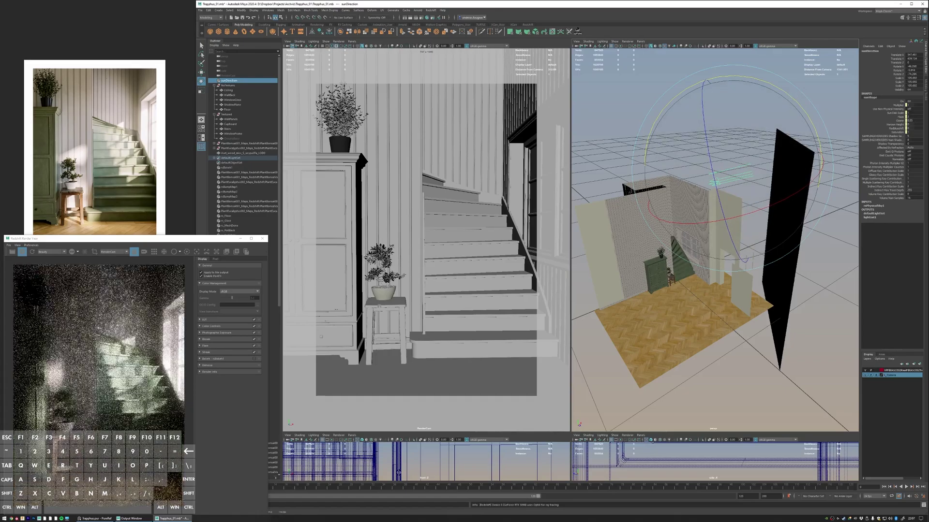
- Inspect the stairwell render, toggle the Bloom post effect, and reframe the whole image in the render view
scroll(173, 342, up, 3)
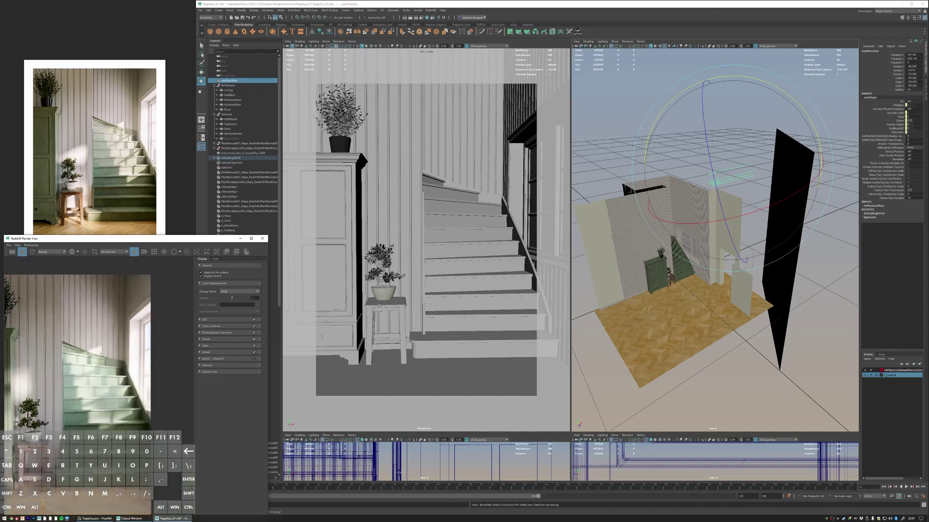
alt+right_drag(106, 360, 134, 334)
alt+middle_drag(134, 334, 135, 334)
click(253, 339)
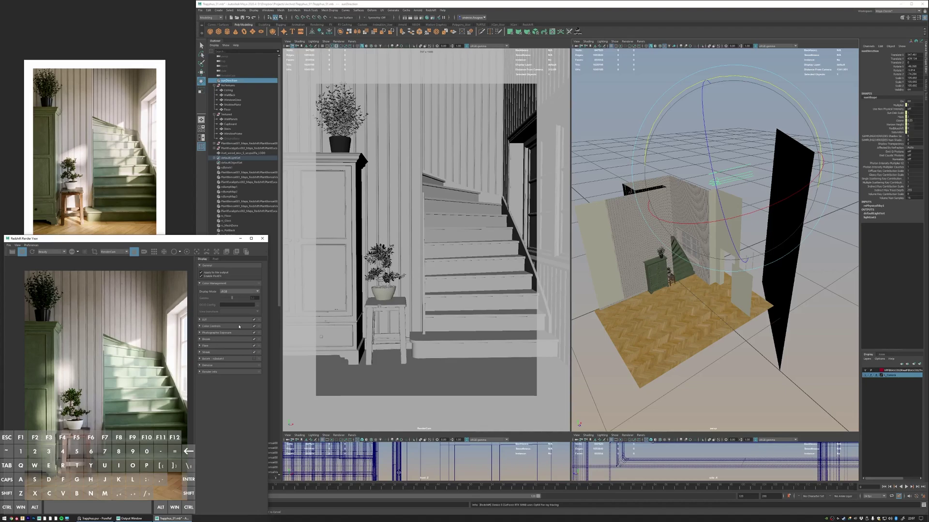
alt+middle_drag(186, 298, 181, 296)
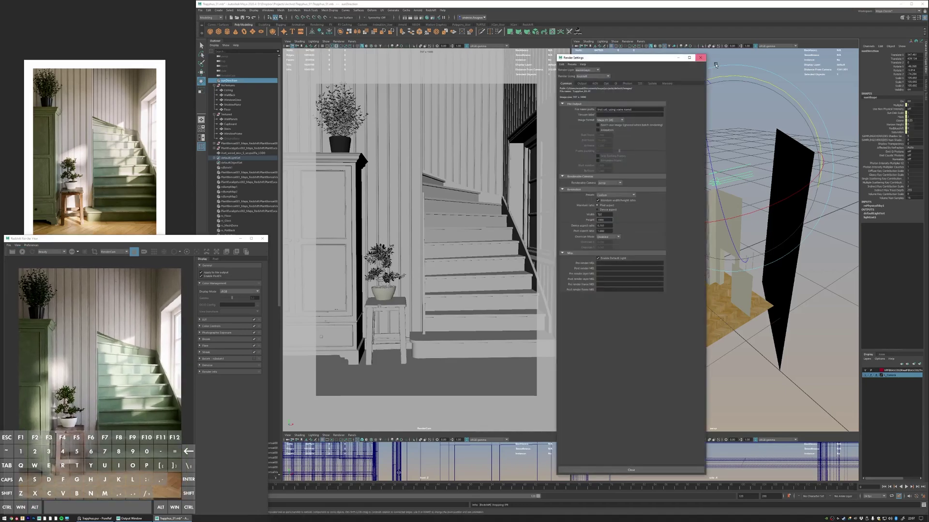
- Close the Render Settings and start a full render of the stairwell image
click(700, 58)
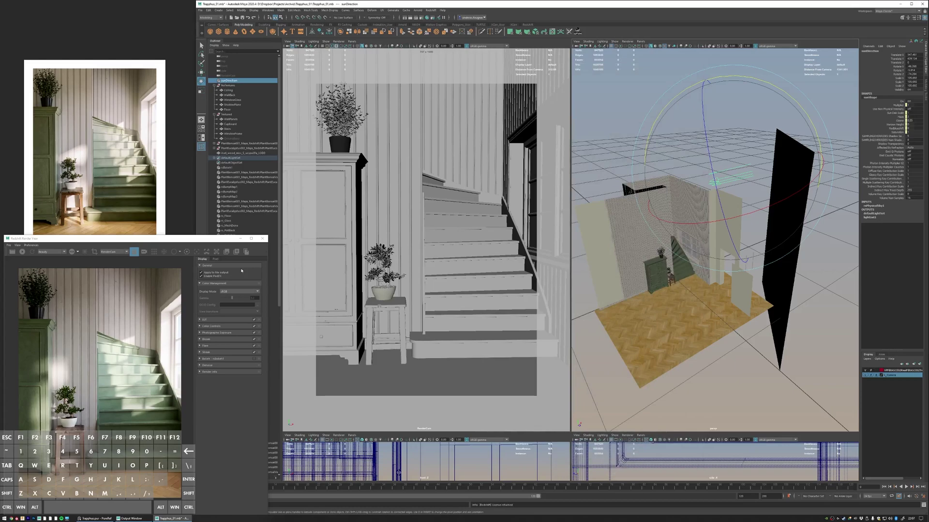
click(12, 252)
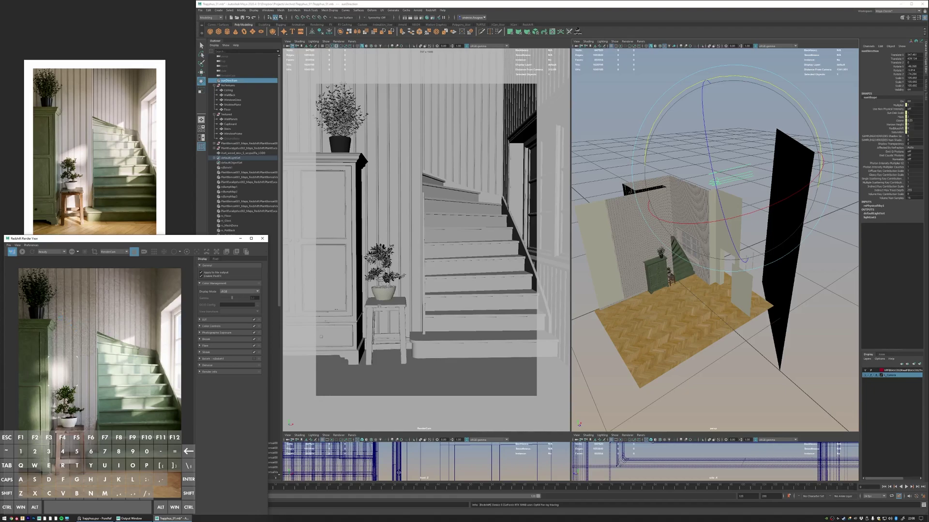
key(Escape)
- Switch to Photoshop and open the Camera Raw Filter on the rendered stairwell image
click(34, 519)
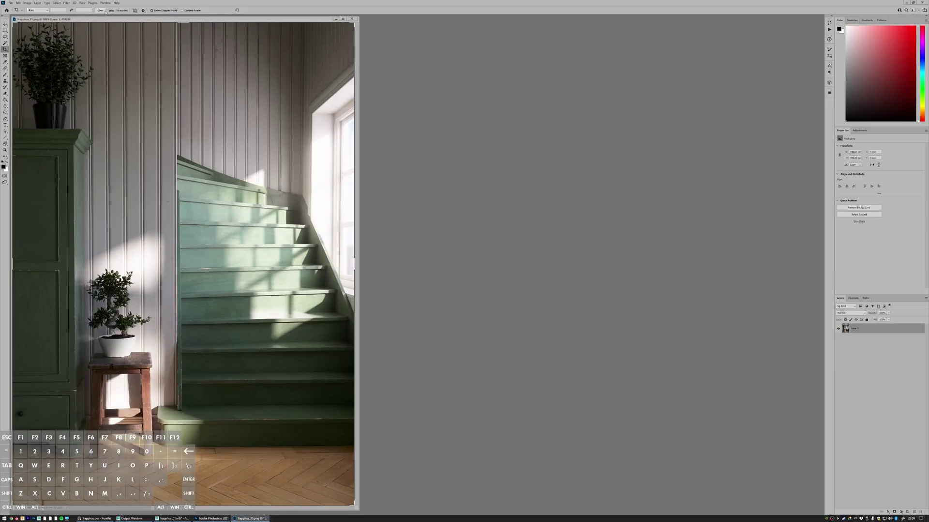
click(67, 3)
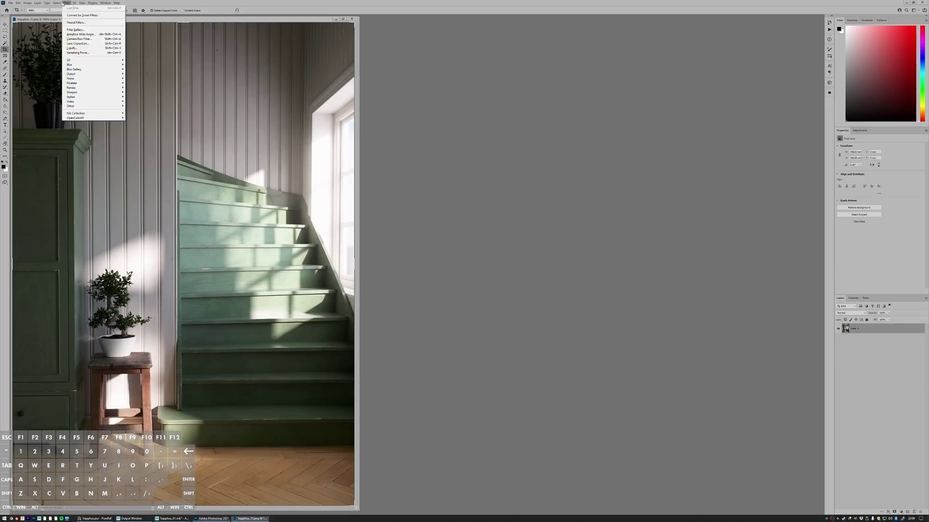
click(73, 39)
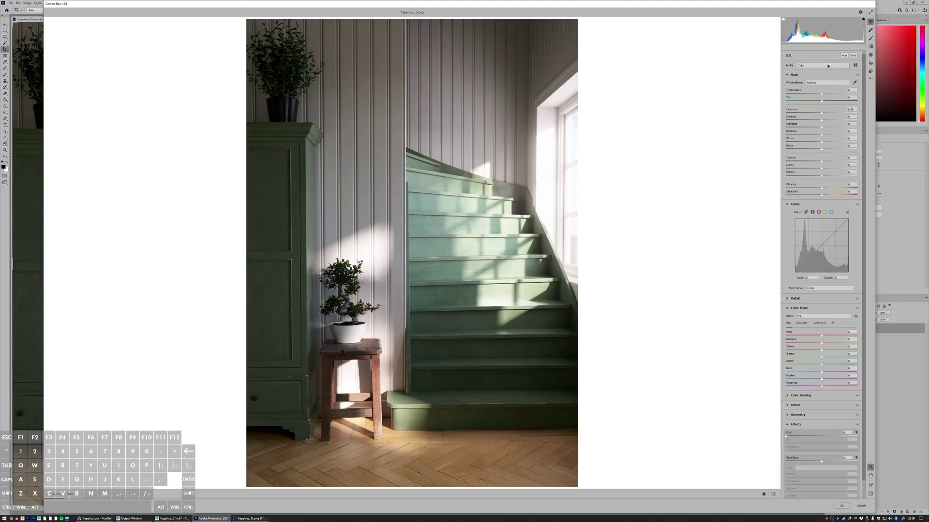
- Apply the Portra 400 film profile, raise exposure and texture slightly, and lower the highlights
click(827, 66)
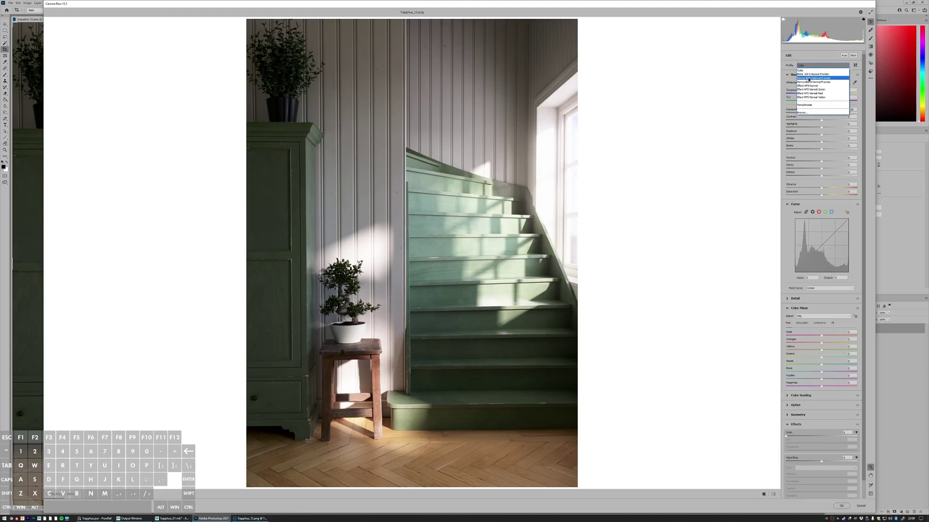
click(809, 78)
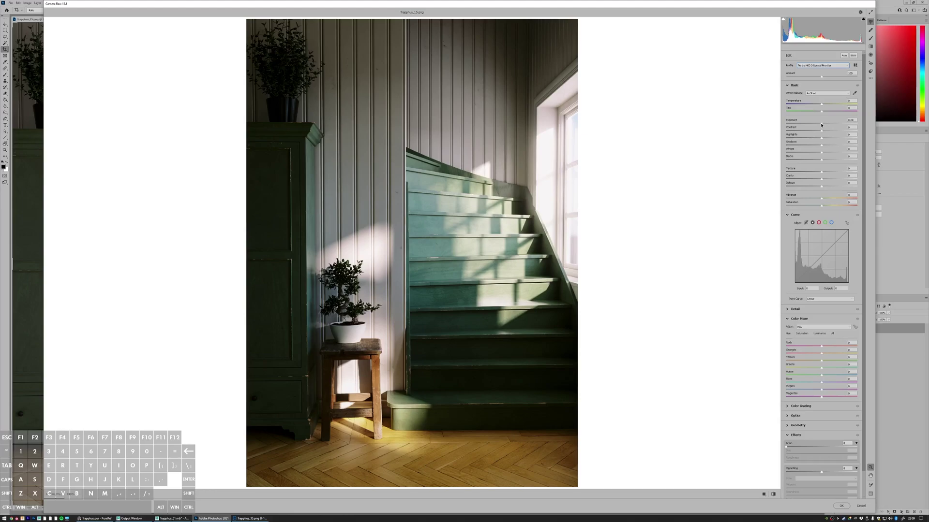
drag(821, 125, 809, 139)
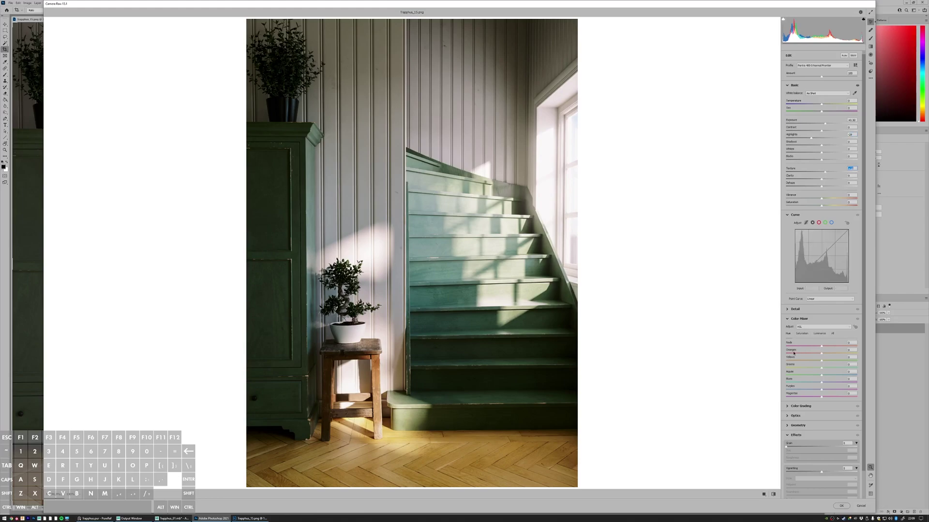
- In the Color Mixer, shift the Greens hue to -100, lower the Yellows hue slightly, and raise the Oranges hue
scroll(820, 317, down, 1)
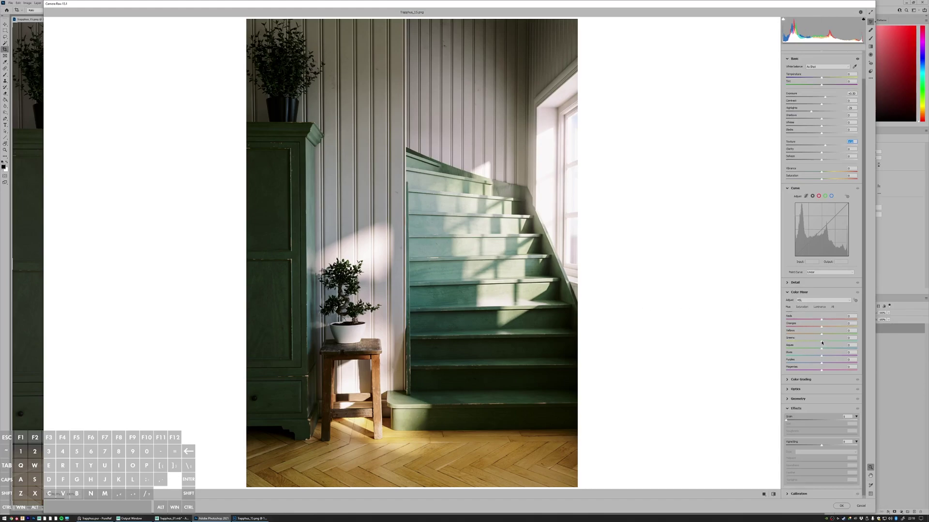
drag(821, 342, 746, 341)
mouse_move(822, 335)
mouse_down()
mouse_move(801, 337)
mouse_move(838, 328)
mouse_up()
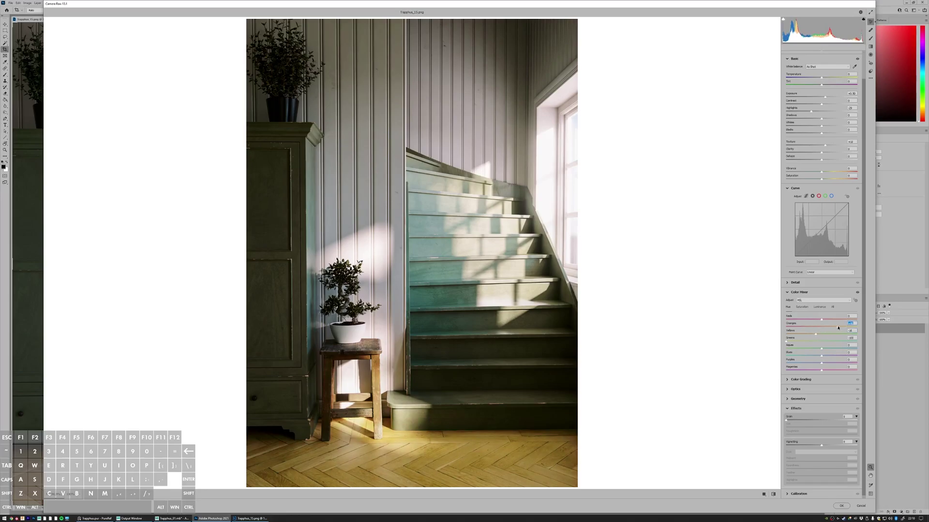